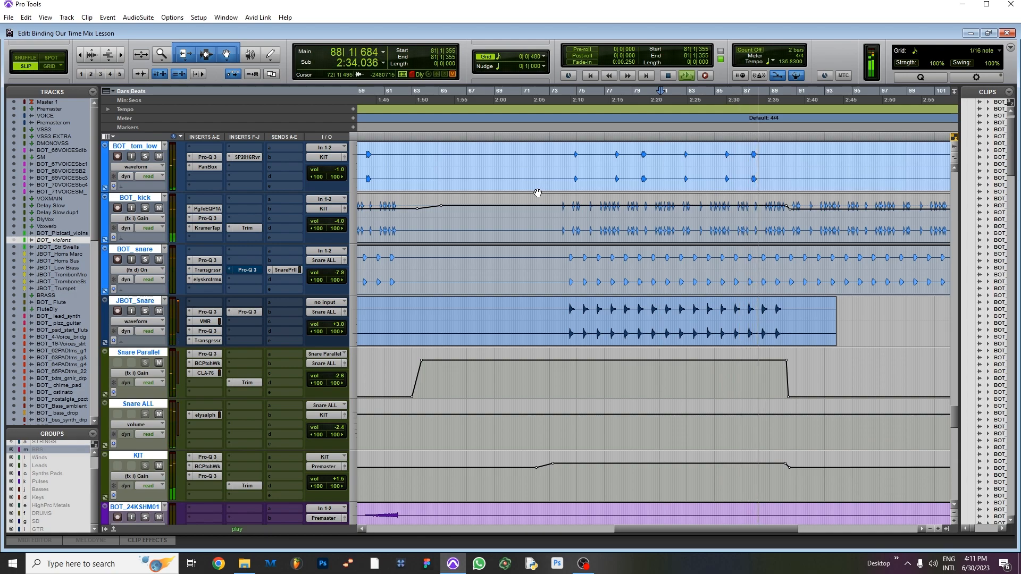
# - Set the playback start at bar 74 and open the first Pro-Q 3 on the BOT_snare track
pyautogui.press('space')
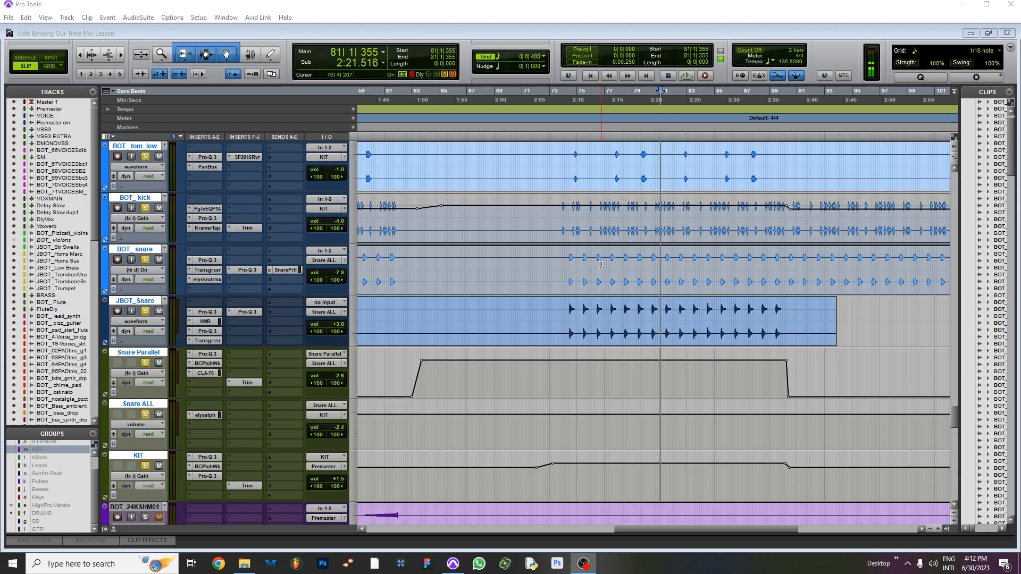
pyautogui.click(569, 93)
pyautogui.click(215, 260)
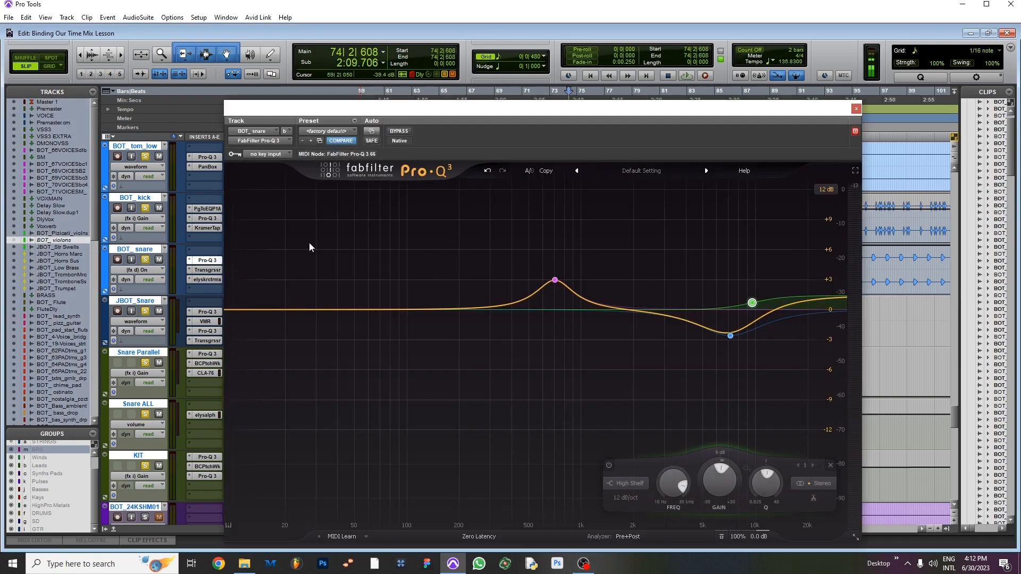
# - Try a bell boost of about 3.24 dB near 163 Hz in the BOT_snare EQ and delete that band
pyautogui.press('space')
pyautogui.moveTo(436, 309); pyautogui.dragTo(444, 277)
pyautogui.press('space')
pyautogui.rightClick(443, 277)
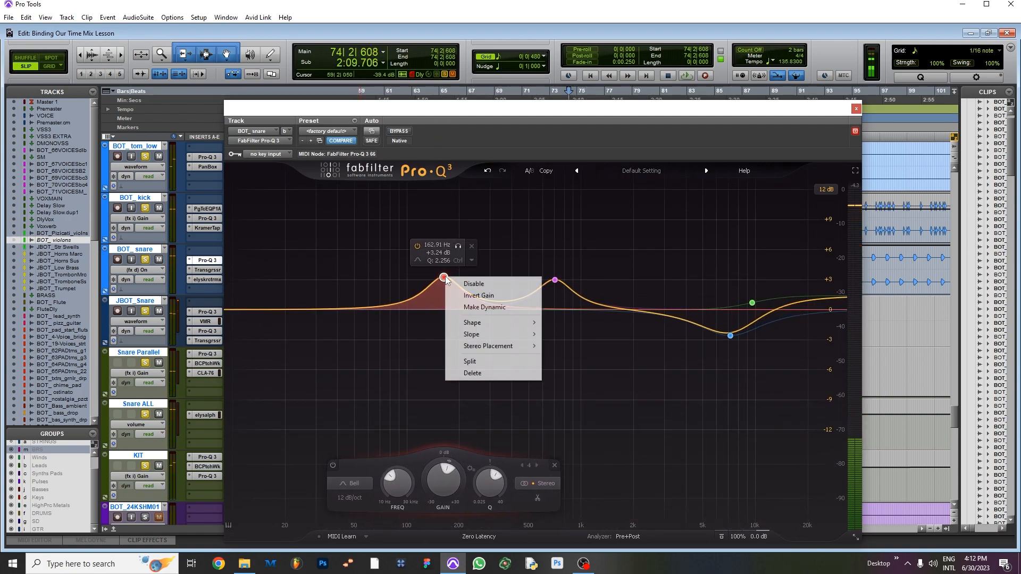
pyautogui.click(472, 373)
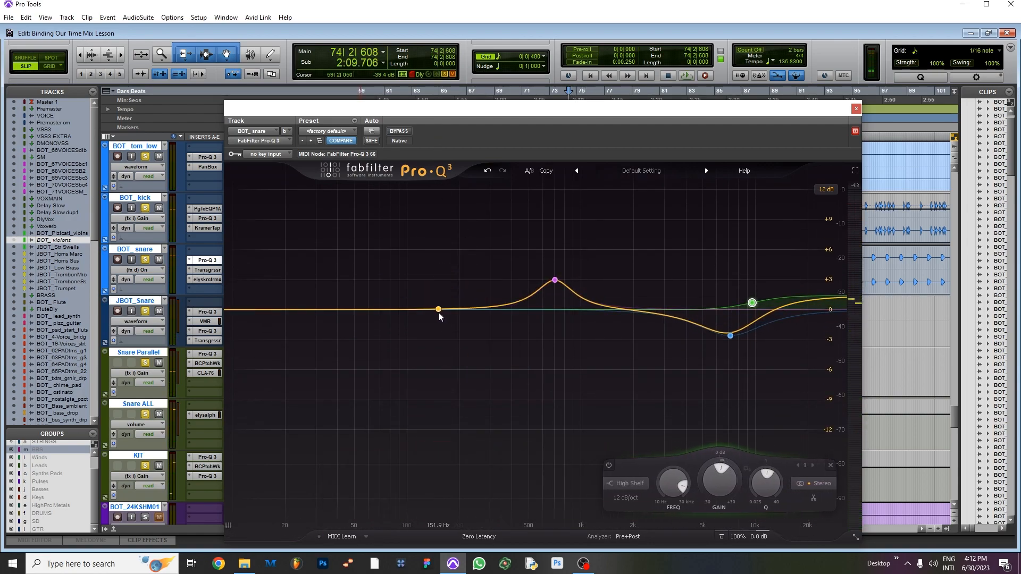
# - Try a stronger bell boost of about 7.75 dB near 152 Hz, delete the band and close the EQ
pyautogui.moveTo(438, 309); pyautogui.dragTo(438, 232)
pyautogui.rightClick(438, 232)
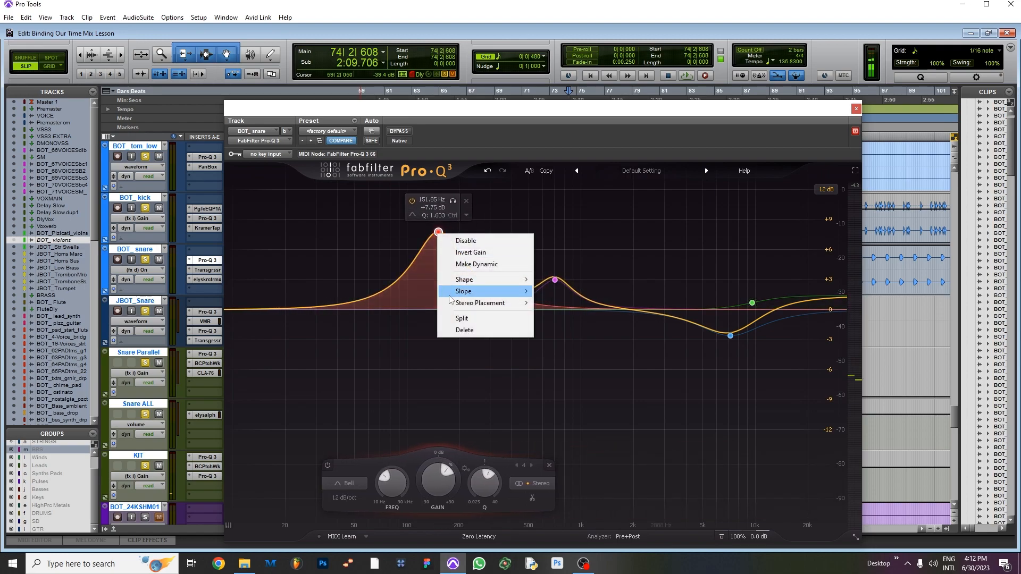
pyautogui.click(465, 331)
pyautogui.moveTo(534, 276)
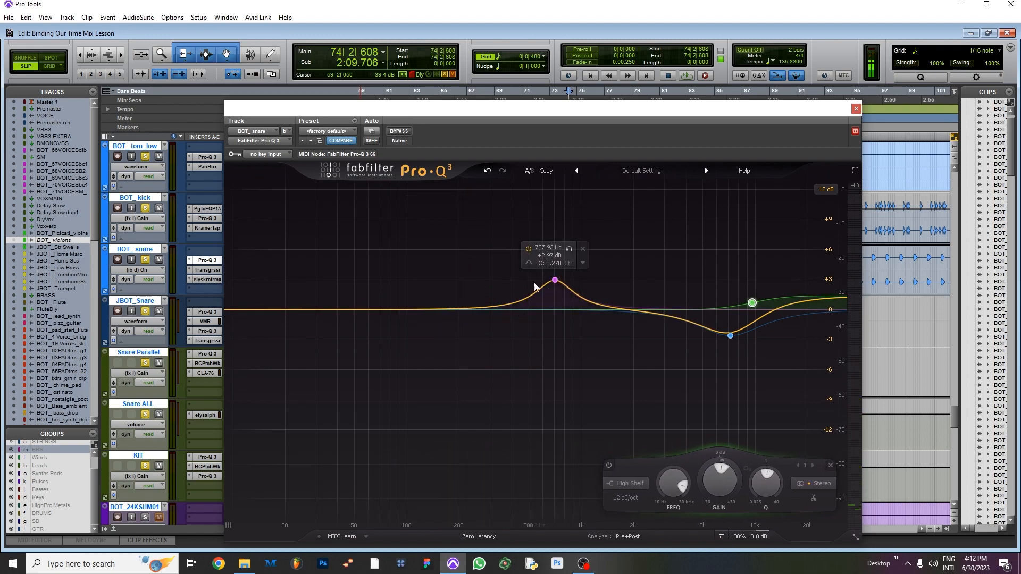
pyautogui.click(857, 109)
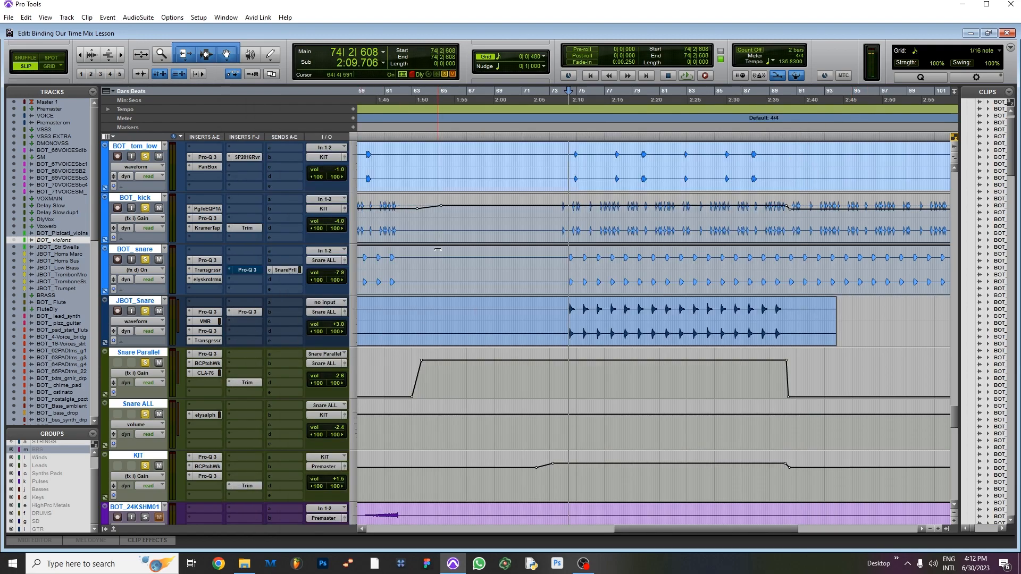
# - Solo only the JBOT_Snare track and listen to it from bar 74
pyautogui.click(144, 311)
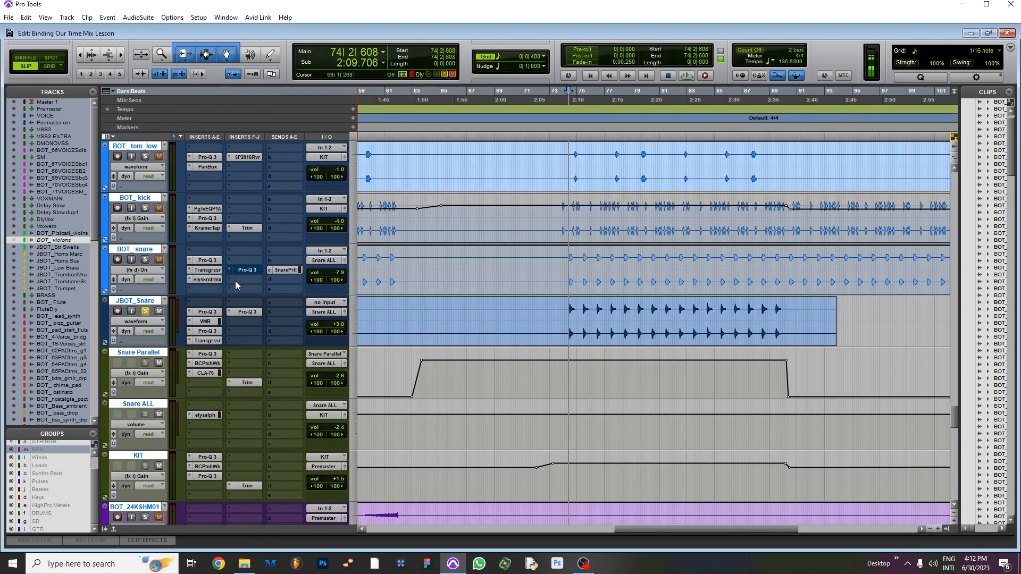
pyautogui.click(566, 96)
pyautogui.press('space')
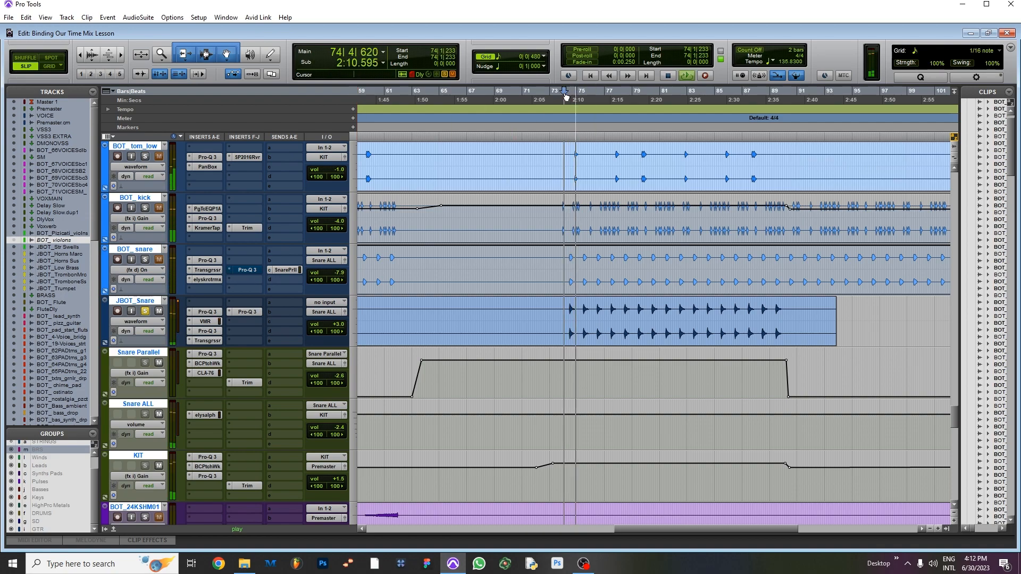
pyautogui.press('space')
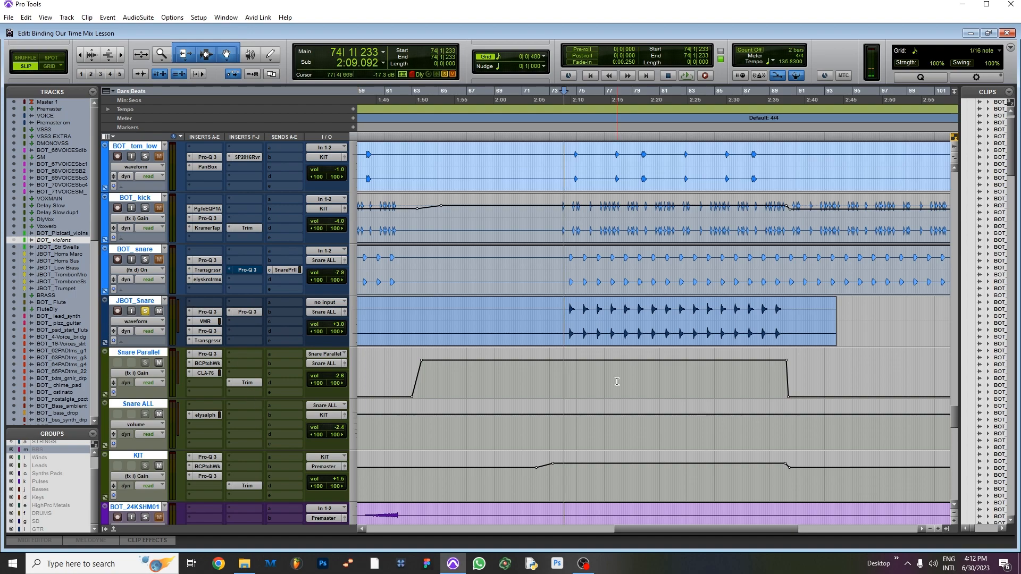
# - Bypass the inserts on the BOT_snare, JBOT_Snare, Snare Parallel, Snare ALL and KIT tracks, with playback starting near bar 74
pyautogui.moveTo(220, 269)
pyautogui.mouseDown()
pyautogui.moveTo(232, 268)
pyautogui.moveTo(210, 354)
pyautogui.moveTo(207, 463)
pyautogui.mouseUp()
pyautogui.click(571, 89)
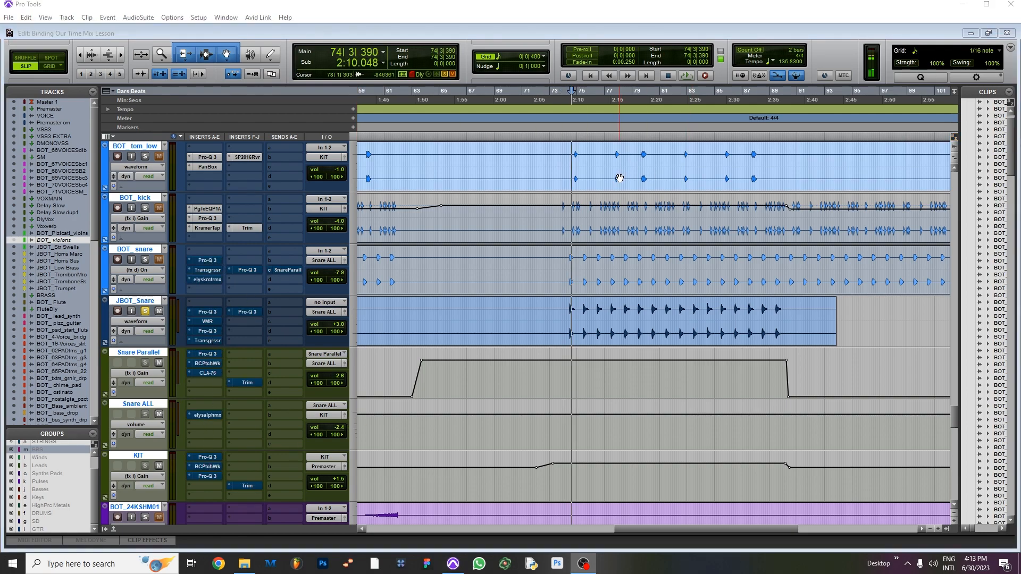
pyautogui.click(567, 92)
# - Solo the BOT_snare track and listen to it without its processing
pyautogui.click(144, 259)
pyautogui.press('space')
pyautogui.press('space')
pyautogui.press('space')
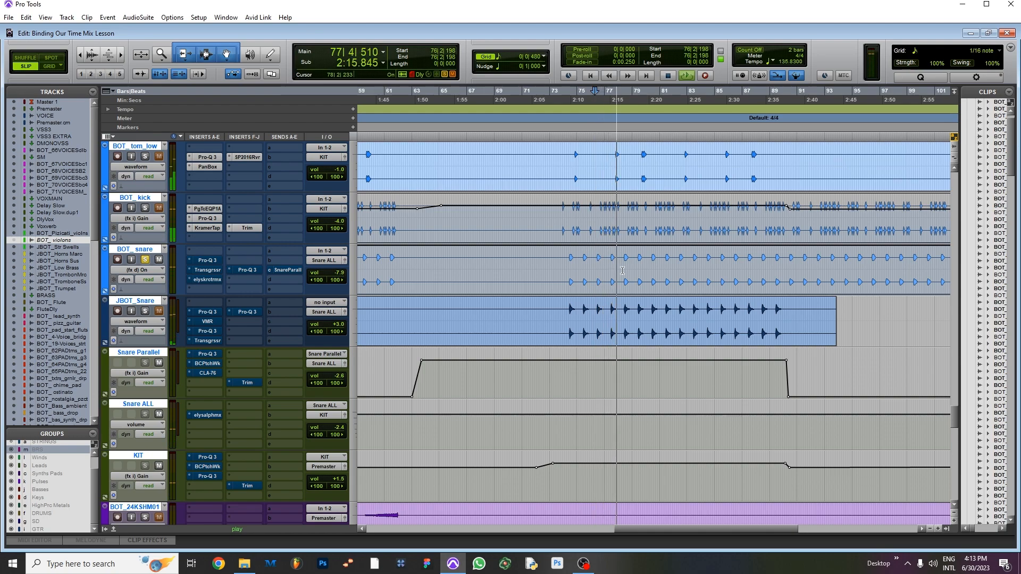
pyautogui.press('space')
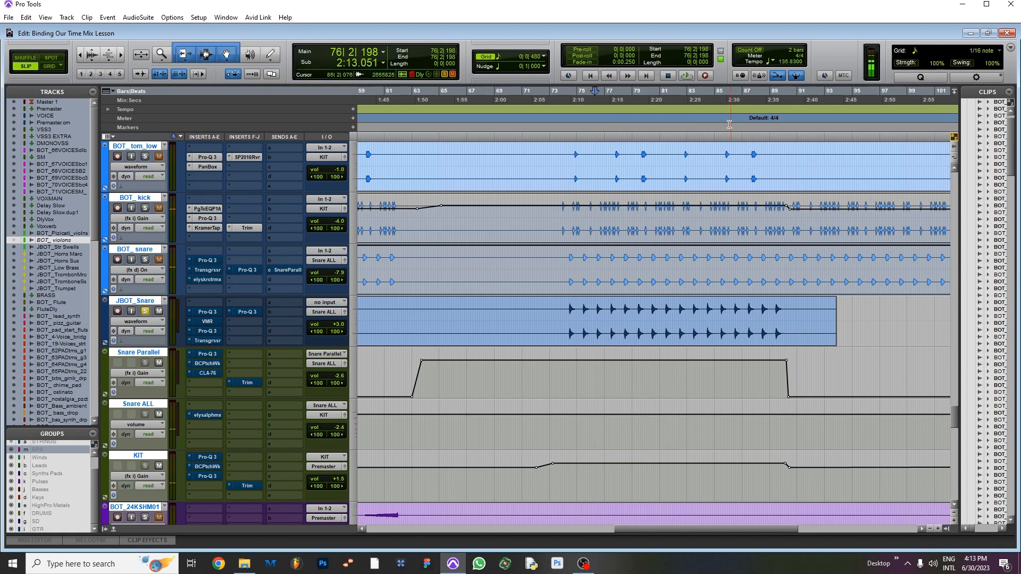
# - Play the soloed JBOT_Snare track from bar 74 and raise the KIT track's volume to +6.8 dB
pyautogui.click(568, 96)
pyautogui.press('space')
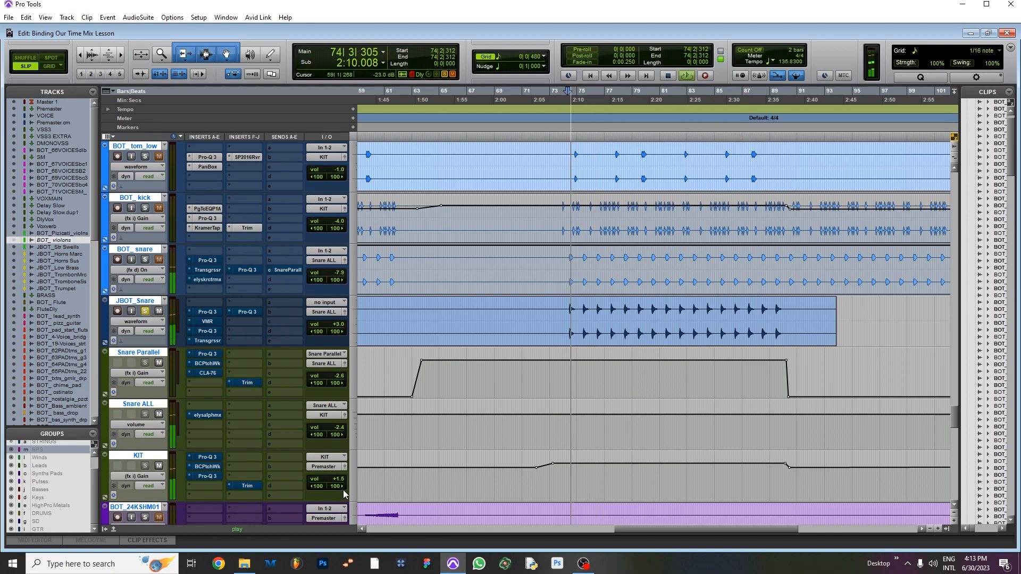
pyautogui.moveTo(341, 483); pyautogui.dragTo(349, 474)
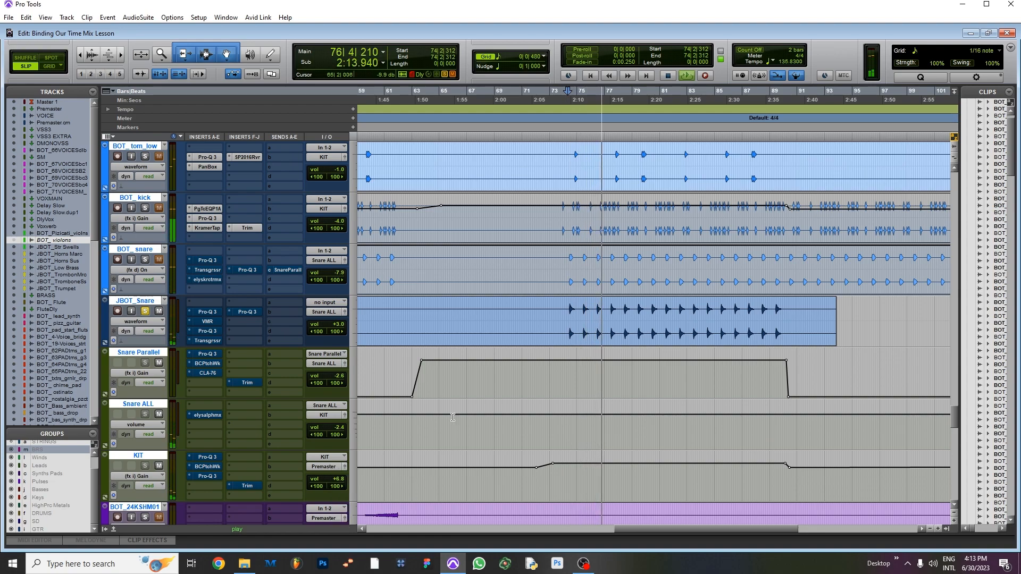
pyautogui.press('space')
# - Solo BOT_snare, activate its first Pro-Q 3 and audition the 708 Hz boost band in isolation
pyautogui.click(144, 260)
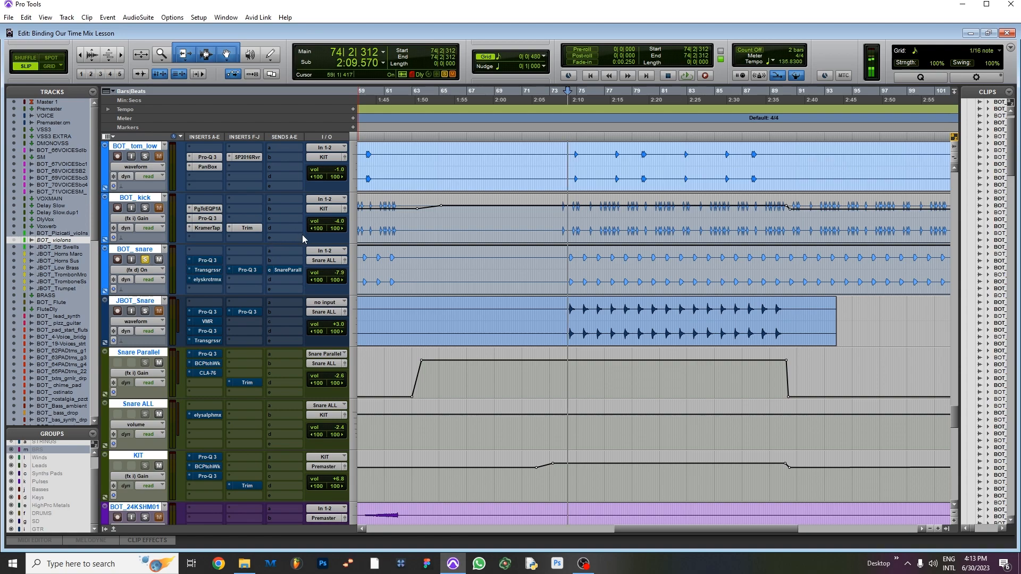
pyautogui.click(205, 260)
pyautogui.press('space')
pyautogui.click(569, 248)
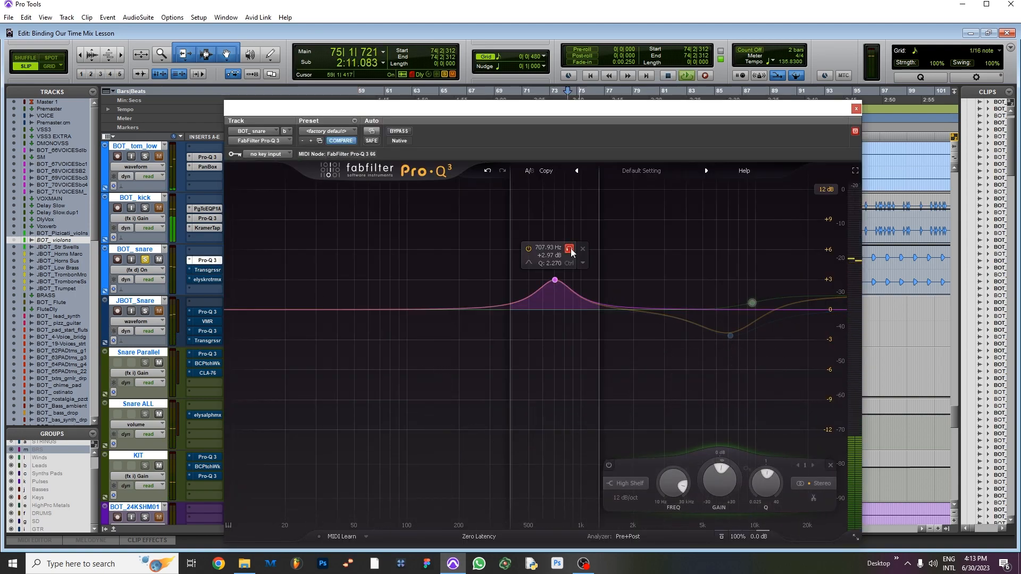
pyautogui.click(569, 249)
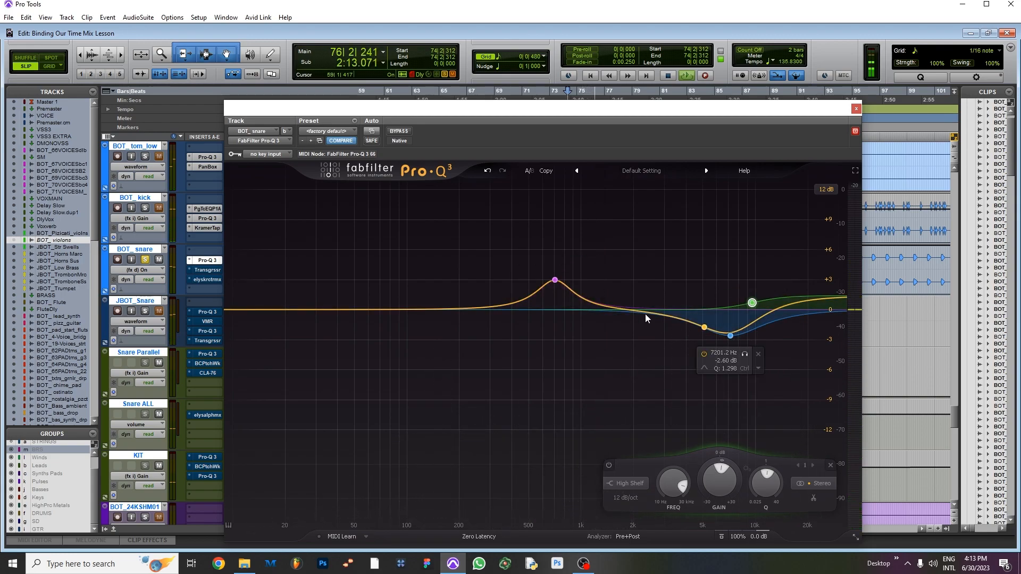
pyautogui.press('space')
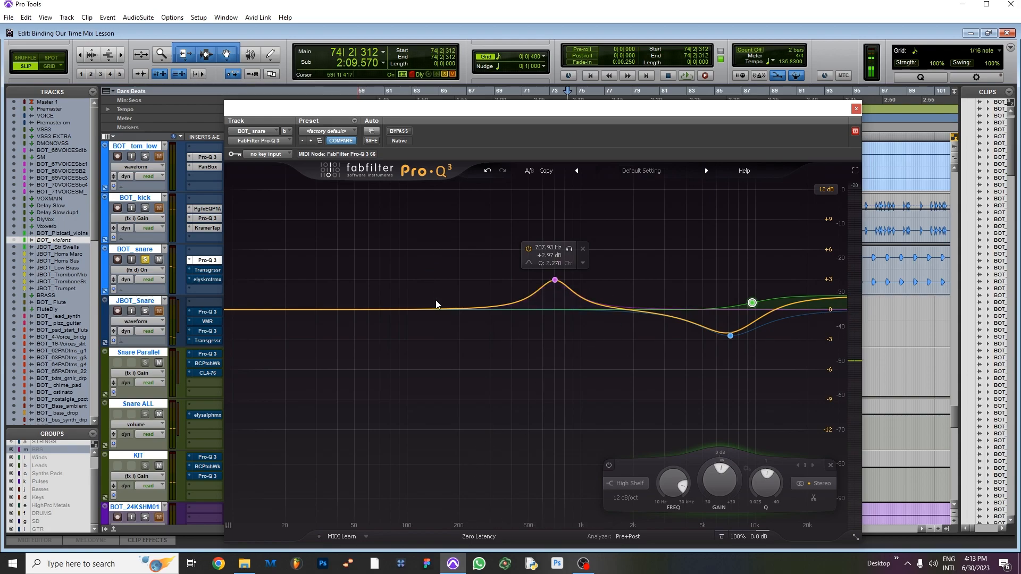
# - Audition the 7.2 kHz cut band of the BOT_snare EQ in isolation and close the plug-in
pyautogui.click(730, 335)
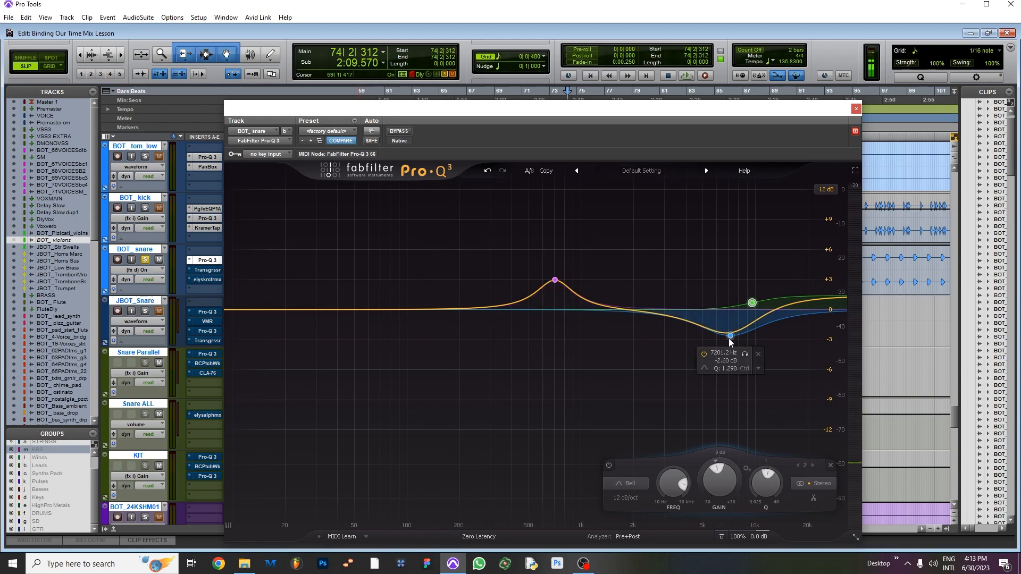
pyautogui.press('space')
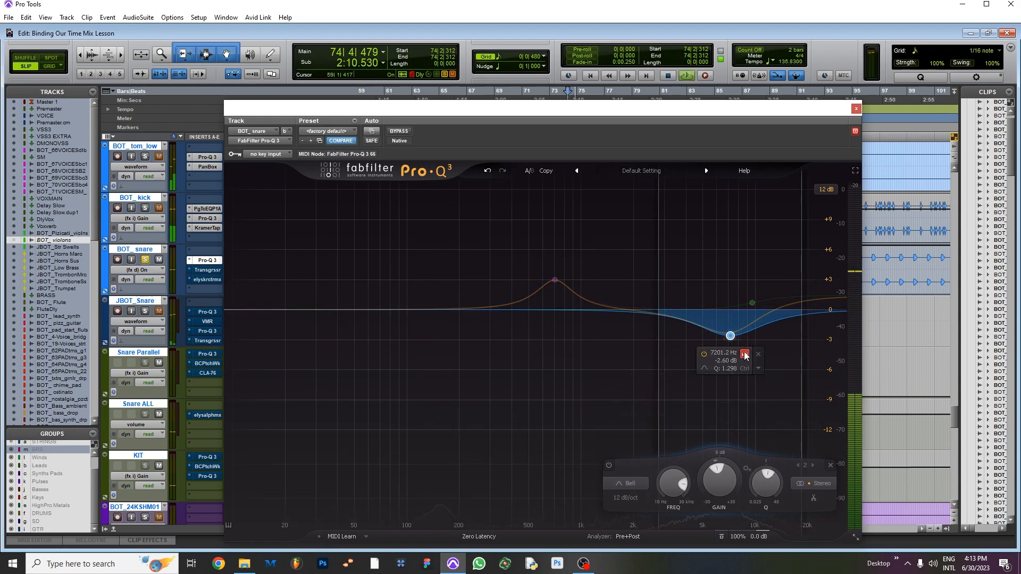
pyautogui.press('space')
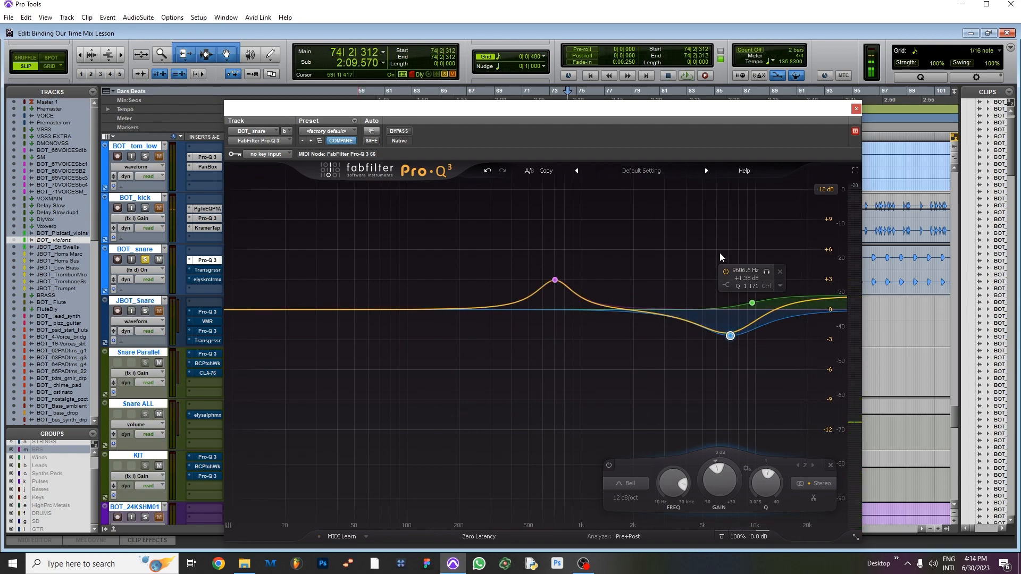
pyautogui.click(856, 109)
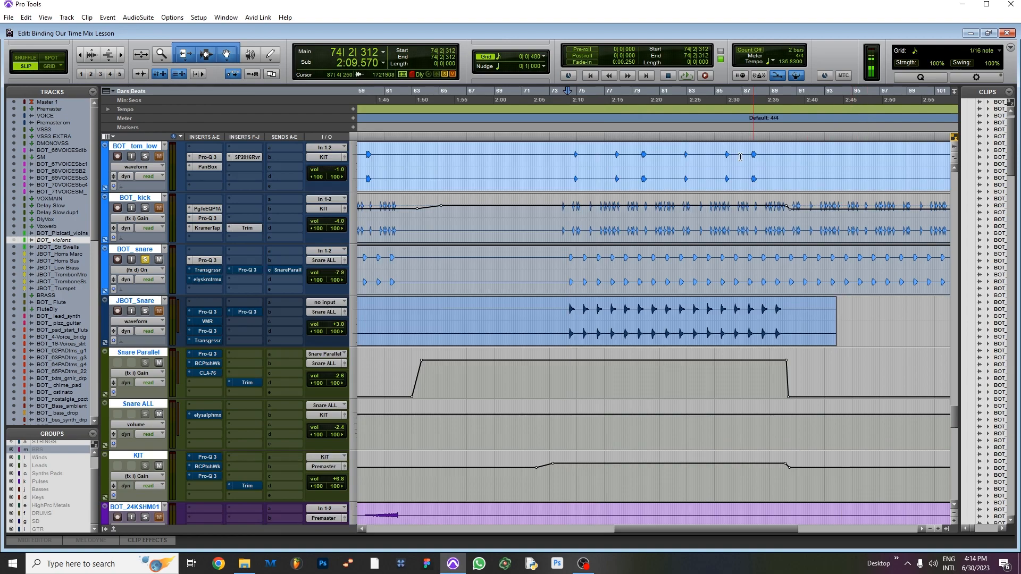
# - Activate the Transgressor insert on BOT_snare and listen to the snare through it
pyautogui.click(208, 271)
pyautogui.press('space')
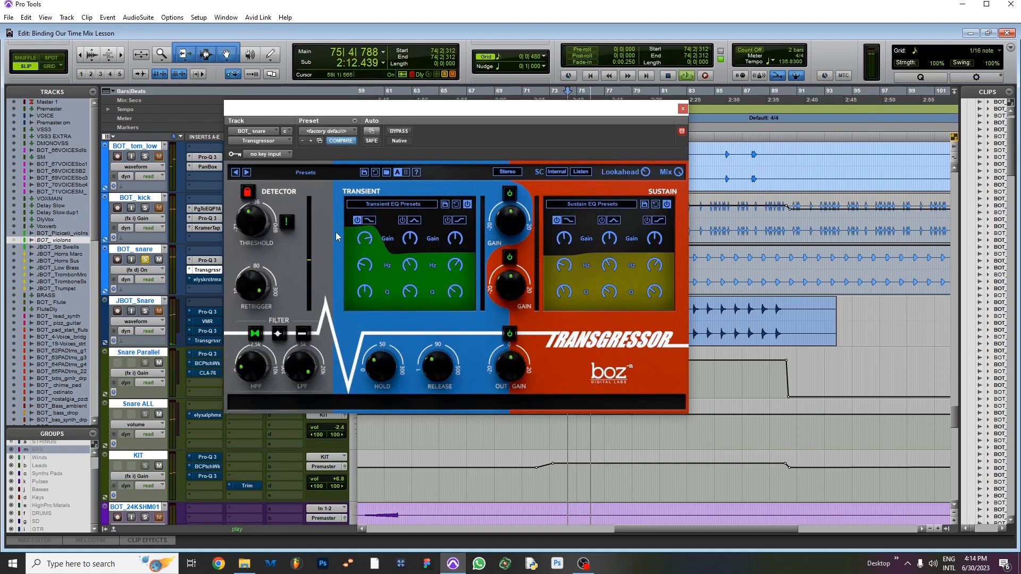
pyautogui.press('space')
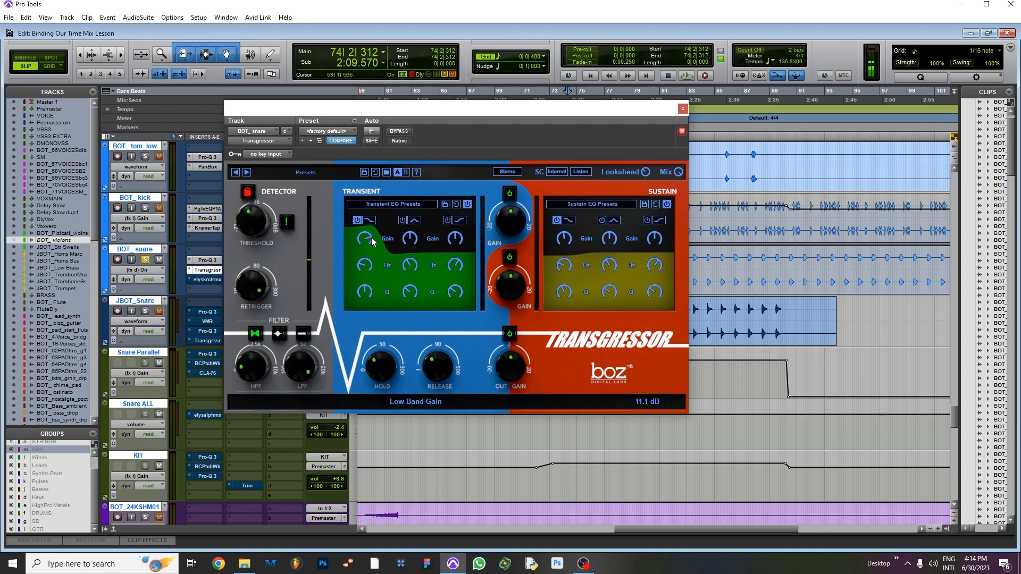
# - Try the Transgressor's transient EQ low band gain at -20 dB during playback, restore the gain and close the plug-in
pyautogui.press('space')
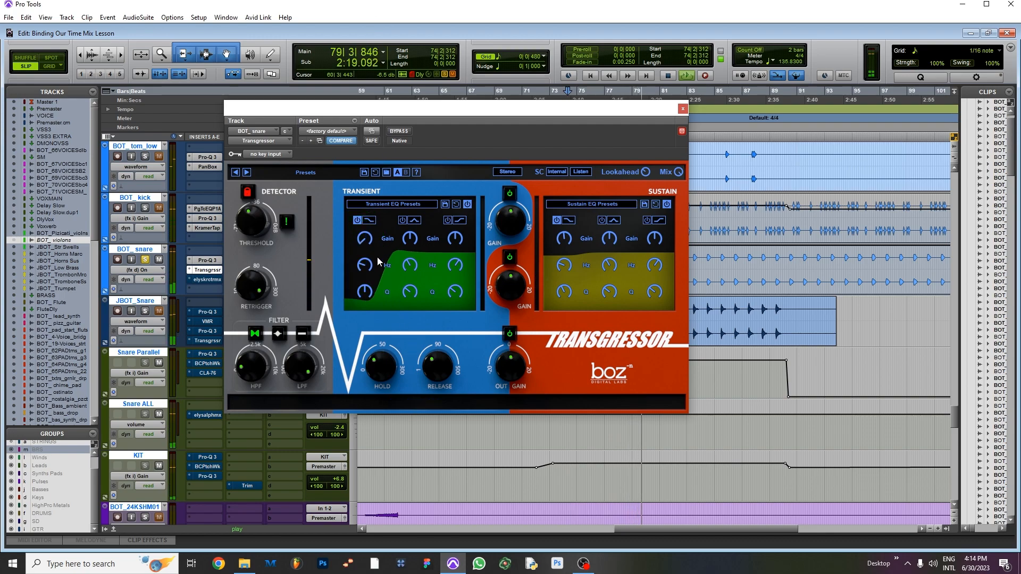
pyautogui.doubleClick(365, 238)
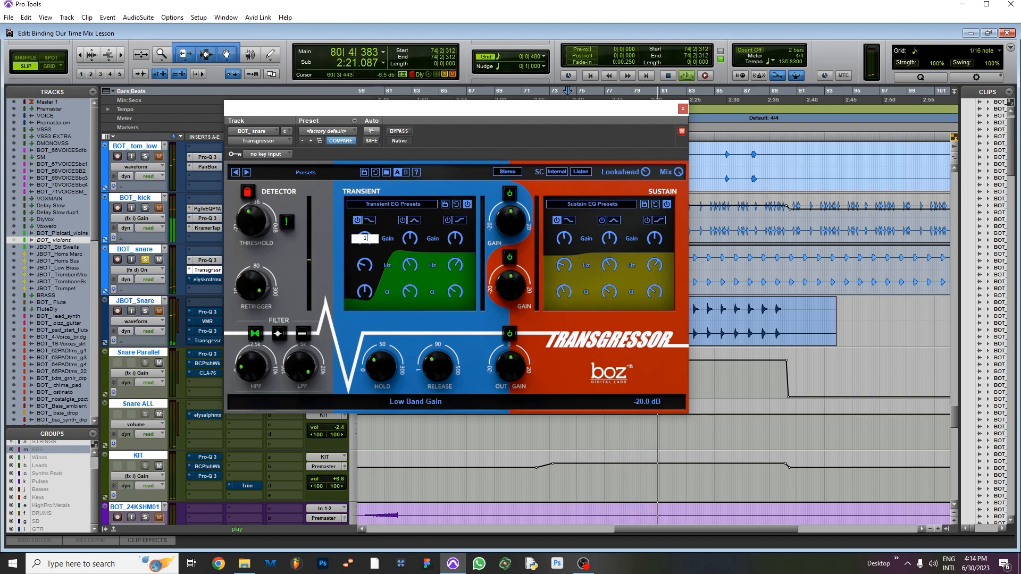
pyautogui.click(682, 108)
pyautogui.press('space')
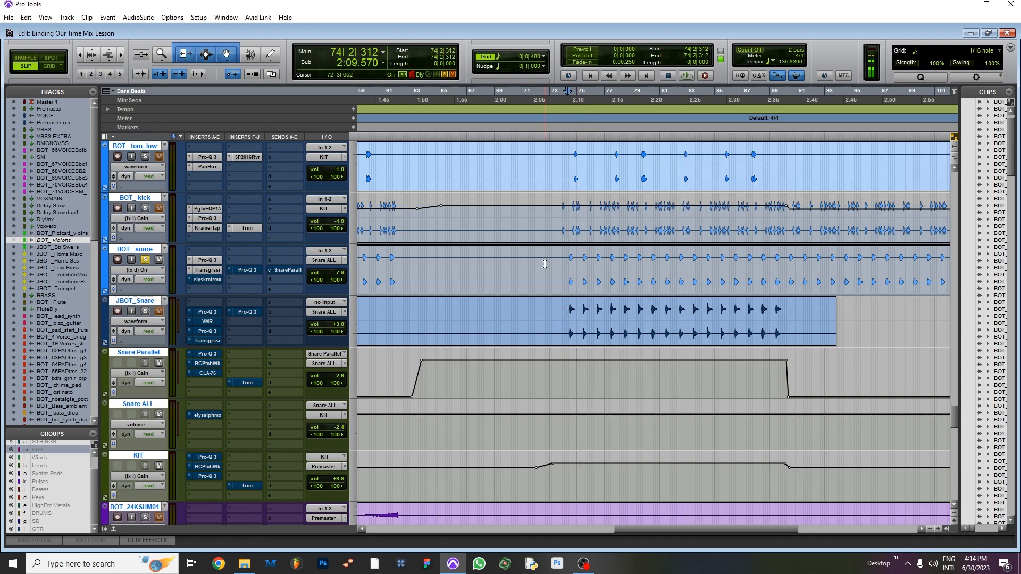
# - Examine the BOT_snare and JBOT_Snare waveforms closely around bar 75
pyautogui.click(582, 95)
pyautogui.hotkey('ctrl', ']')
pyautogui.hotkey('ctrl', ']')
pyautogui.hotkey('ctrl', ']')
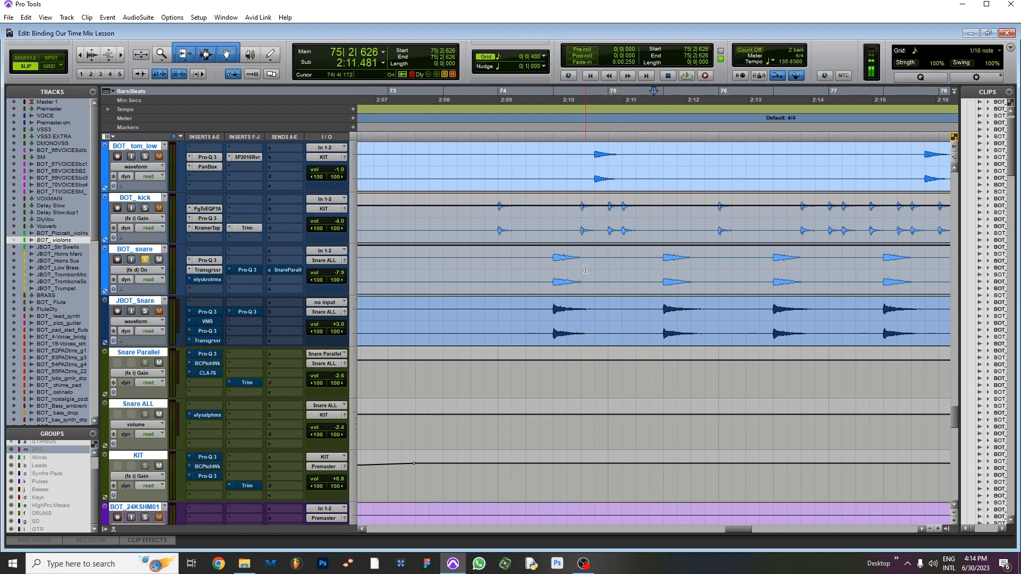
pyautogui.hotkey('ctrl', '[')
pyautogui.hotkey('ctrl', '[')
pyautogui.hotkey('ctrl', '[')
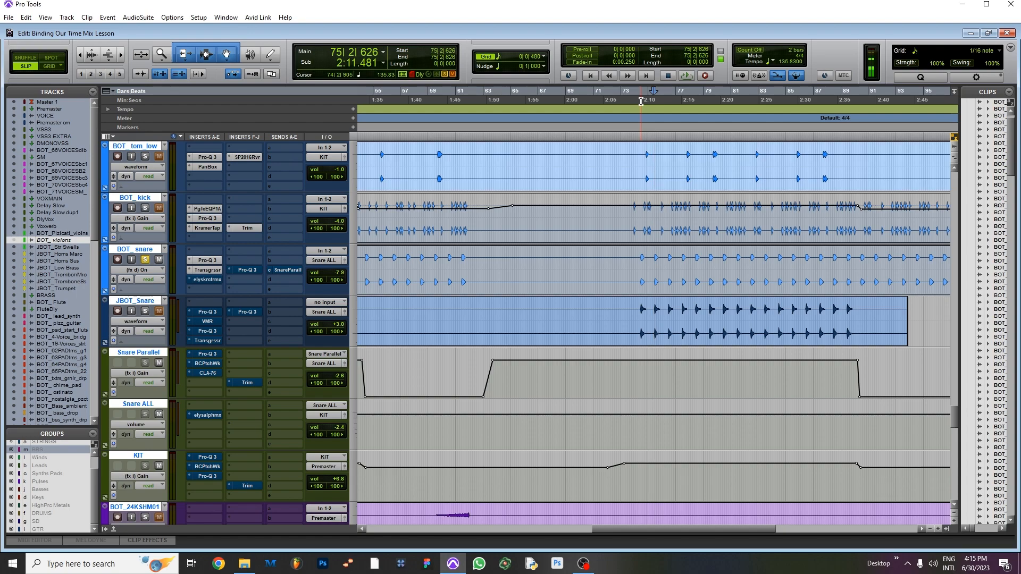
# - Activate the elysia karacter mix insert on BOT_snare and close its window
pyautogui.click(211, 280)
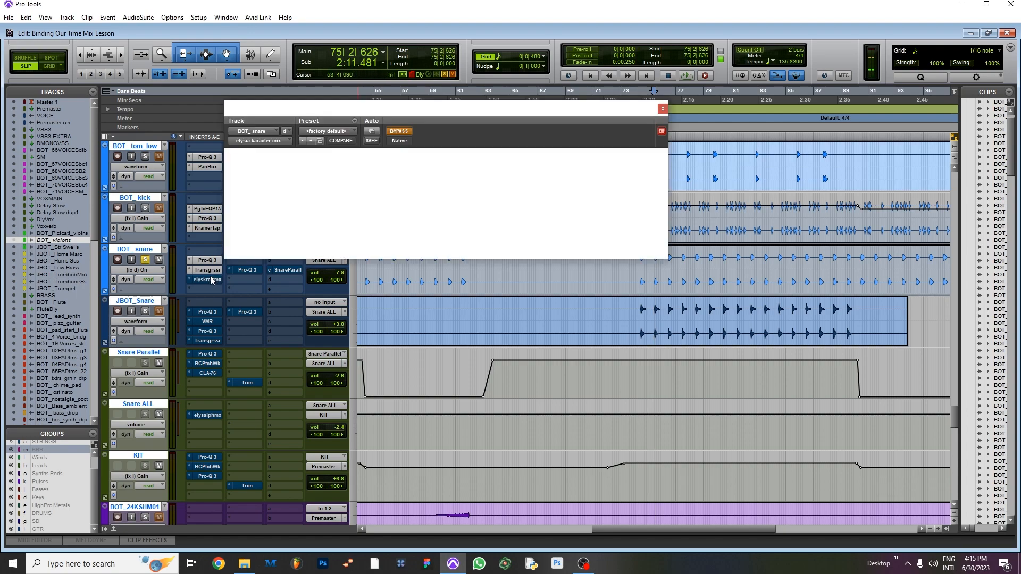
pyautogui.keyDown('ctrl'); pyautogui.click(211, 280); pyautogui.keyUp('ctrl')
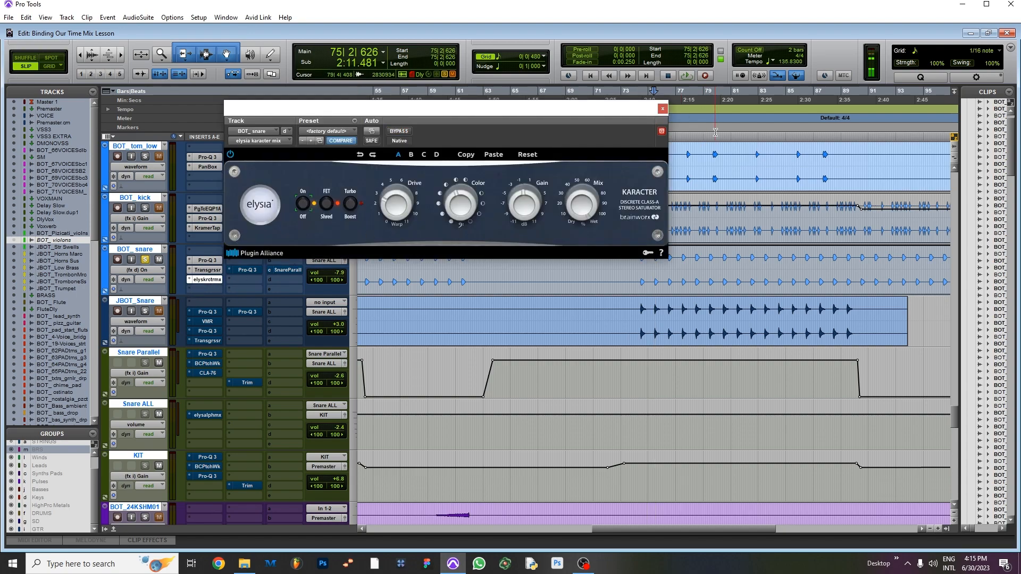
pyautogui.click(663, 109)
# - Place the playback start just before the first snare hit in bar 74
pyautogui.press('t')
pyautogui.press('t')
pyautogui.click(599, 97)
pyautogui.click(611, 97)
pyautogui.click(602, 97)
pyautogui.click(596, 97)
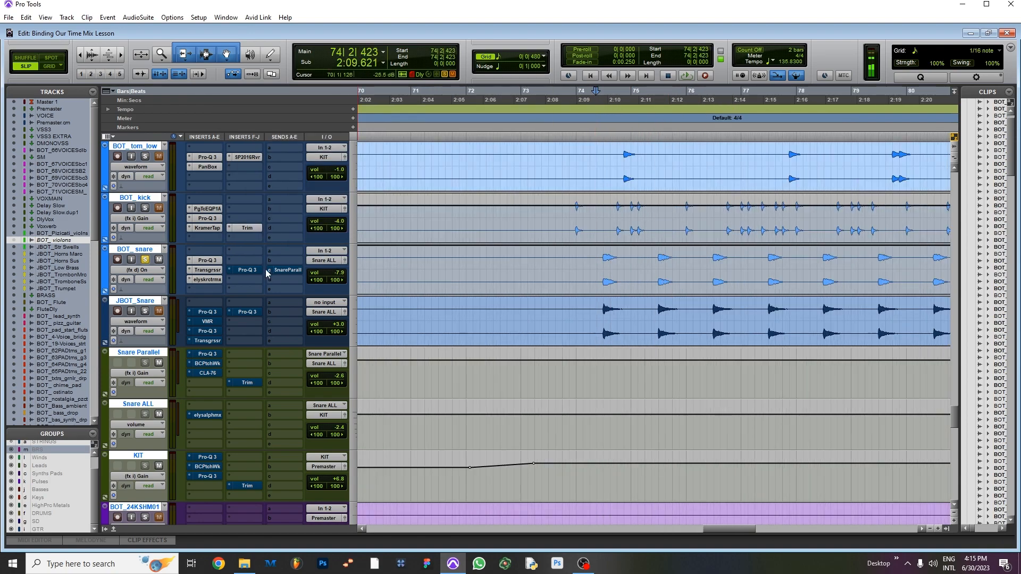
# - Open and close the Transgressor on BOT_snare, and bring up the elysia karacter mix settings
pyautogui.click(207, 270)
pyautogui.click(683, 109)
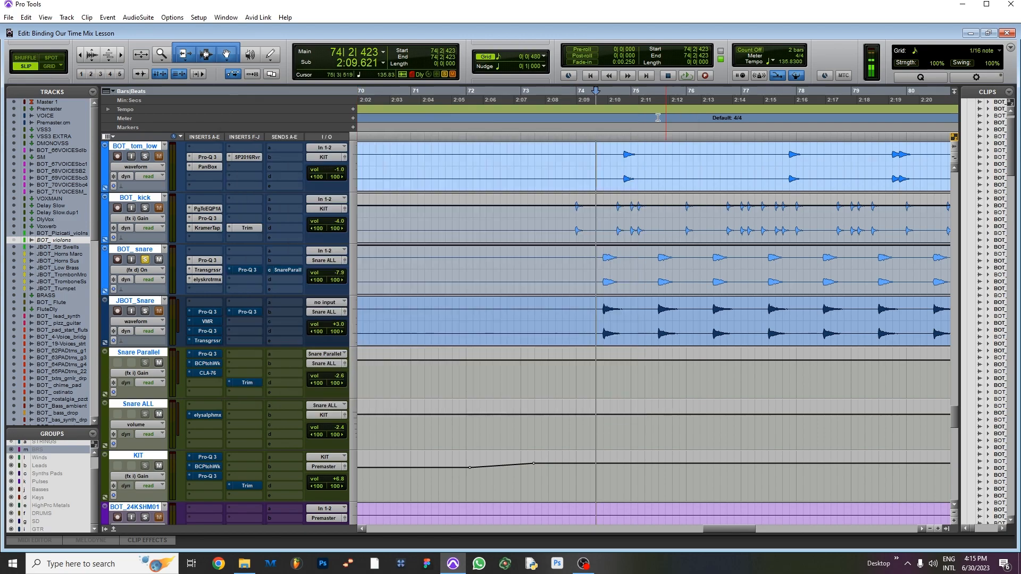
pyautogui.click(207, 279)
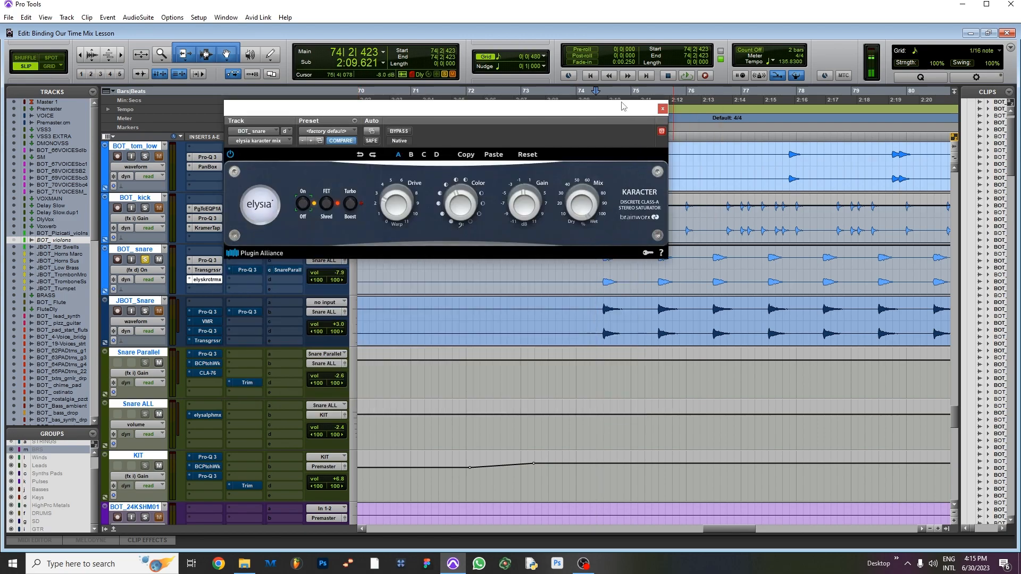
# - Check the Transgressor on BOT_snare, reopen the elysia karacter mix and toggle its bypass on and off
pyautogui.click(207, 269)
pyautogui.click(682, 110)
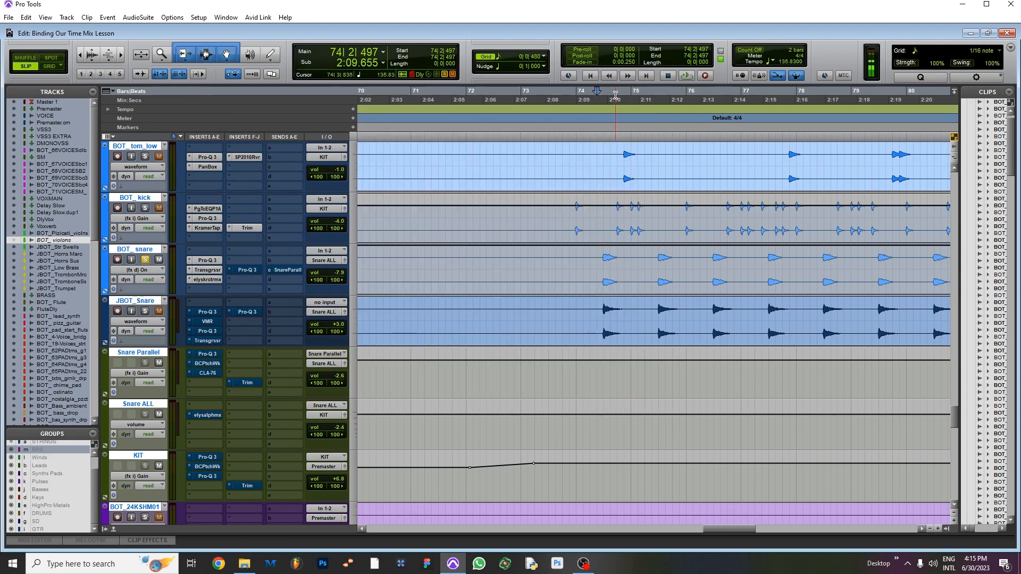
pyautogui.click(208, 280)
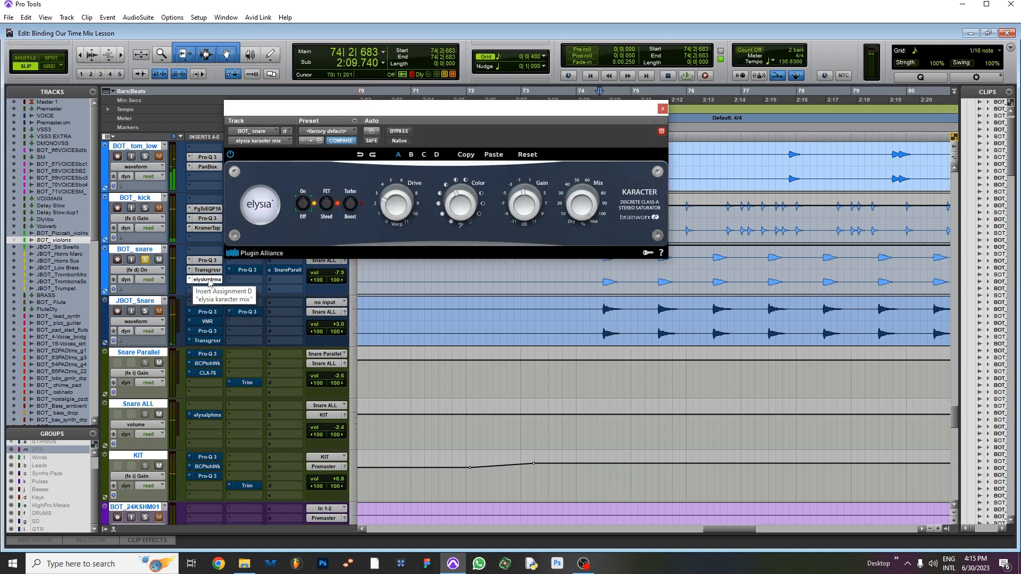
pyautogui.keyDown('ctrl'); pyautogui.click(208, 279); pyautogui.keyUp('ctrl')
pyautogui.keyDown('ctrl'); pyautogui.click(208, 279); pyautogui.keyUp('ctrl')
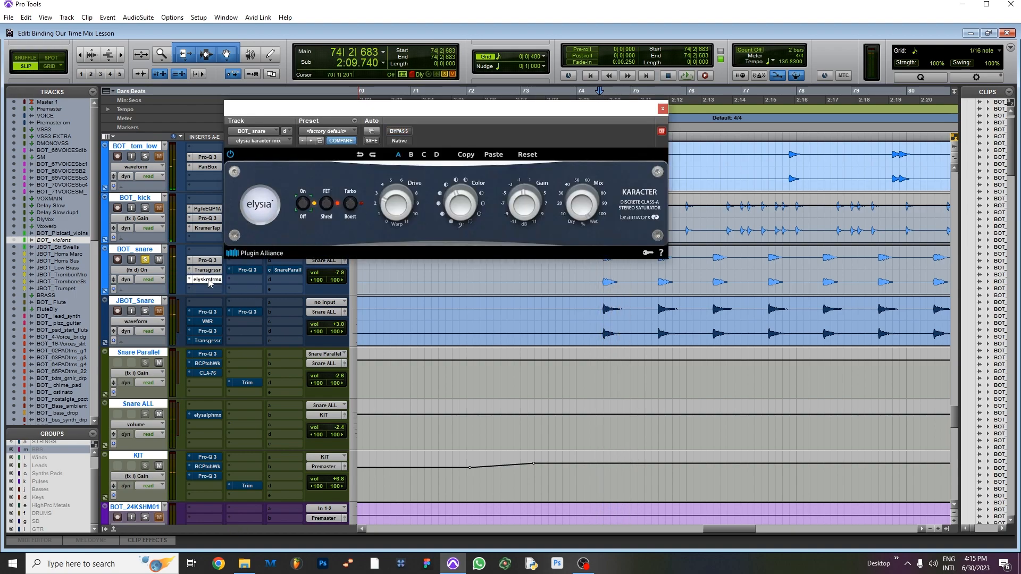
# - Compare short playbacks of BOT_snare with the elysia karacter mix bypassed and active, and close its window
pyautogui.press('space')
pyautogui.keyDown('ctrl'); pyautogui.click(208, 280); pyautogui.keyUp('ctrl')
pyautogui.press('space')
pyautogui.press('space')
pyautogui.keyDown('ctrl'); pyautogui.click(208, 280); pyautogui.keyUp('ctrl')
pyautogui.press('space')
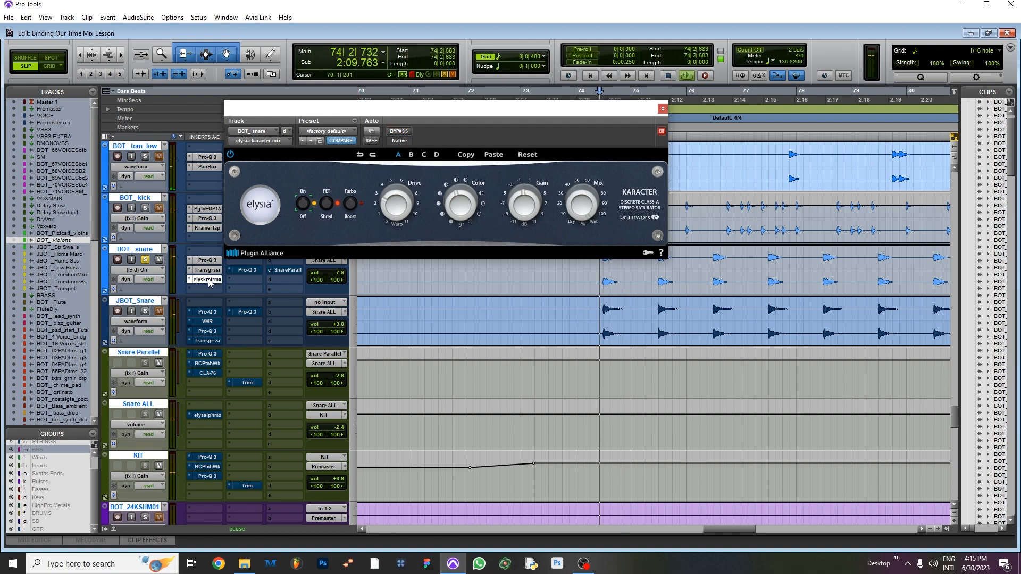
pyautogui.press('space')
pyautogui.click(209, 280)
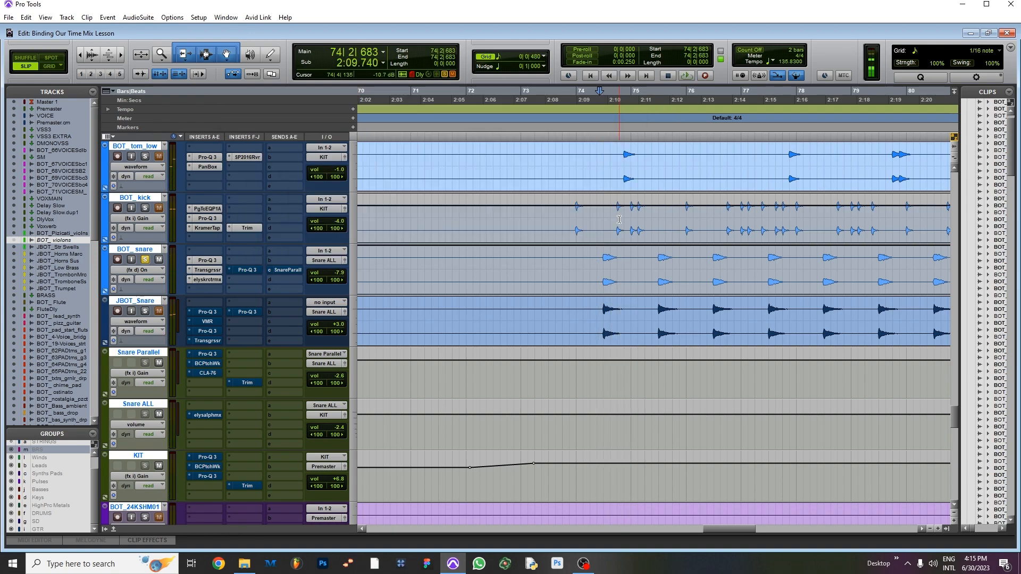
# - View the song-wide snare arrangement and inspect the EQ curve of the bypassed Pro-Q 3 after the elysia karacter mix on BOT_snare
pyautogui.keyDown('ctrl'); pyautogui.click(248, 274); pyautogui.keyUp('ctrl')
pyautogui.press('r')
pyautogui.press('r')
pyautogui.press('r')
pyautogui.press('r')
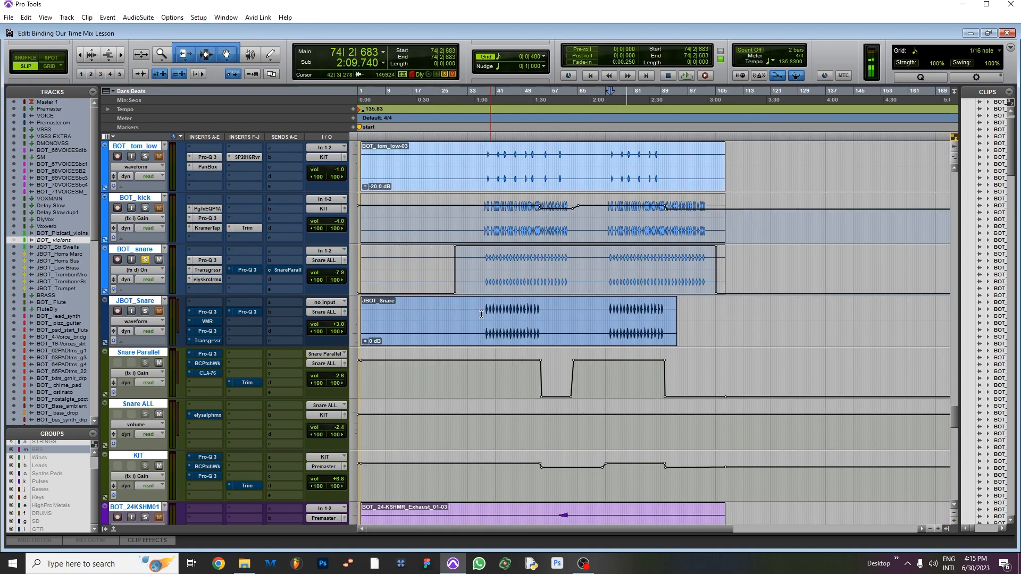
pyautogui.click(248, 272)
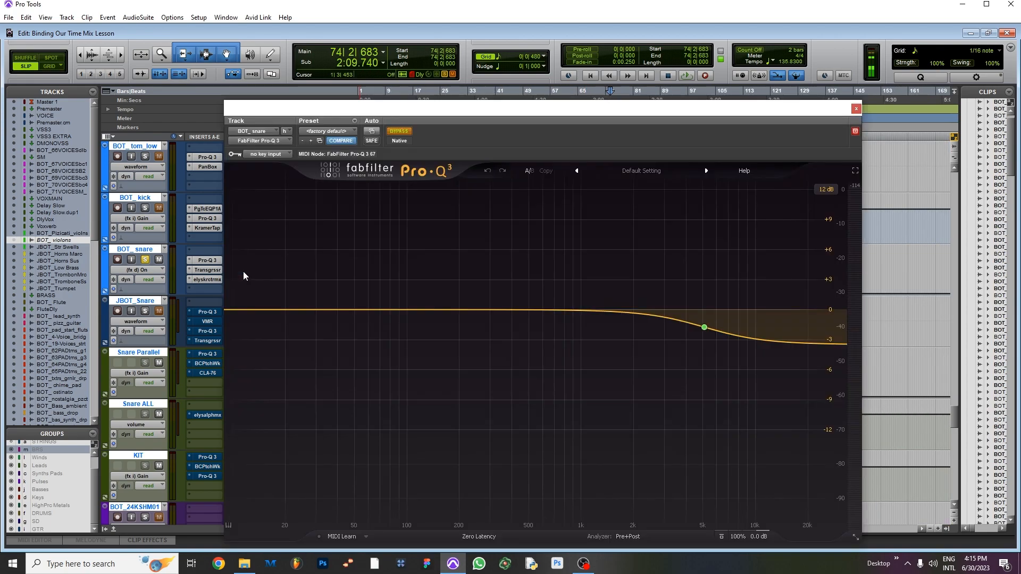
pyautogui.click(857, 109)
# - Place the playback start at 74|2|460, just before the first snare hit of the second snare section
pyautogui.press('t')
pyautogui.press('t')
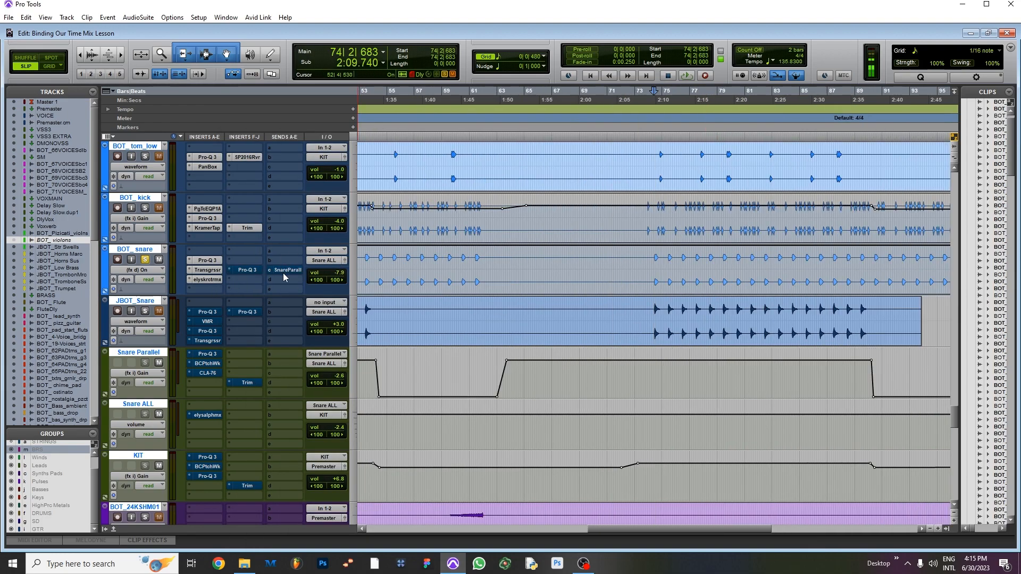
pyautogui.press('r')
pyautogui.press('t')
pyautogui.press('t')
pyautogui.hscroll(4, 558, 291)
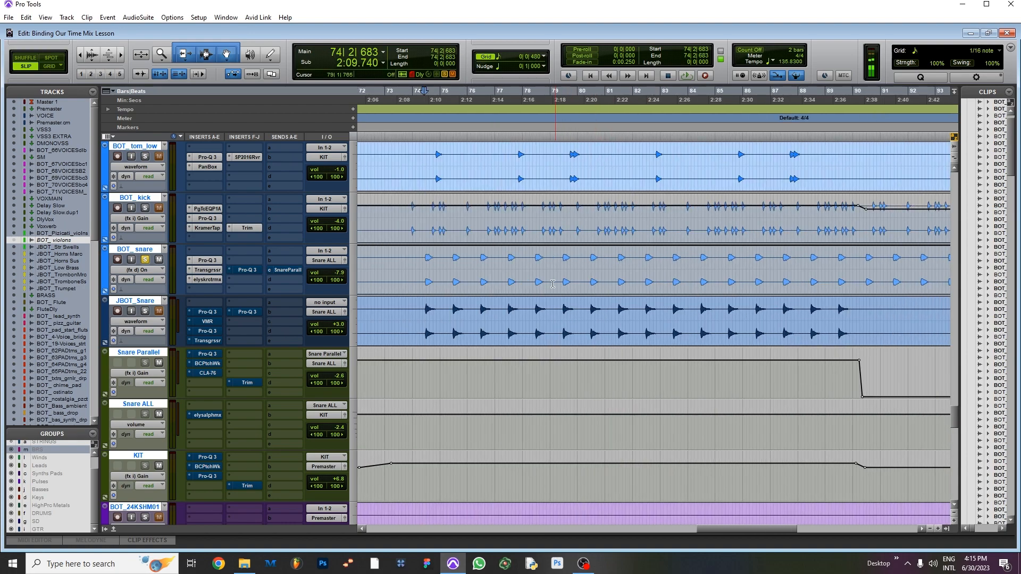
pyautogui.click(427, 90)
pyautogui.click(422, 100)
# - Solo JBOT_Snare in place of BOT_snare and audition it
pyautogui.click(146, 312)
pyautogui.press('space')
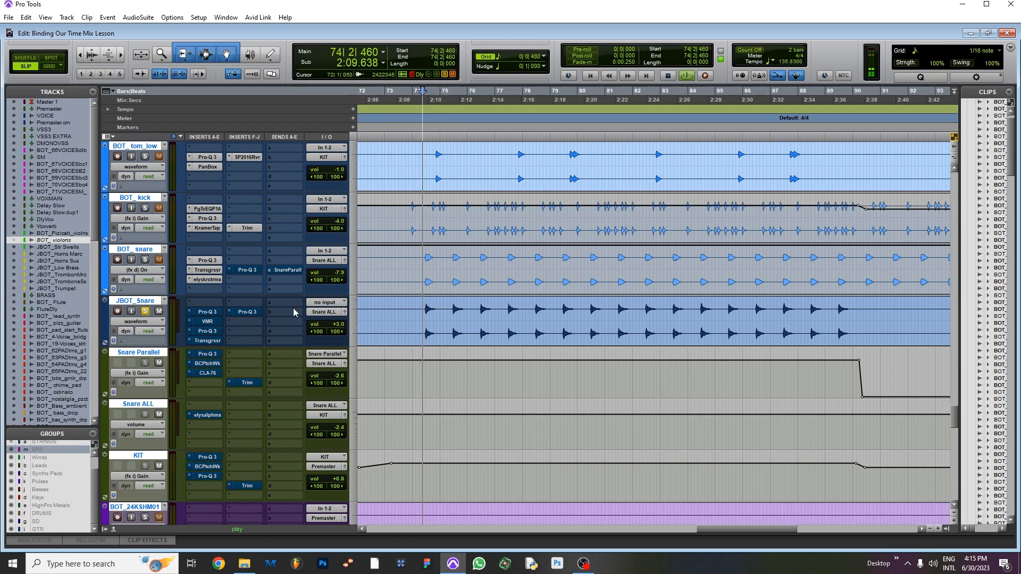
pyautogui.press('space')
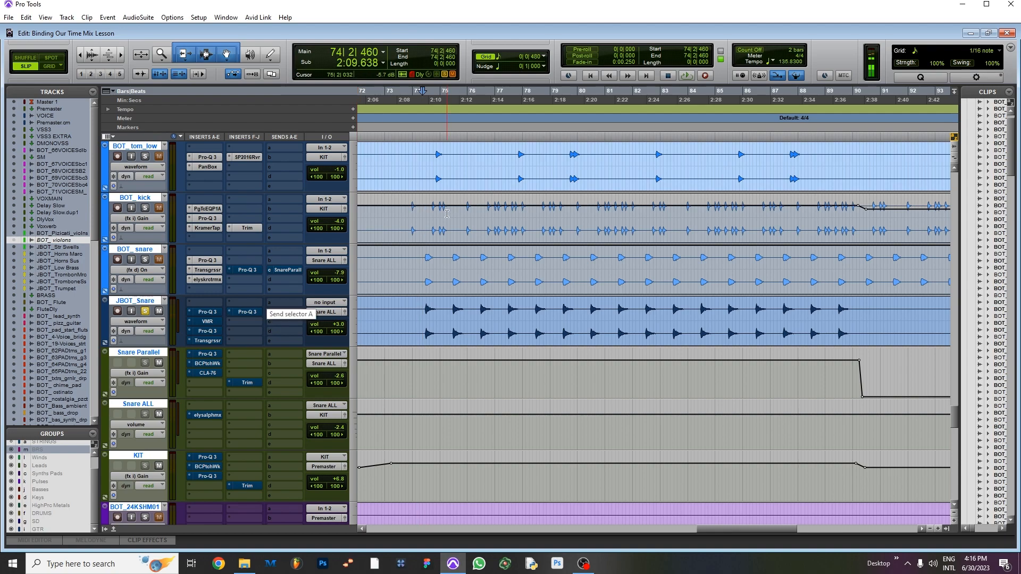
# - Move the playback start to 74|2|442 and audition the soloed JBOT_Snare again
pyautogui.press('t')
pyautogui.press('t')
pyautogui.click(658, 95)
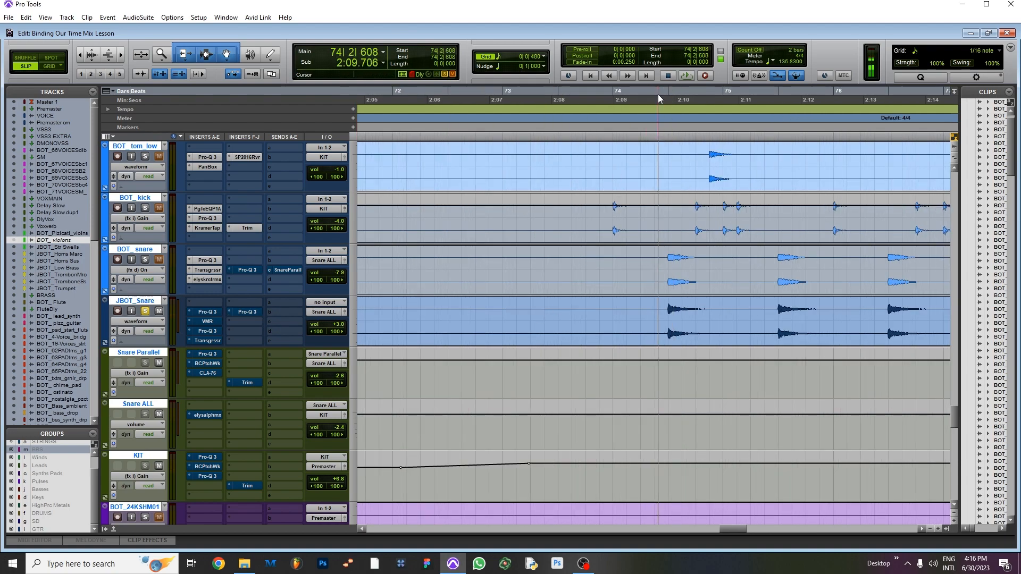
pyautogui.click(653, 99)
pyautogui.press('space')
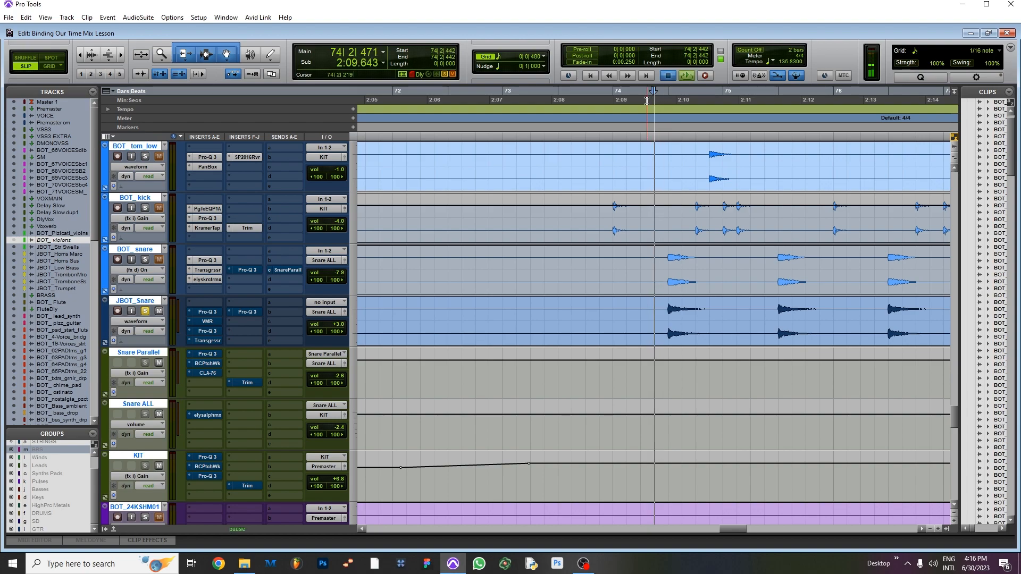
pyautogui.press('space')
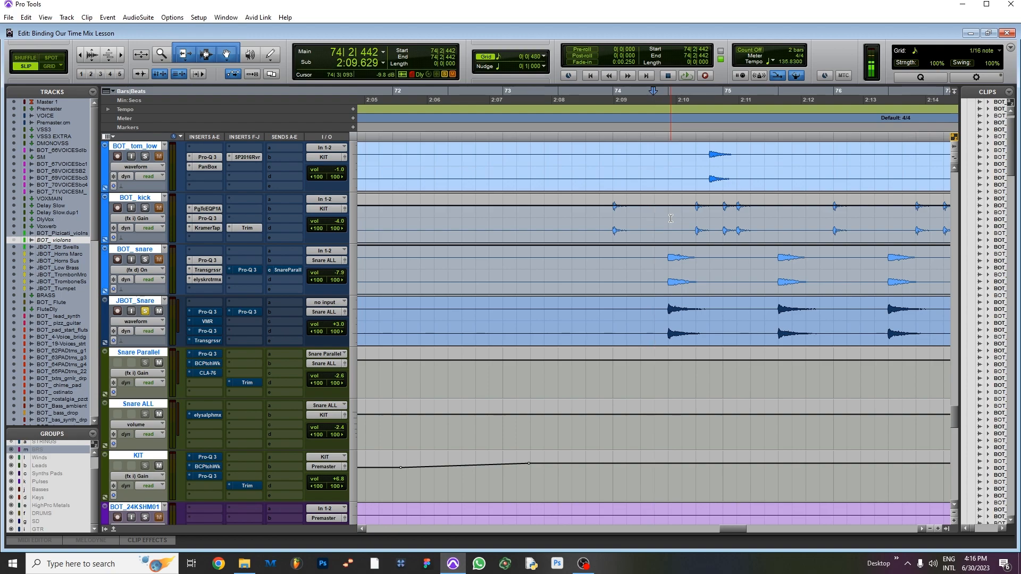
# - Highlight the second JBOT_Snare hit of the section and place the playback start at 74|2|794, just before the first hit
pyautogui.hscroll(3, 610, 320)
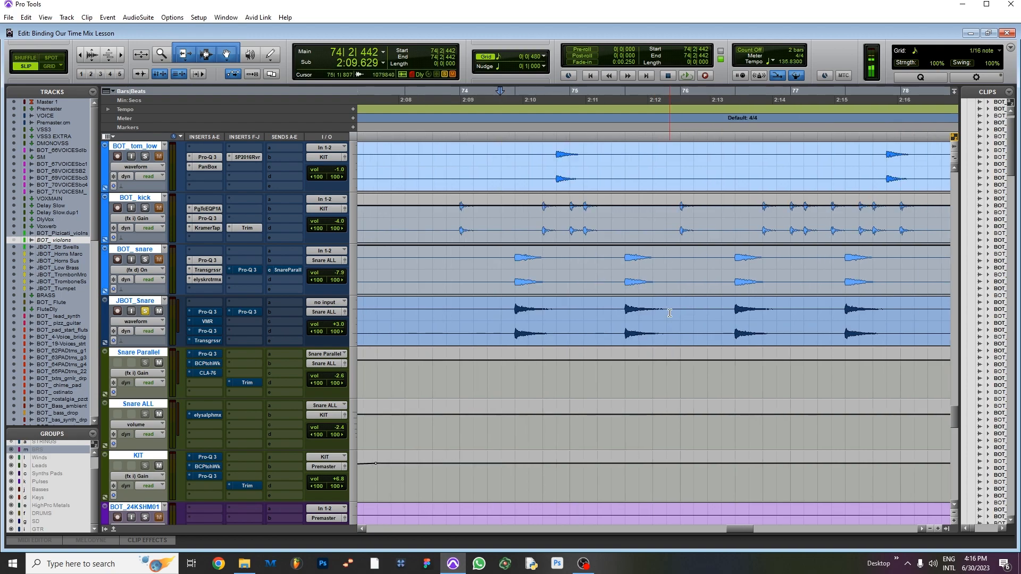
pyautogui.moveTo(620, 320); pyautogui.dragTo(726, 331)
pyautogui.click(511, 99)
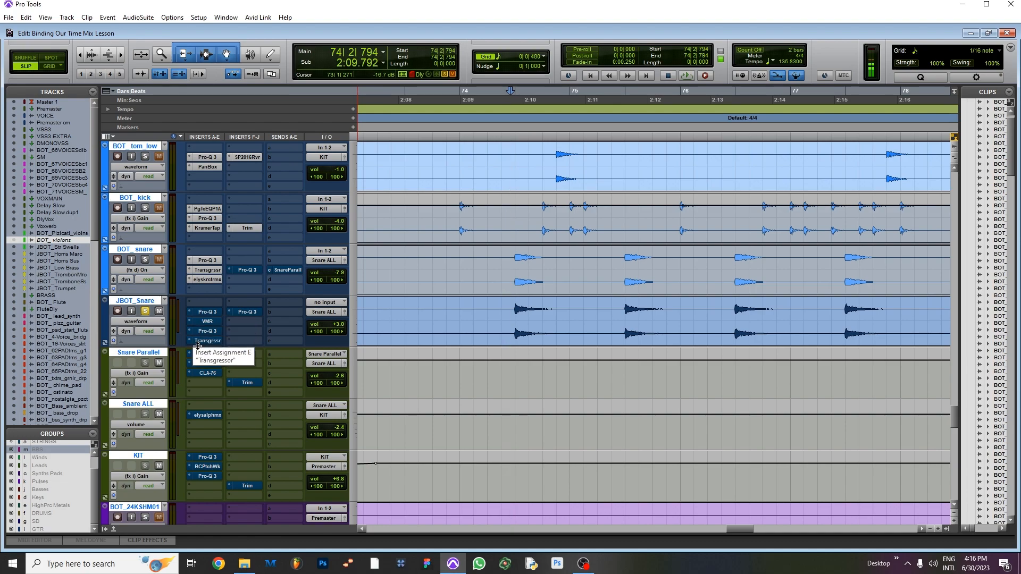
# - Activate the first Pro-Q 3 insert on JBOT_Snare and audition the track with its EQ curve in view
pyautogui.click(207, 312)
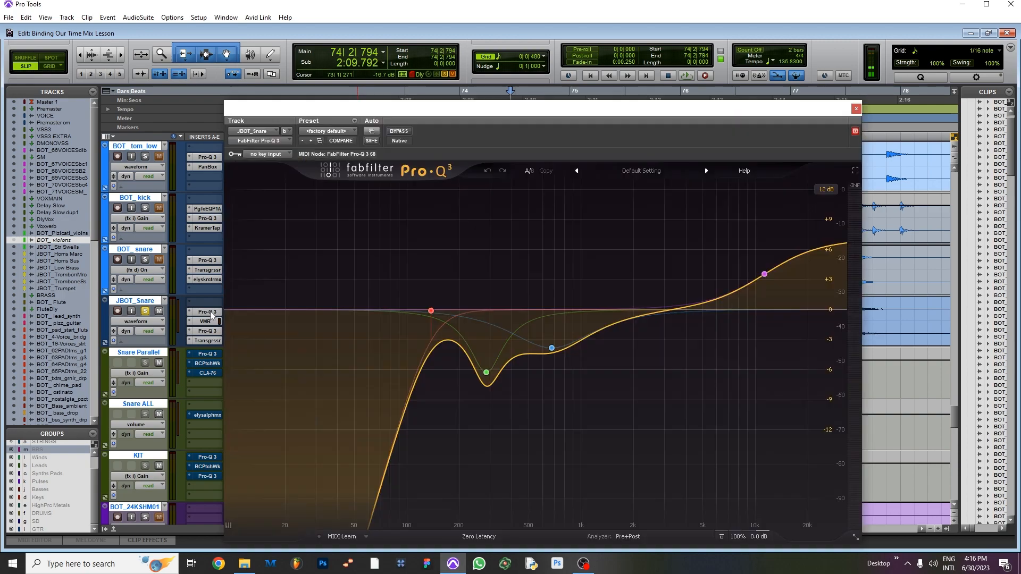
pyautogui.press('space')
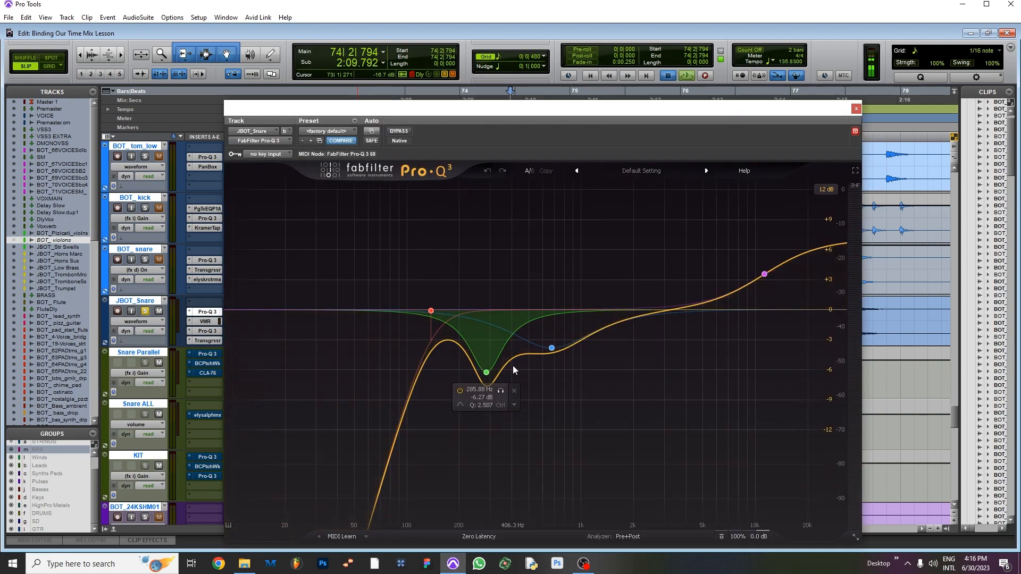
pyautogui.press('space')
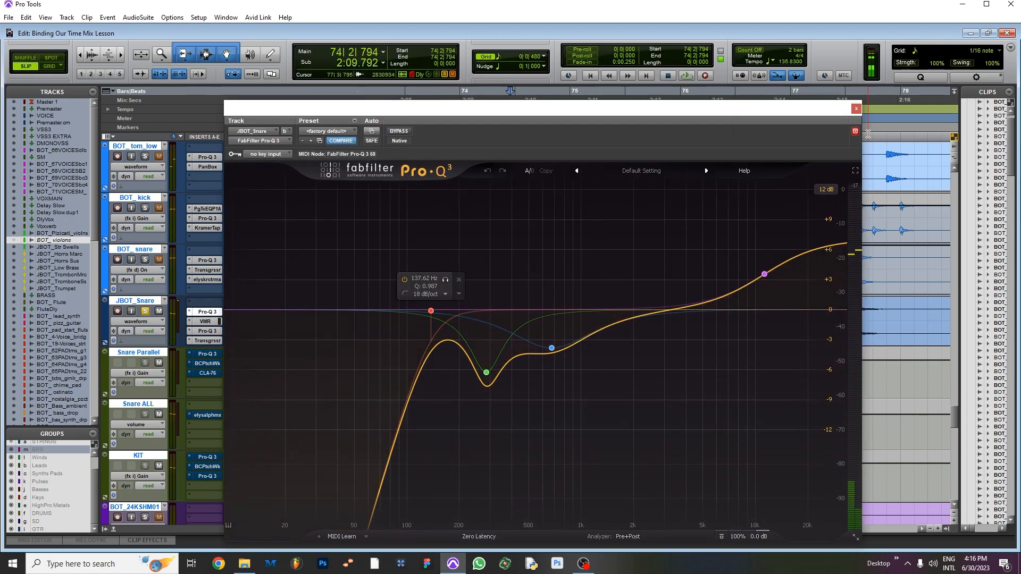
pyautogui.click(207, 312)
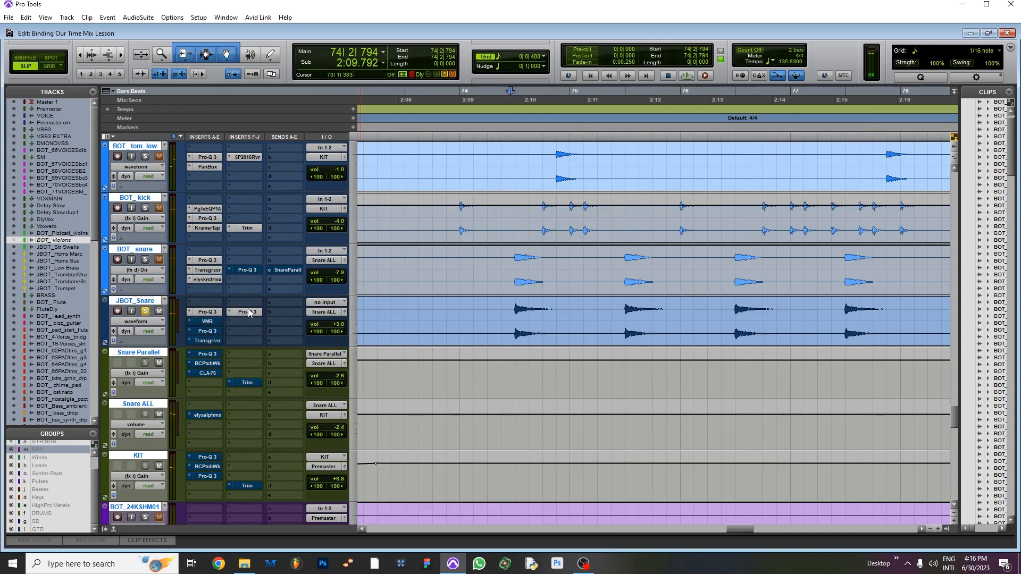
pyautogui.click(211, 316)
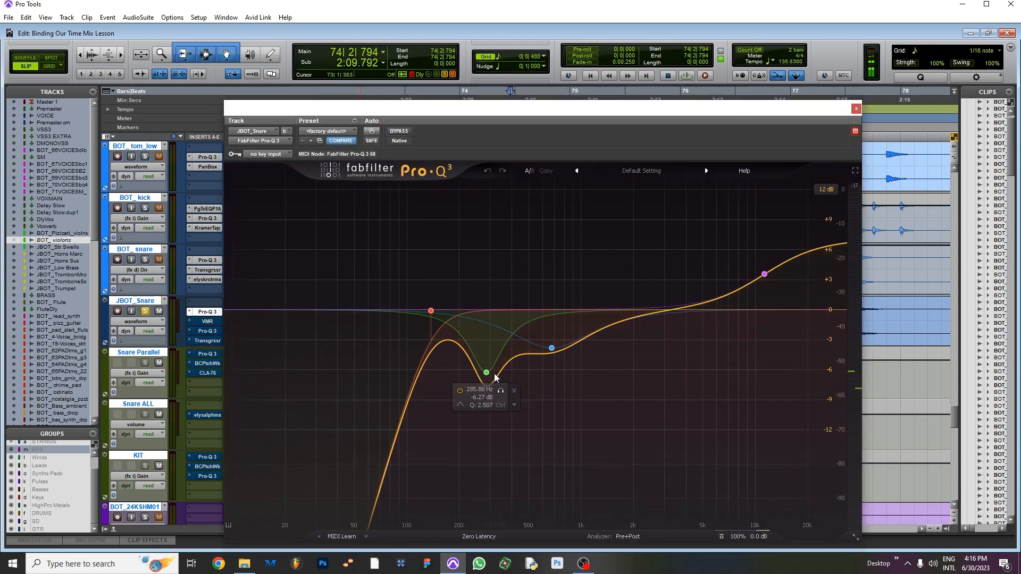
pyautogui.press('space')
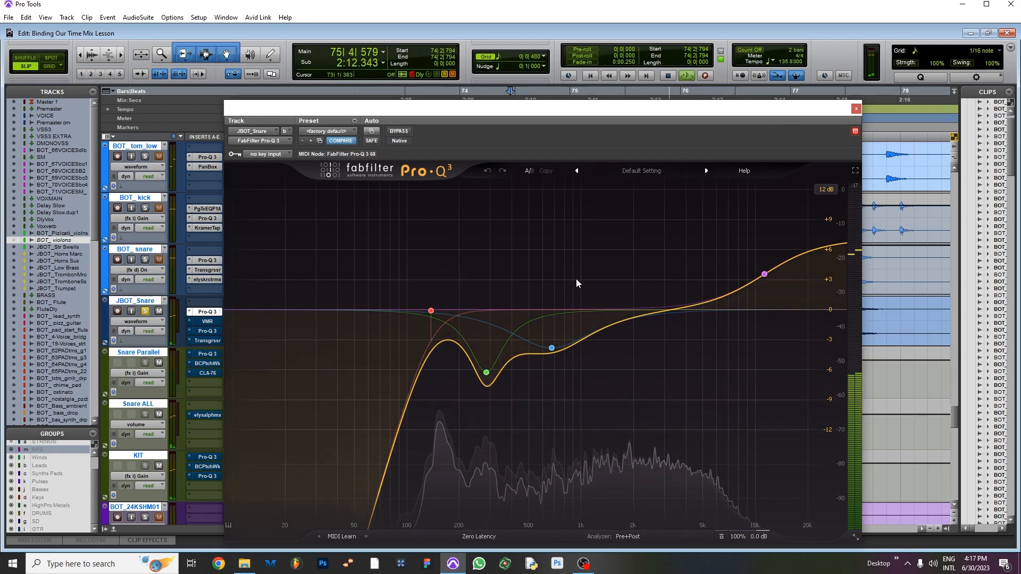
pyautogui.press('space')
# - Compare playback of JBOT_Snare with the first Pro-Q 3 bypassed and active, and close its window
pyautogui.click(399, 131)
pyautogui.press('space')
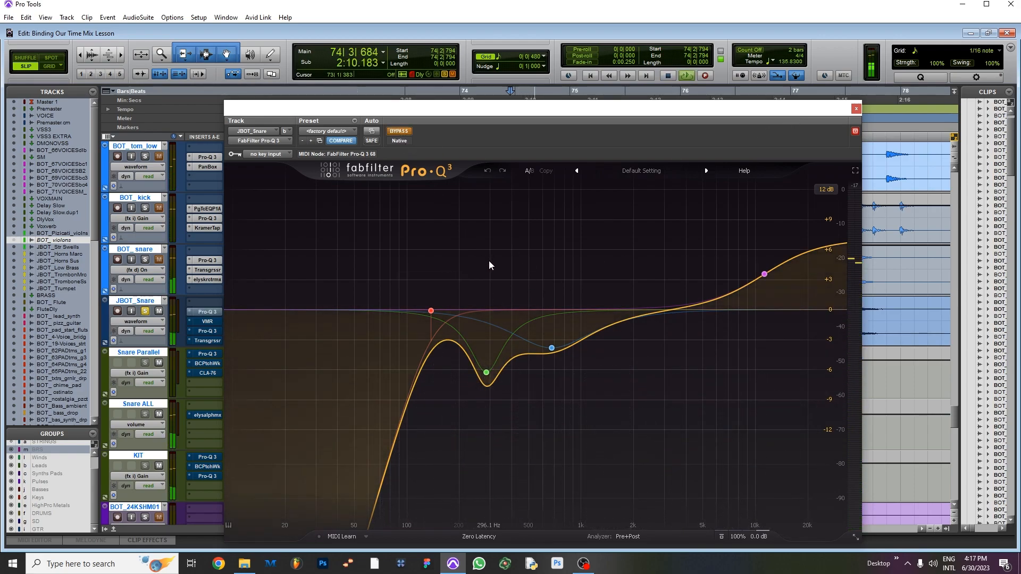
pyautogui.press('space')
pyautogui.press('space')
pyautogui.press('space')
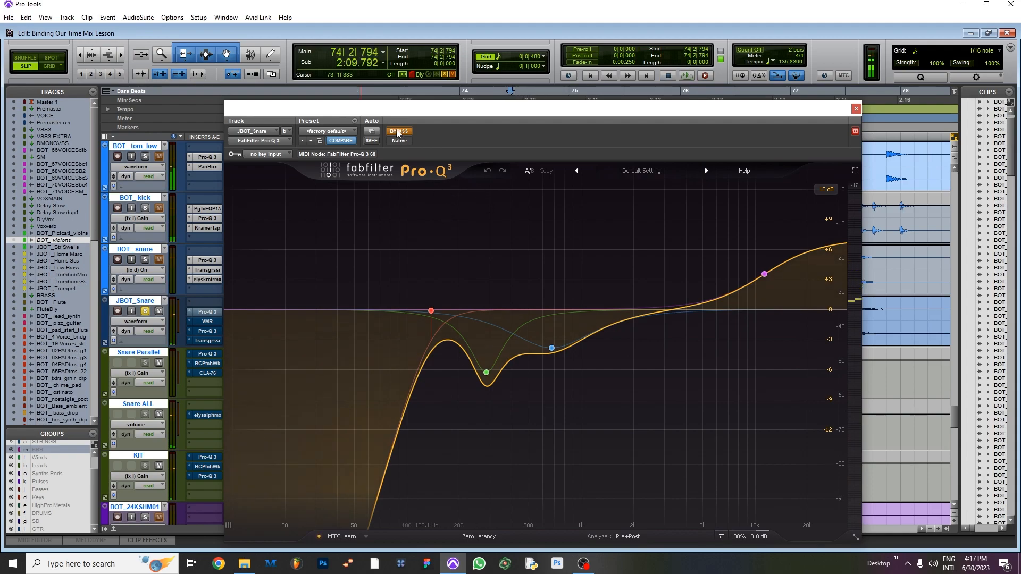
pyautogui.click(399, 132)
pyautogui.press('space')
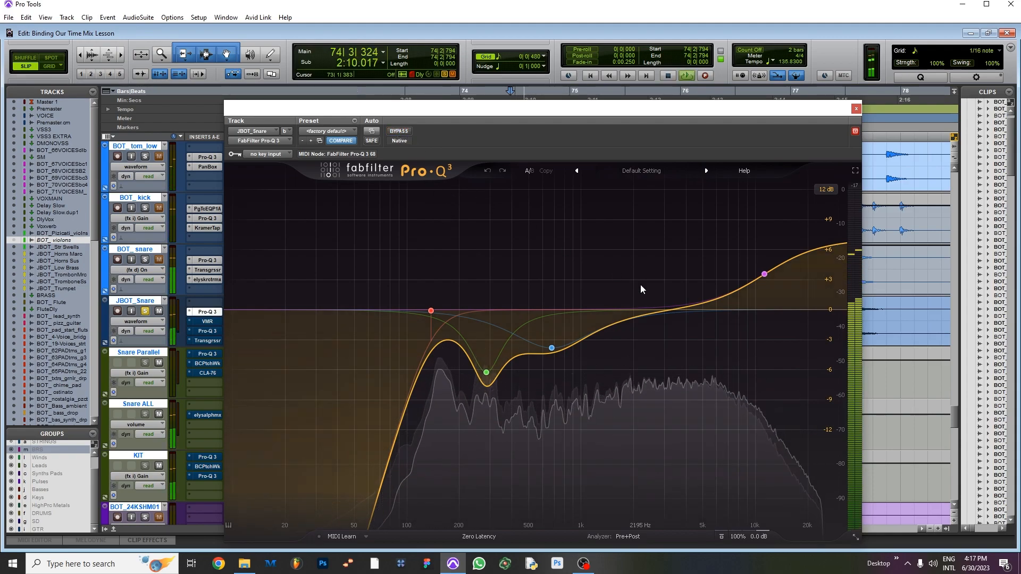
pyautogui.press('space')
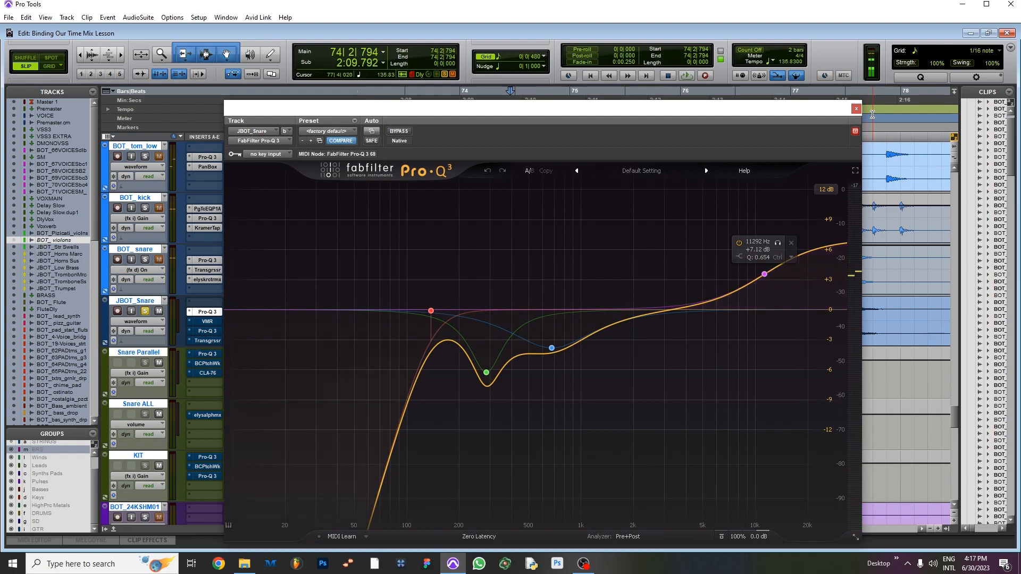
pyautogui.click(857, 109)
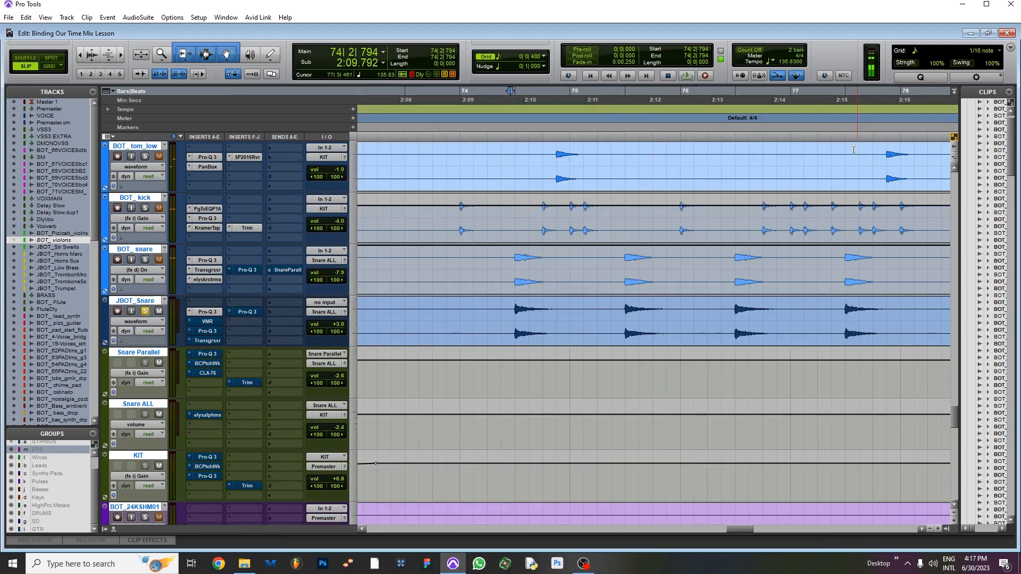
# - Activate the Virtual Mix Rack on JBOT_Snare, play the track with its modules in view, and close its window
pyautogui.click(206, 322)
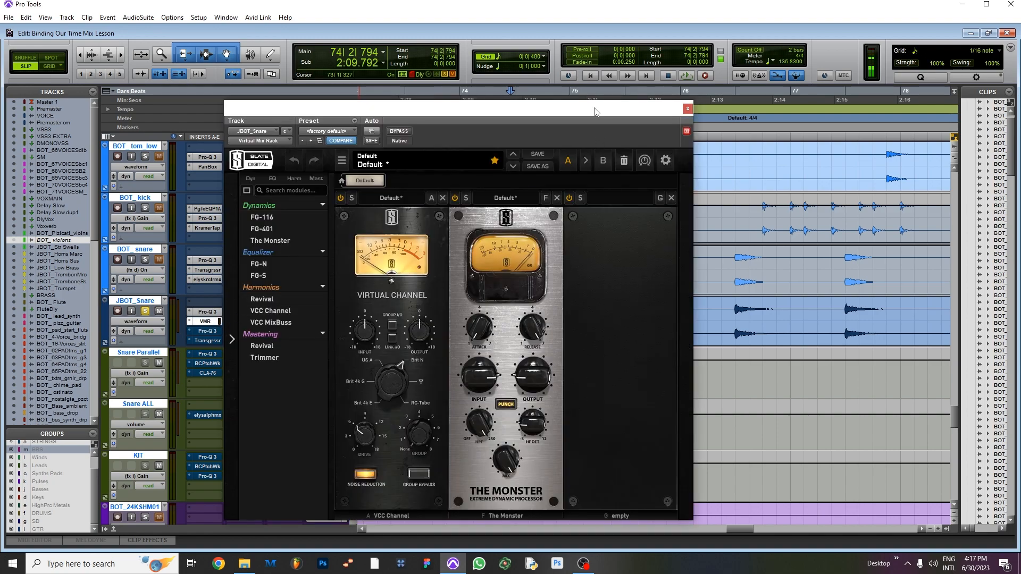
pyautogui.moveTo(594, 112); pyautogui.dragTo(342, 86)
pyautogui.press('space')
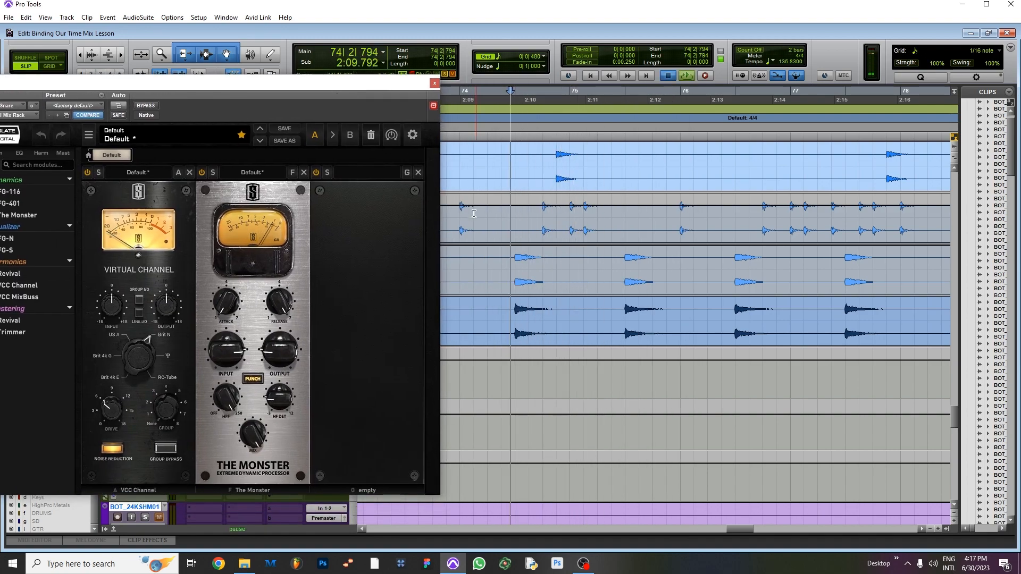
pyautogui.click(435, 84)
pyautogui.press('space')
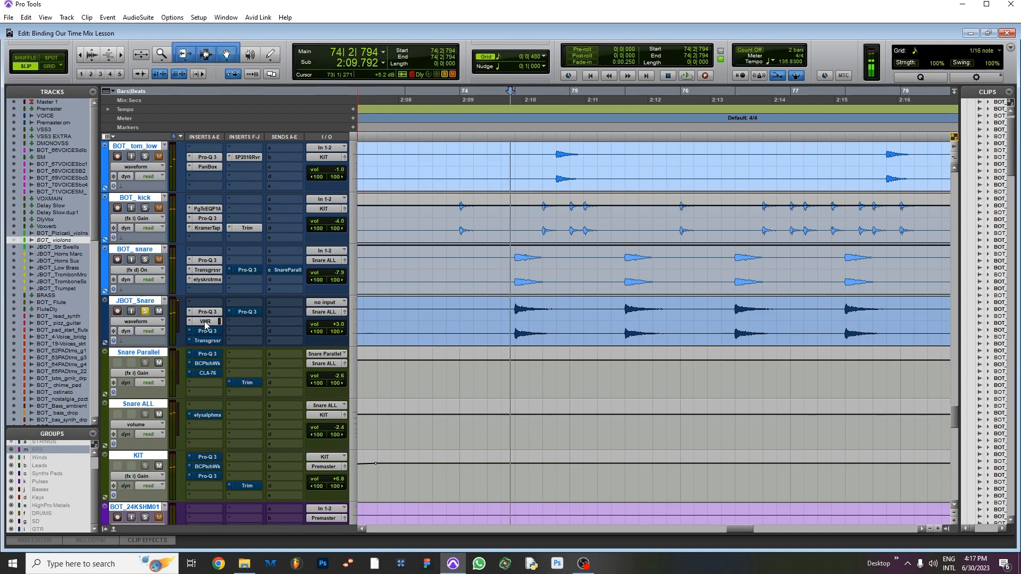
# - Audition the first JBOT_Snare hits repeatedly with the Virtual Mix Rack in the chain
pyautogui.press('space')
pyautogui.press('space')
pyautogui.press('space')
pyautogui.press('space')
# - Highlight the body, attack and decay tail of the first JBOT_Snare hit in bar 74, auditioning it from 74|2|520
pyautogui.scroll(3, 522, 309)
pyautogui.moveTo(522, 309); pyautogui.dragTo(615, 311)
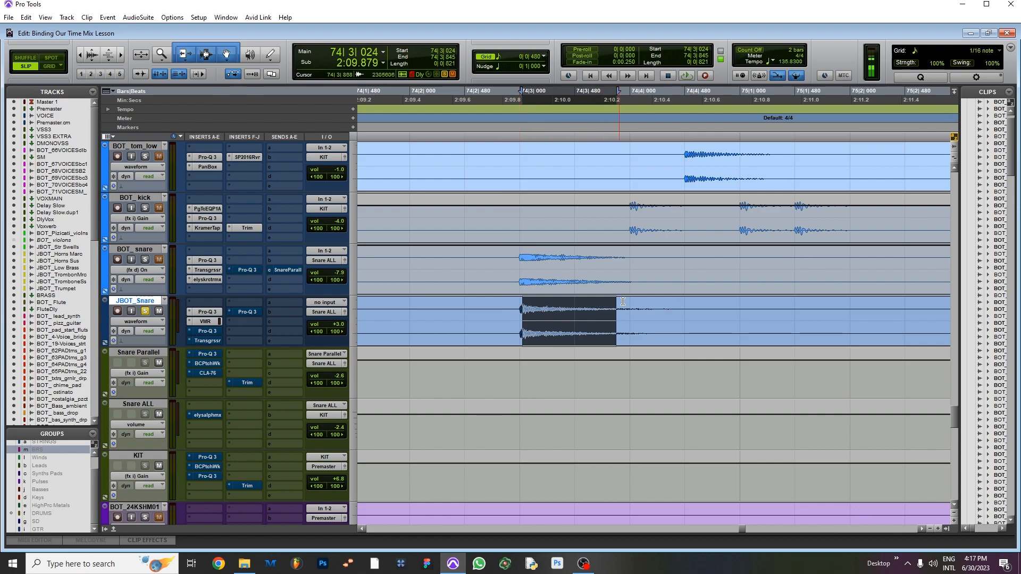
pyautogui.click(470, 97)
pyautogui.press('space')
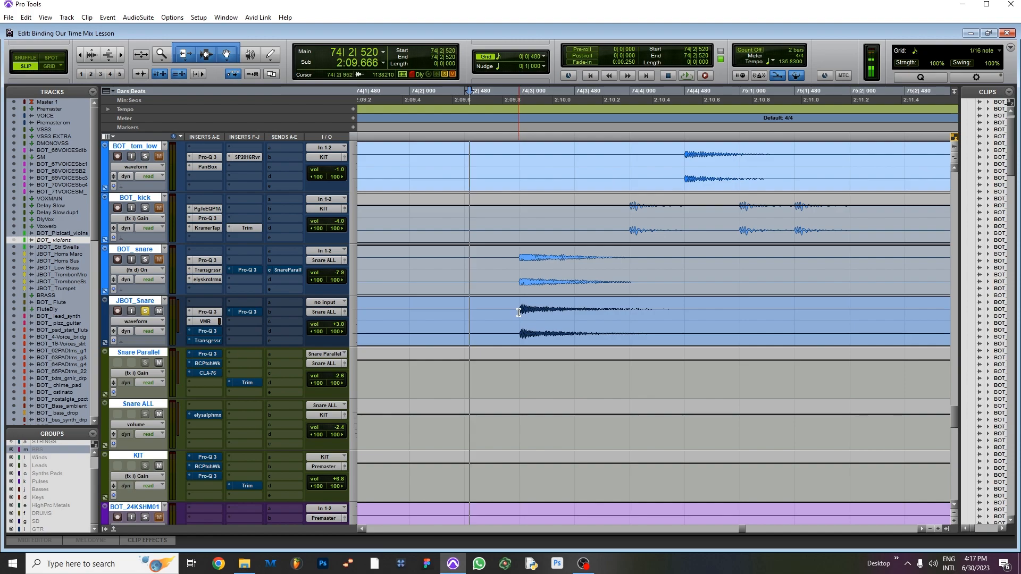
pyautogui.moveTo(520, 313); pyautogui.dragTo(524, 316)
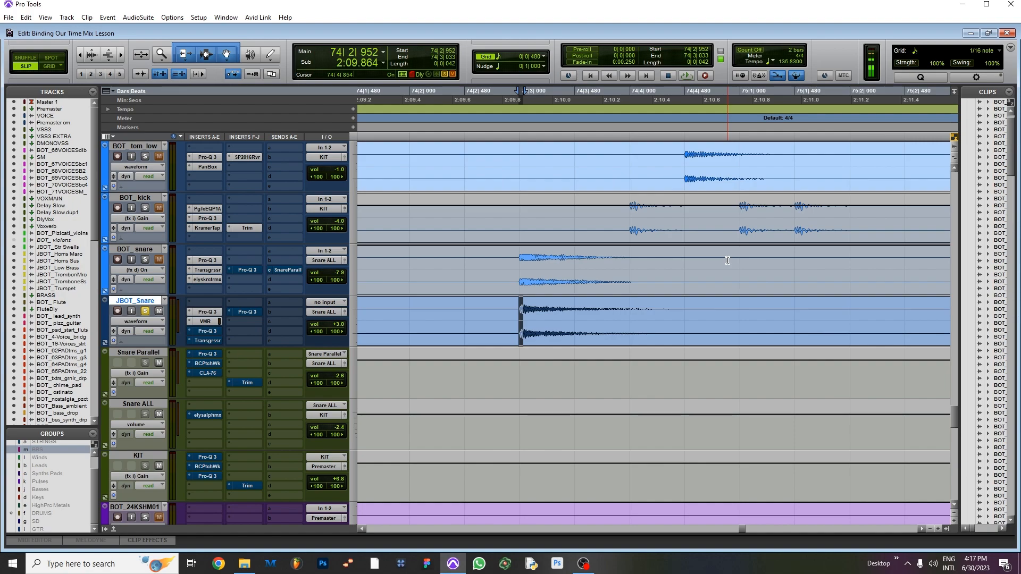
pyautogui.moveTo(555, 314); pyautogui.dragTo(755, 315)
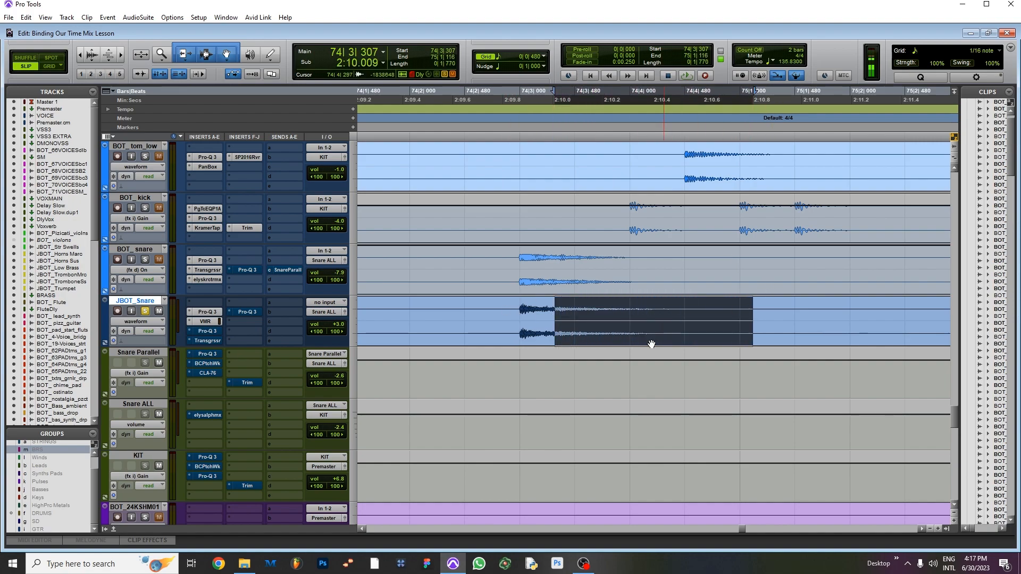
# - Place the playback start at 74|3|001, at the first snare hit in bar 74
pyautogui.press('r')
pyautogui.press('r')
pyautogui.click(626, 93)
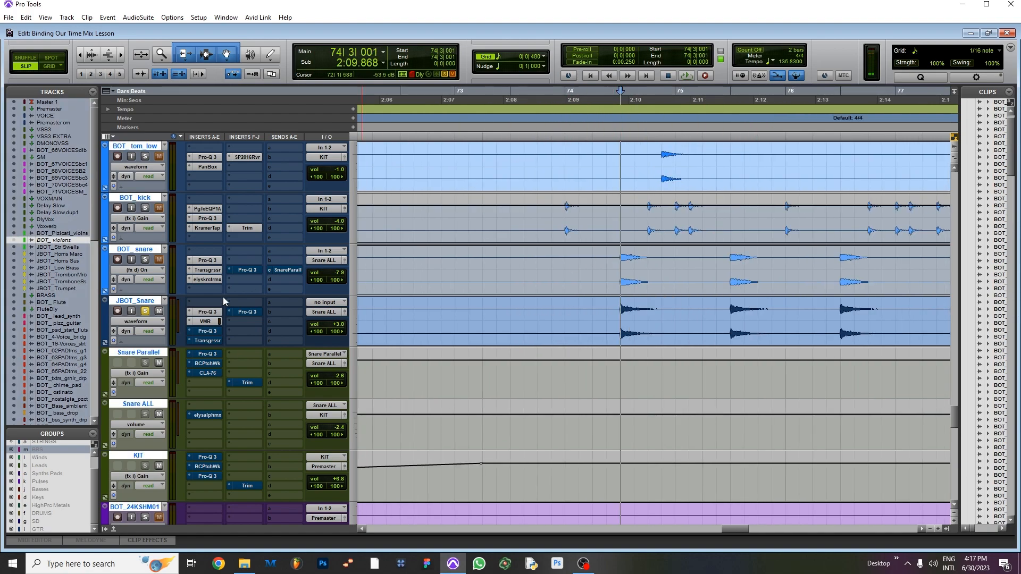
# - Activate the second Pro-Q 3 in the JBOT_Snare chain, view its curve, and audition the track from 74|2|701
pyautogui.click(213, 332)
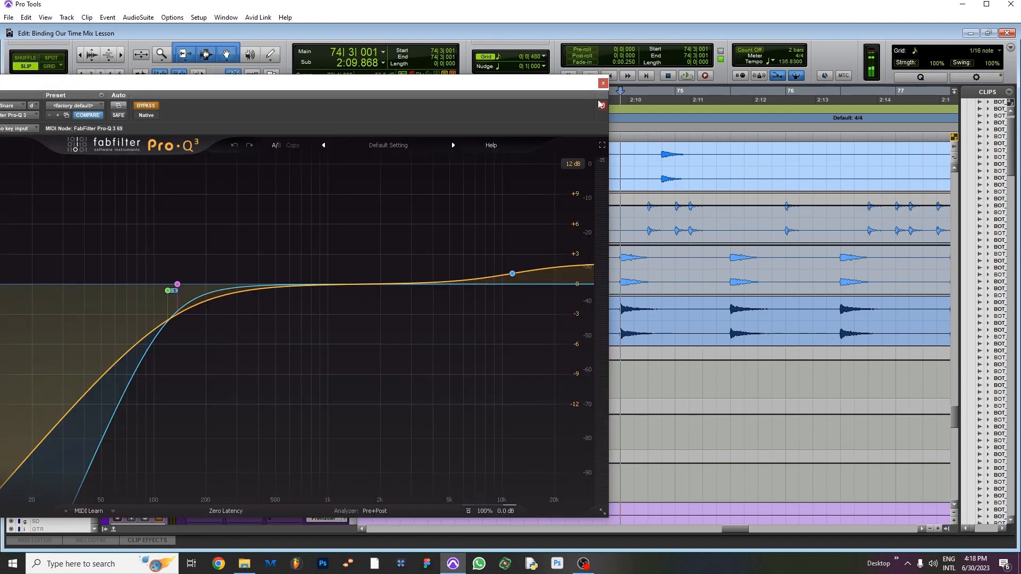
pyautogui.click(604, 84)
pyautogui.click(205, 332)
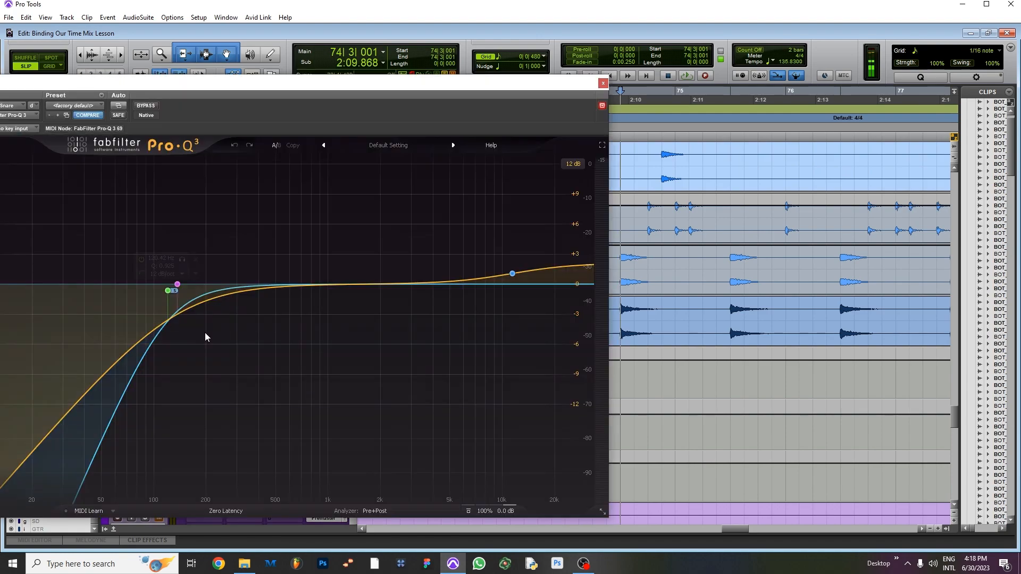
pyautogui.moveTo(307, 114); pyautogui.dragTo(470, 102)
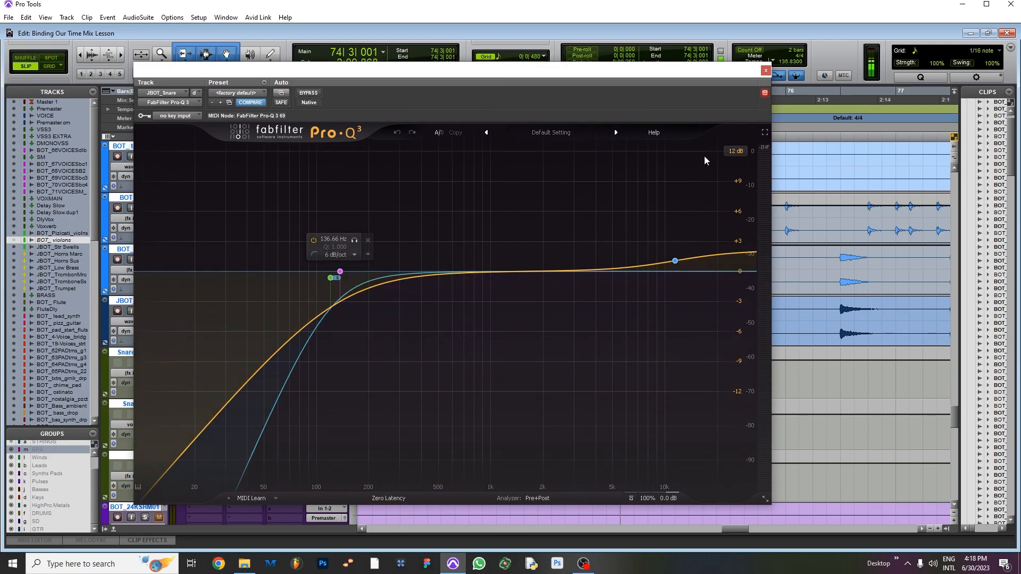
pyautogui.click(765, 72)
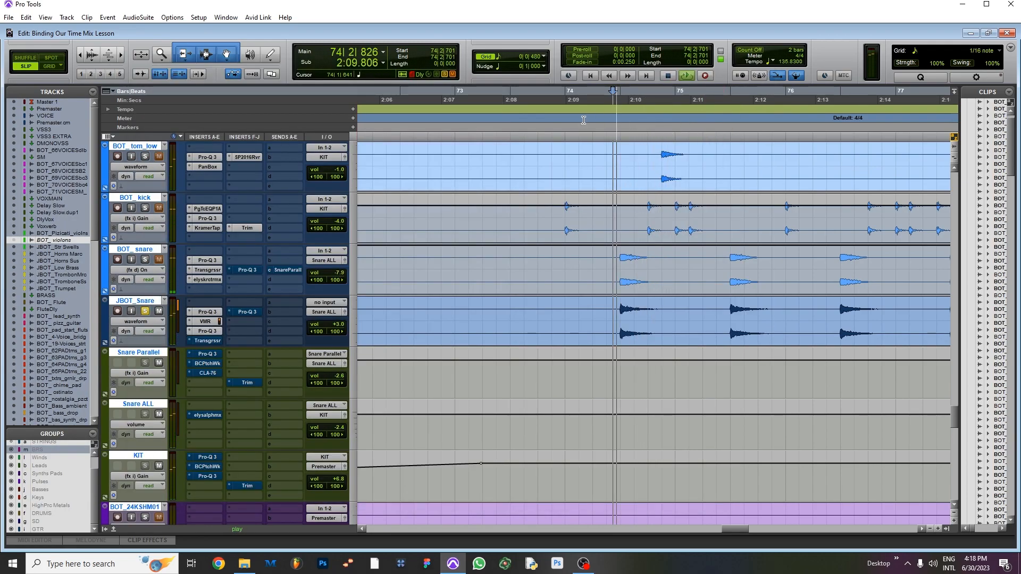
pyautogui.press('space')
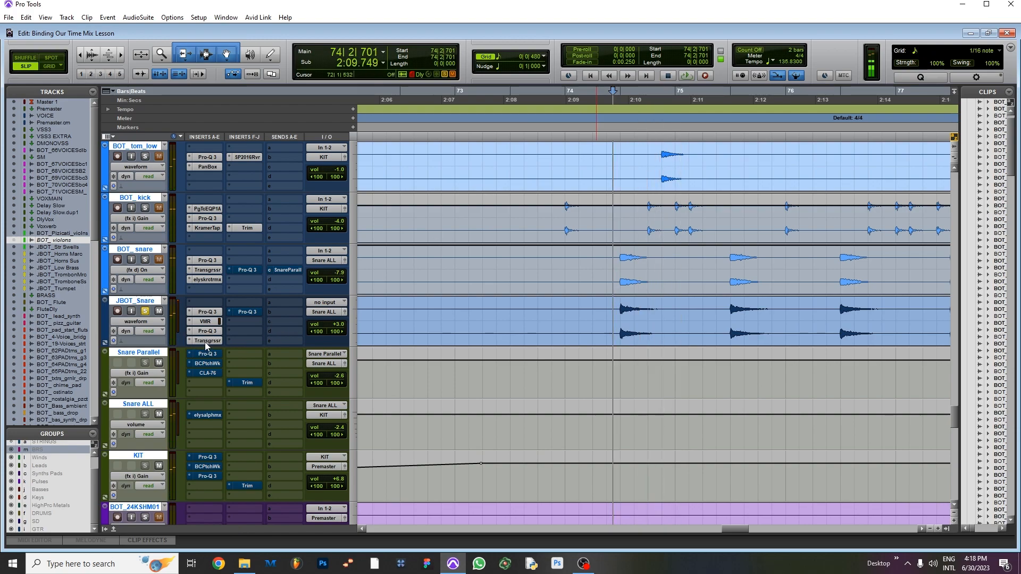
# - Activate Transgressor on JBOT_Snare, audition the first hits from 74|2|497 with its controls in view, and close its window
pyautogui.click(207, 340)
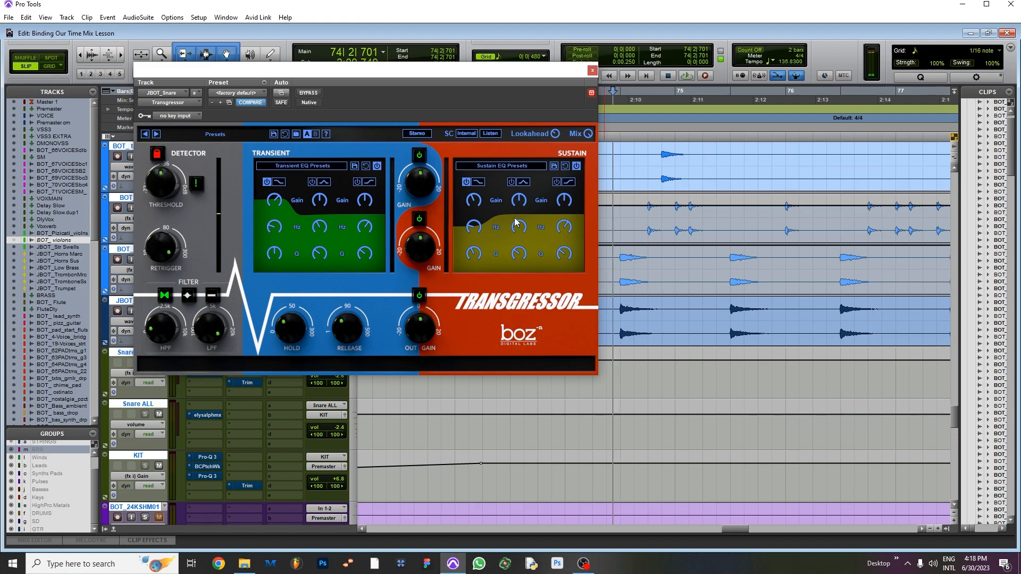
pyautogui.click(626, 99)
pyautogui.click(606, 98)
pyautogui.press('space')
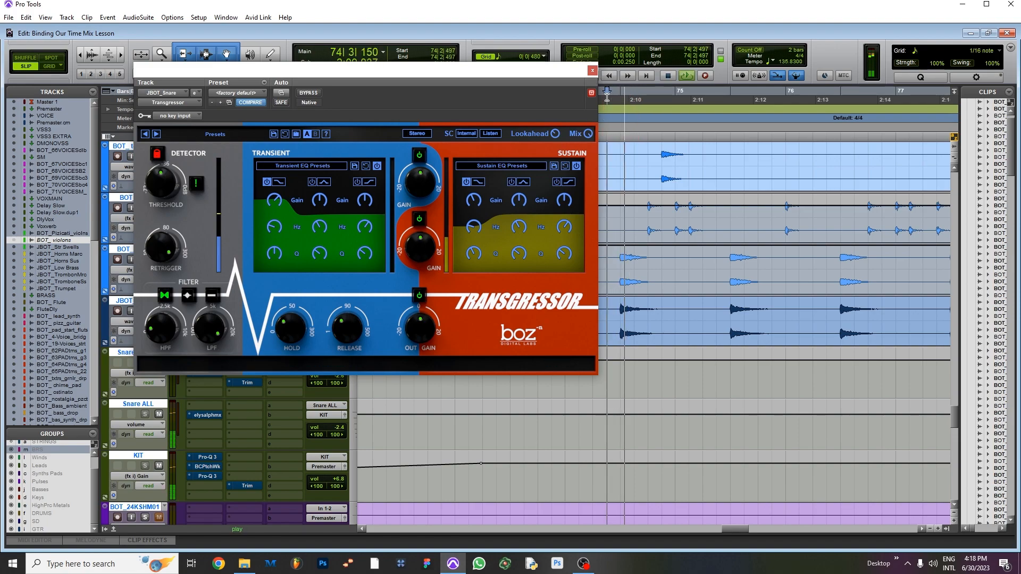
pyautogui.press('space')
pyautogui.press('space')
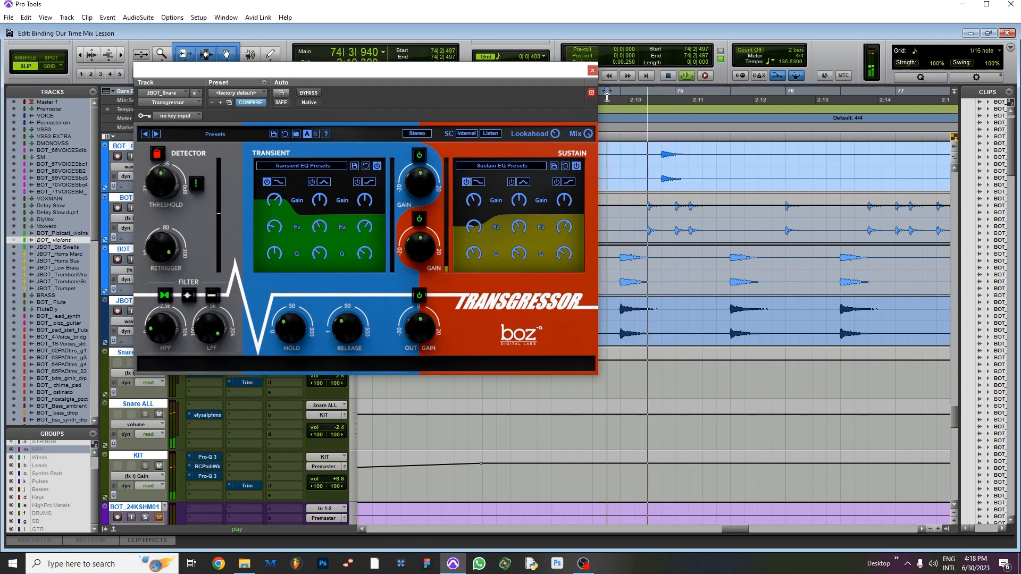
pyautogui.press('space')
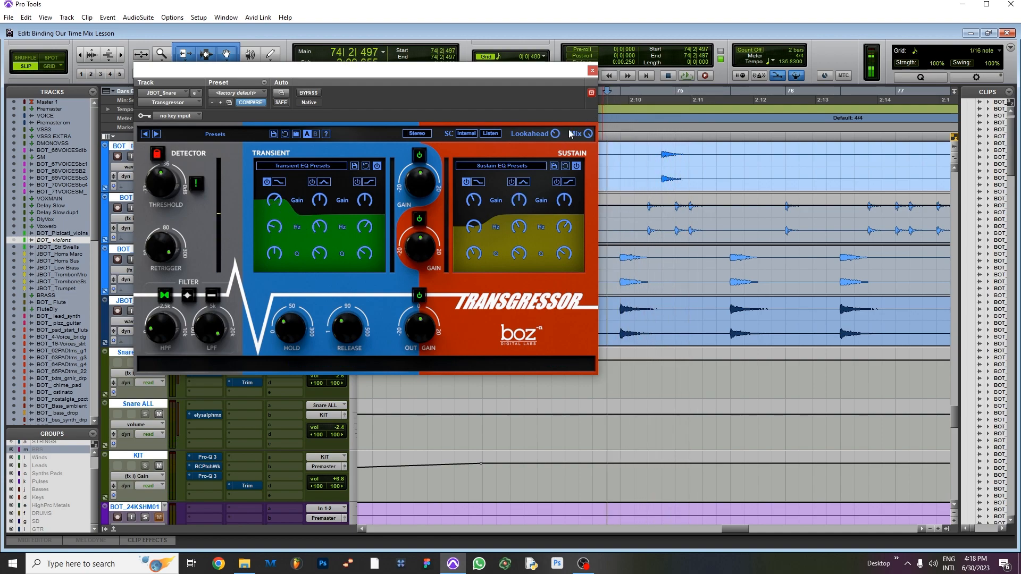
pyautogui.click(591, 70)
# - Activate the last Pro-Q 3 in the JBOT_Snare chain, auditioning from 74|2|071 before and after it is engaged
pyautogui.click(594, 98)
pyautogui.press('space')
pyautogui.press('space')
pyautogui.click(244, 312)
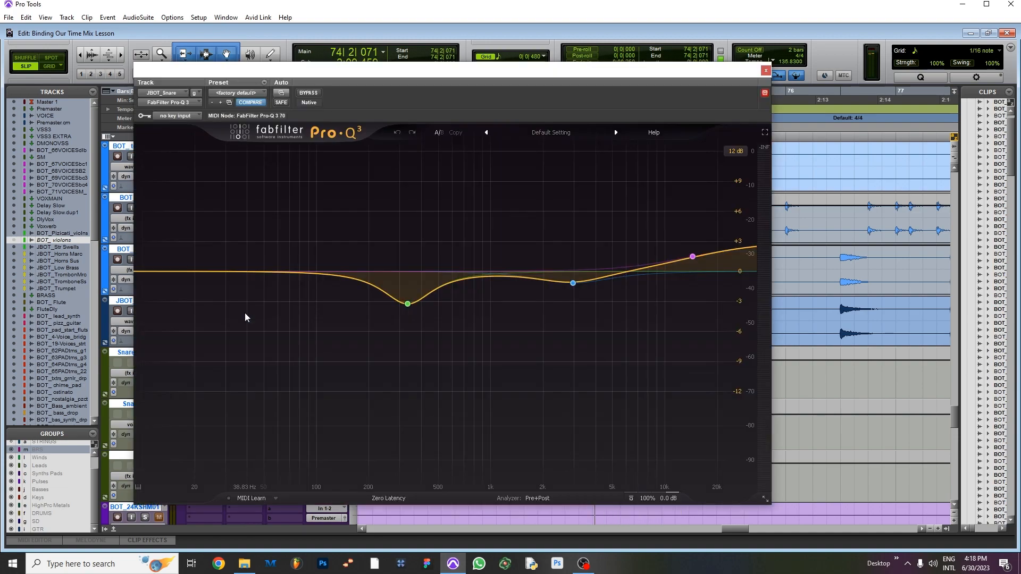
pyautogui.click(766, 70)
pyautogui.press('space')
pyautogui.press('space')
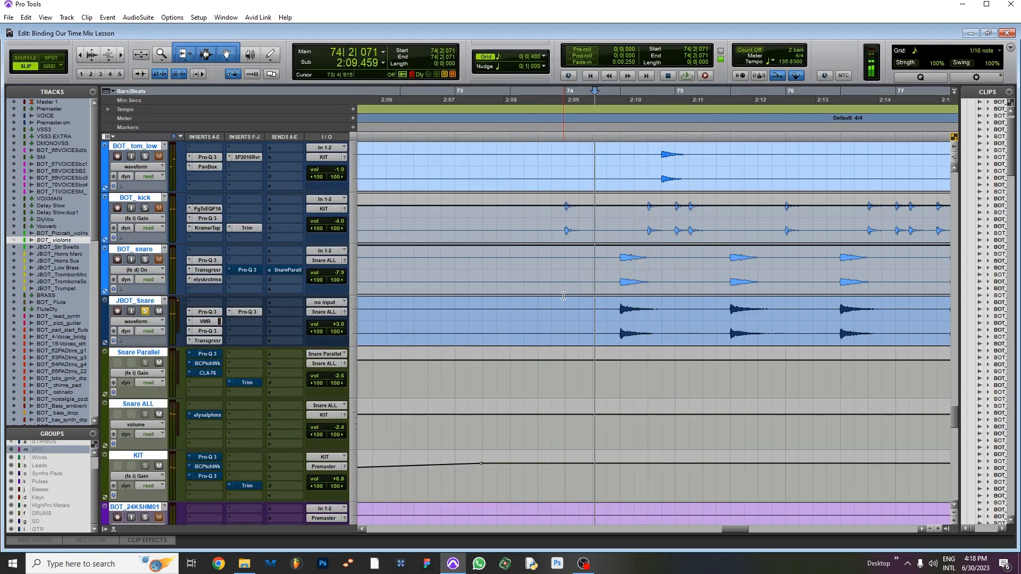
# - Solo BOT_snare on its own from 74|2|571, add JBOT_Snare to the solo, and audition both snares together
pyautogui.press('r')
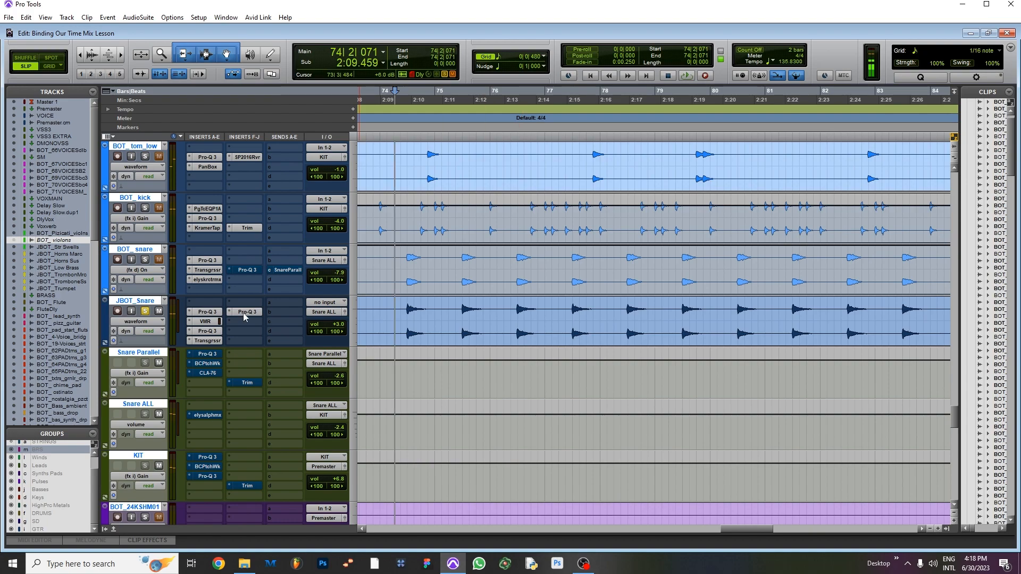
pyautogui.click(146, 260)
pyautogui.click(401, 98)
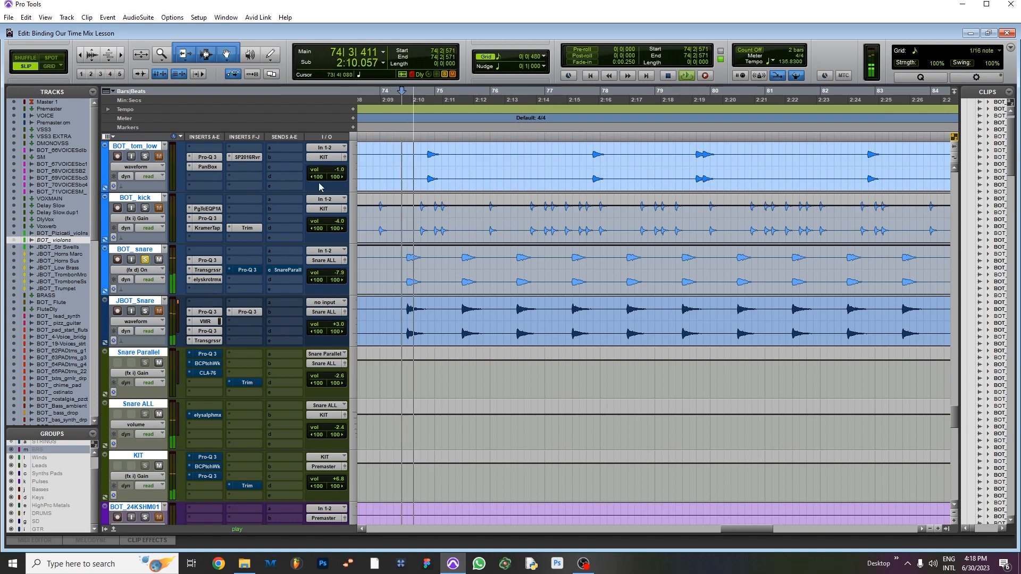
pyautogui.click(145, 311)
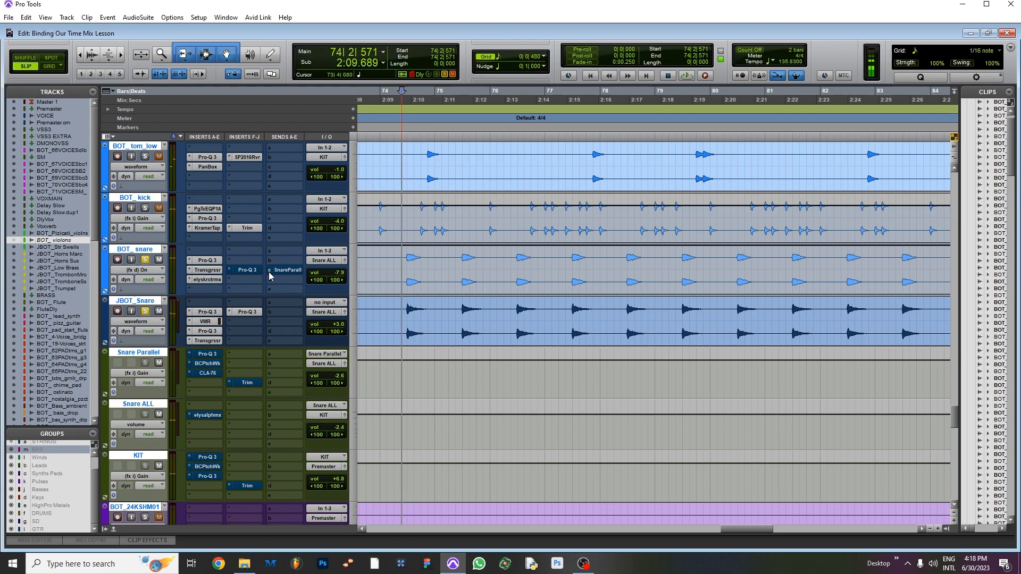
pyautogui.press('space')
pyautogui.press('space')
# - Activate the BOT_snare send to Snare Parallel and that track's plug-ins, and view its Pro-Q 3 curve
pyautogui.click(290, 270)
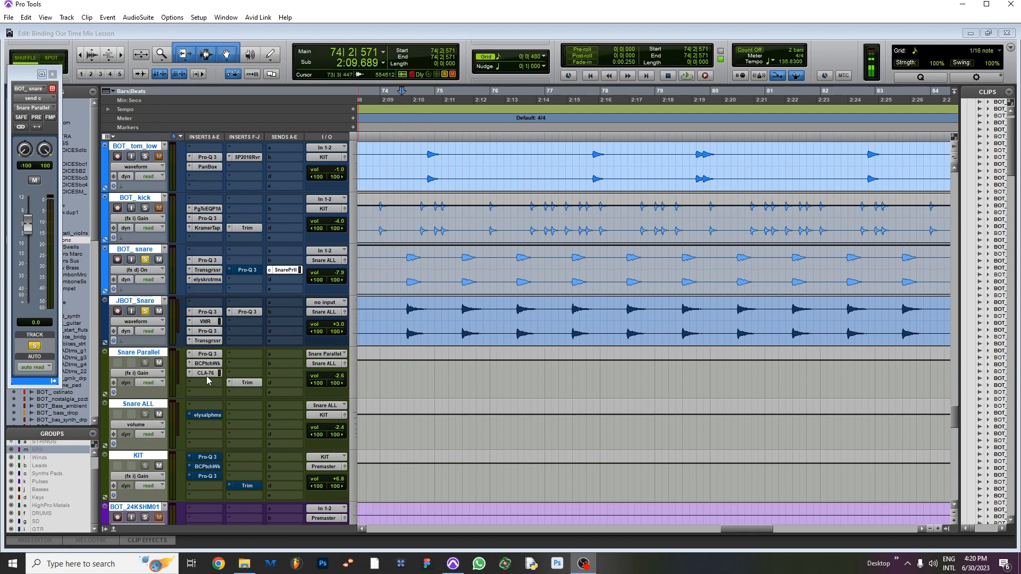
pyautogui.click(210, 356)
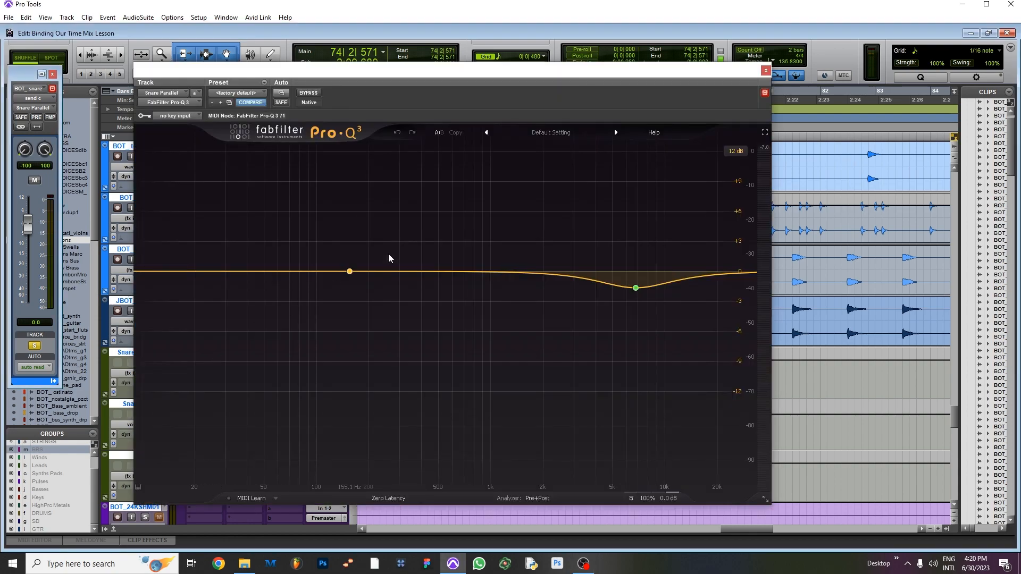
pyautogui.click(766, 69)
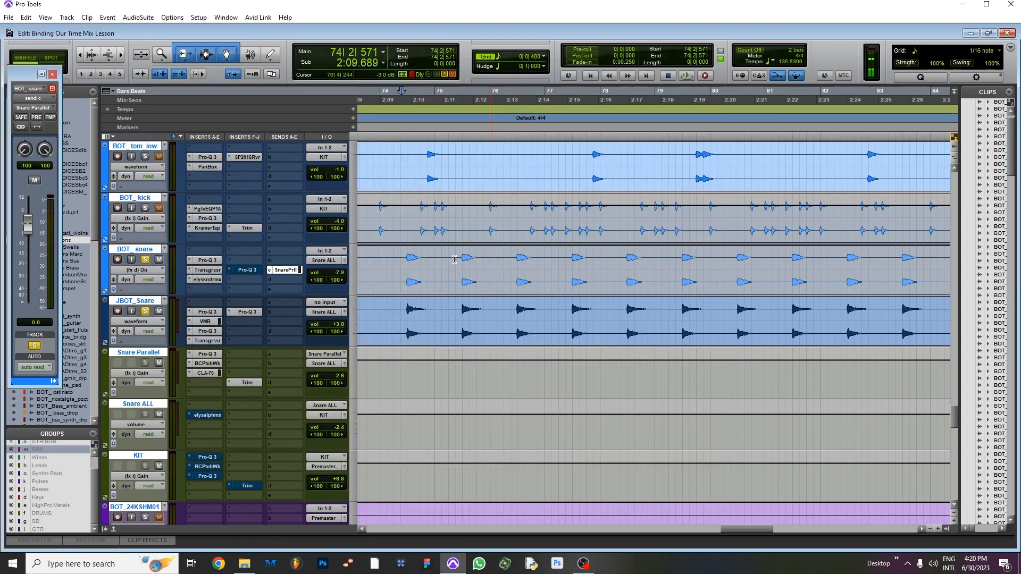
# - Examine the Lexicon LXP Plate reverb settings inside Blue Cat's PatchWork on Snare Parallel, and close both windows
pyautogui.click(205, 365)
pyautogui.click(335, 171)
pyautogui.click(327, 176)
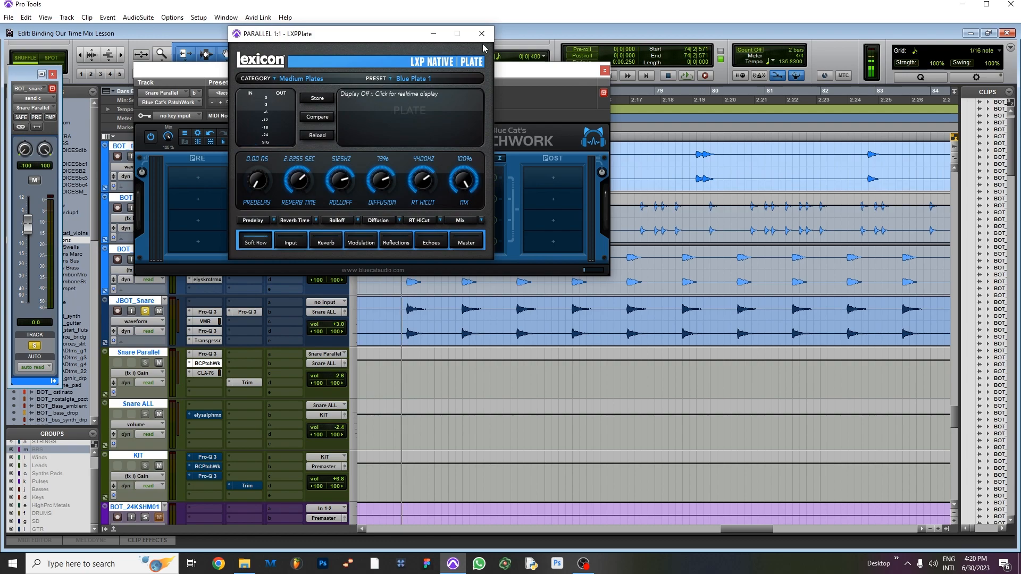
pyautogui.click(482, 34)
pyautogui.click(604, 70)
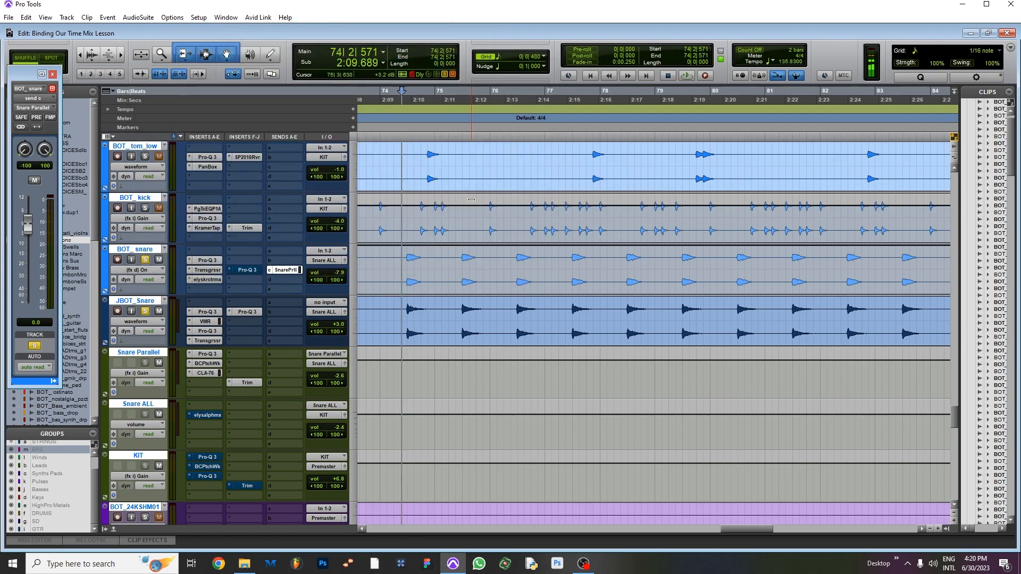
# - Compare the snares from 74|2|497 with the BOT_snare send to Snare Parallel on, muted, and on again
pyautogui.click(402, 100)
pyautogui.press('space')
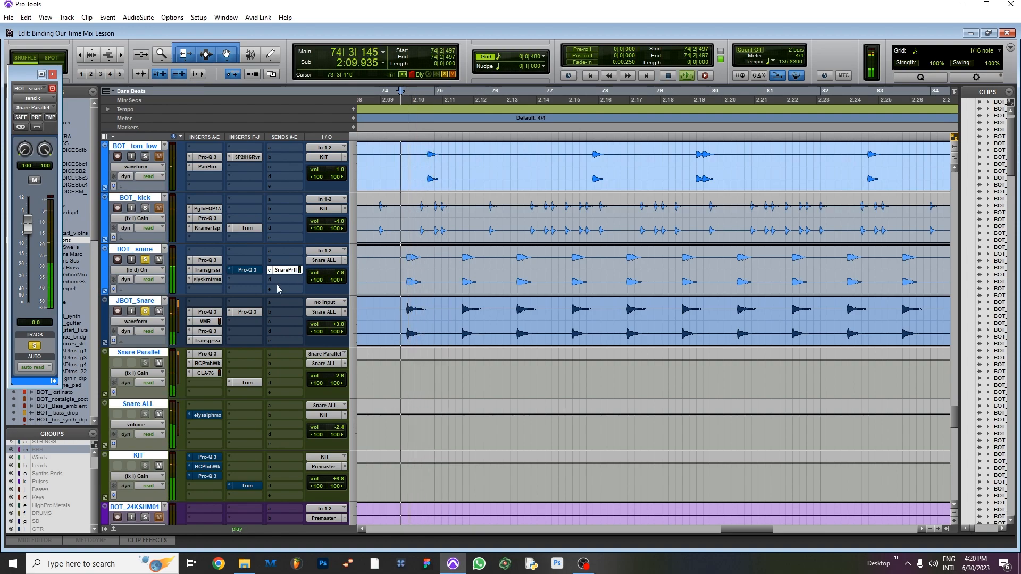
pyautogui.press('space')
pyautogui.keyDown('ctrl'); pyautogui.keyDown('super'); pyautogui.click(286, 271); pyautogui.keyUp('super'); pyautogui.keyUp('ctrl')
pyautogui.press('space')
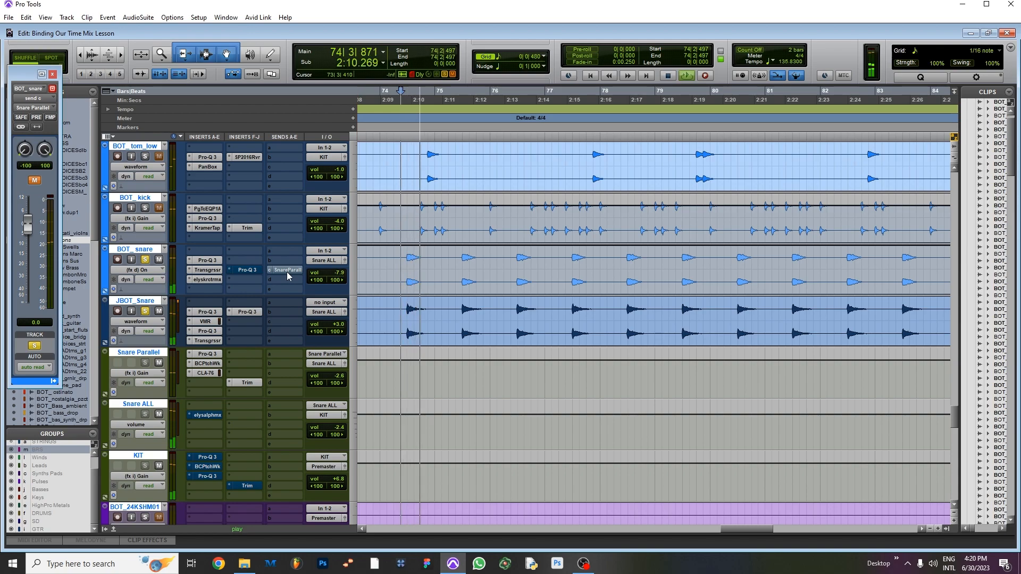
pyautogui.press('space')
pyautogui.keyDown('ctrl'); pyautogui.keyDown('super'); pyautogui.click(287, 270); pyautogui.keyUp('super'); pyautogui.keyUp('ctrl')
pyautogui.press('space')
pyautogui.press('space')
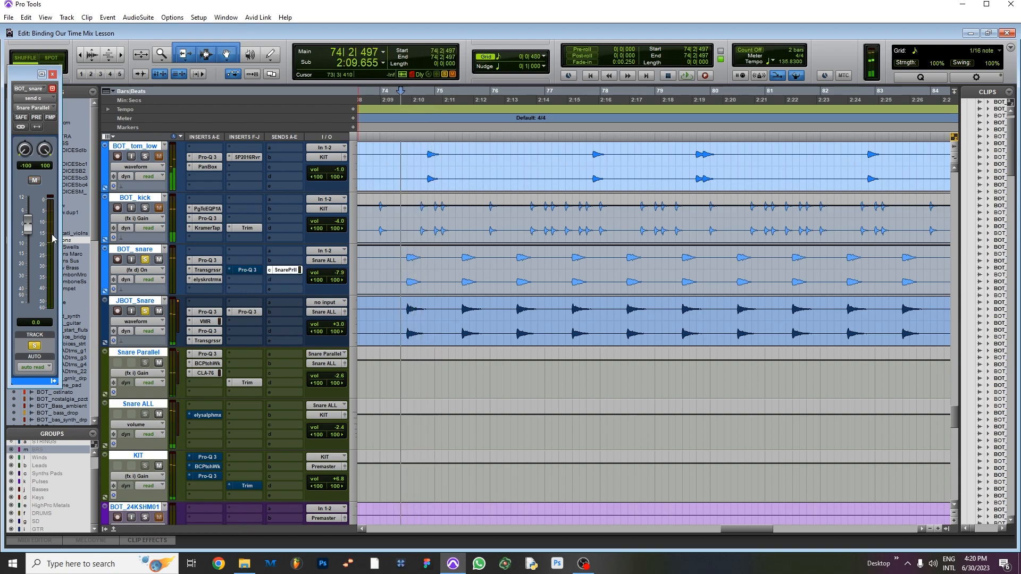
# - Boost the BOT_snare send to Snare Parallel to +12.0 dB and audition the exaggerated parallel effect
pyautogui.moveTo(27, 227); pyautogui.dragTo(28, 198)
pyautogui.press('space')
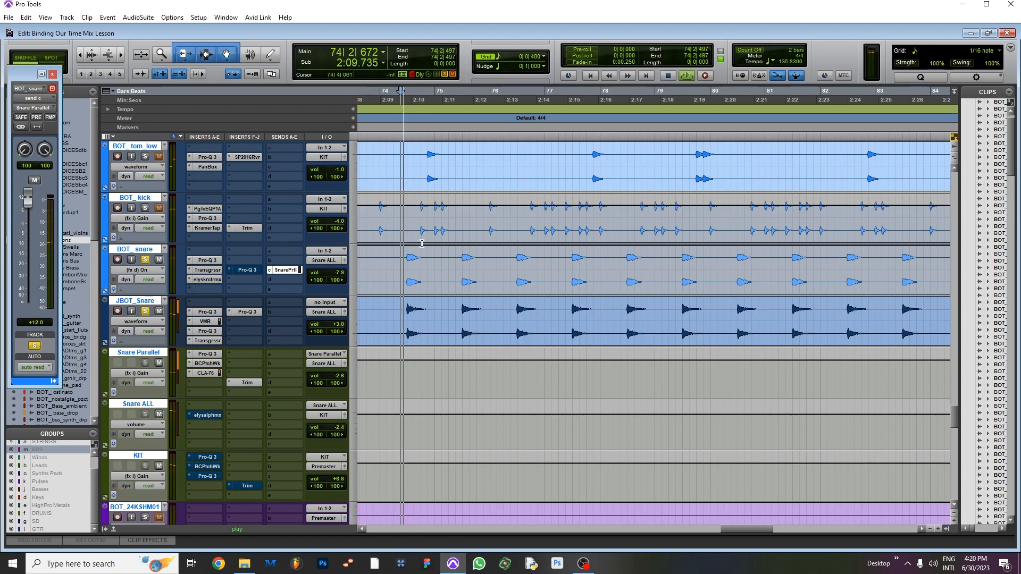
pyautogui.press('space')
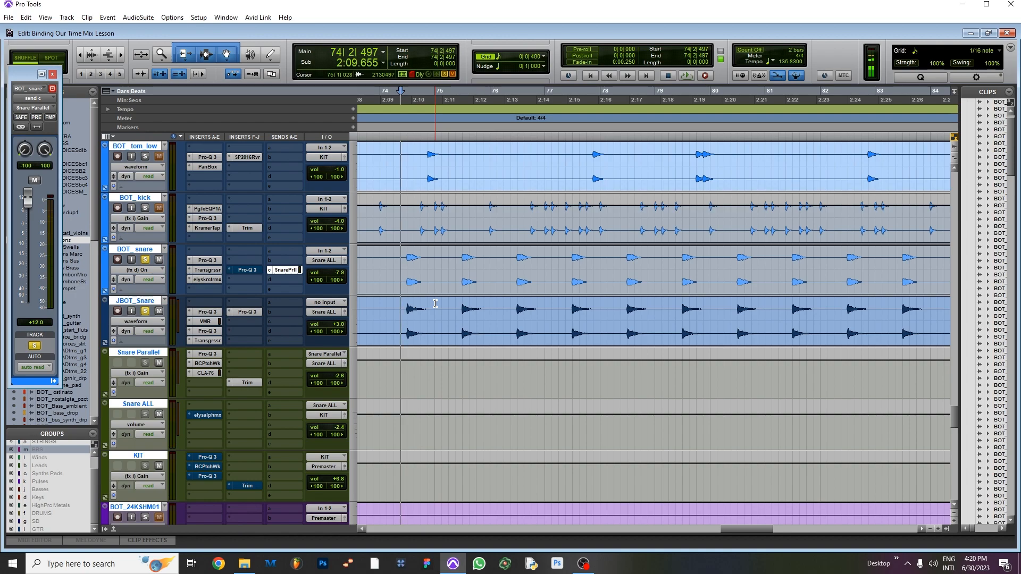
pyautogui.press('space')
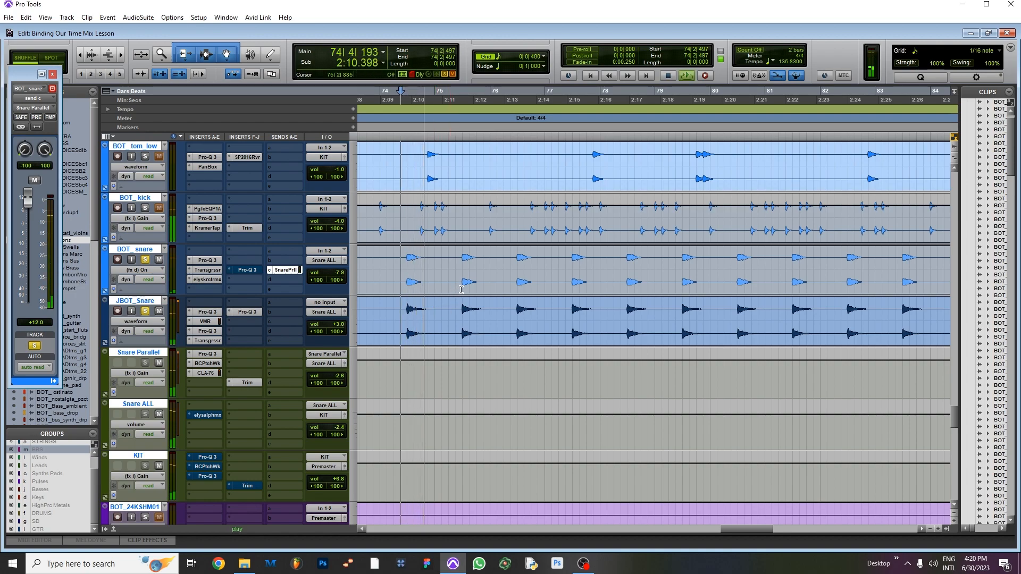
pyautogui.press('space')
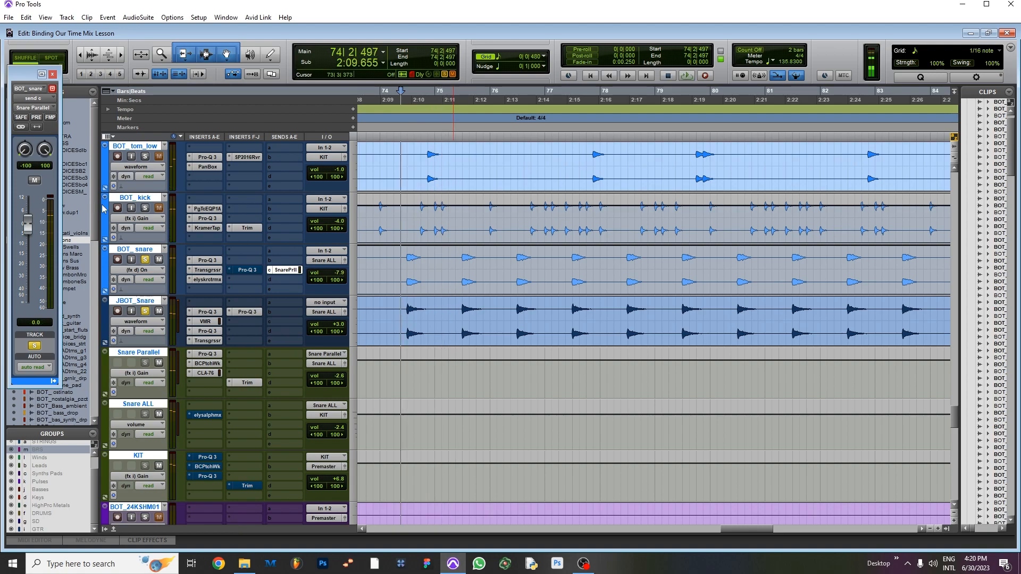
# - Highlight the first JBOT_Snare hit and its tail in bar 74, and place the playback start at 74|2|534
pyautogui.moveTo(401, 311); pyautogui.dragTo(446, 317)
pyautogui.click(405, 315)
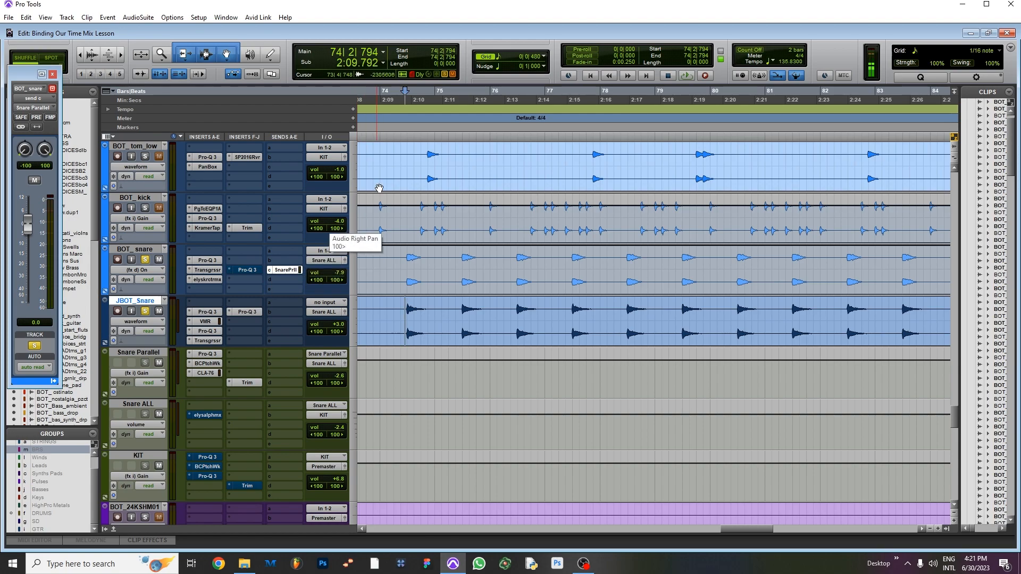
pyautogui.click(402, 101)
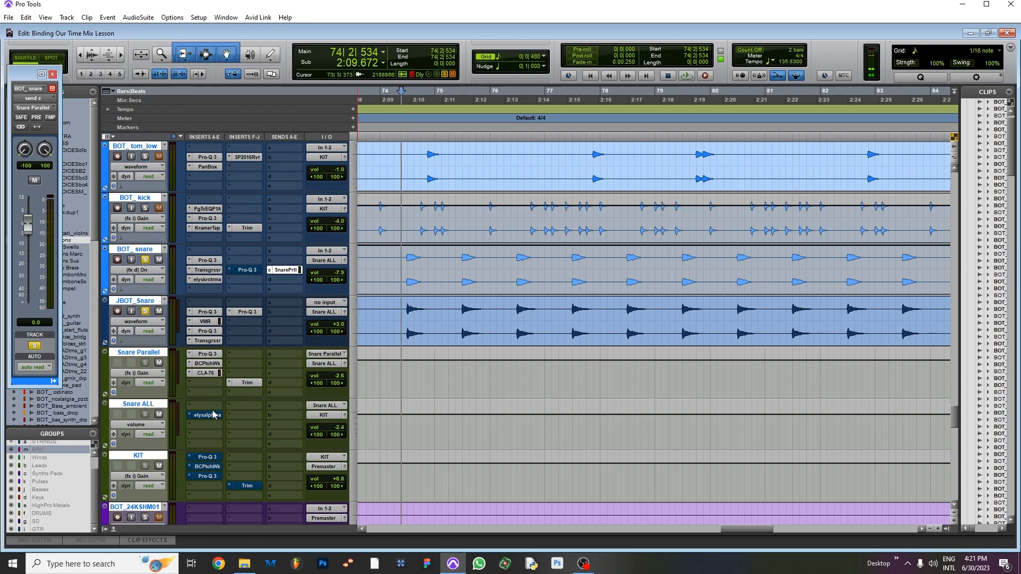
# - Watch the CLA-76 compressor on Snare Parallel while the snares play from 74|2|534, and close its window
pyautogui.click(211, 374)
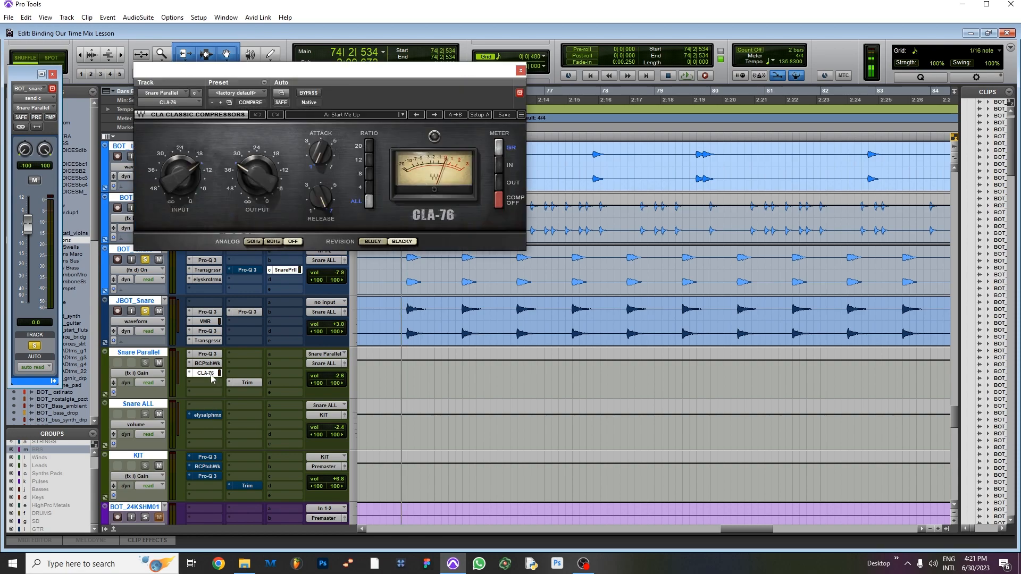
pyautogui.press('space')
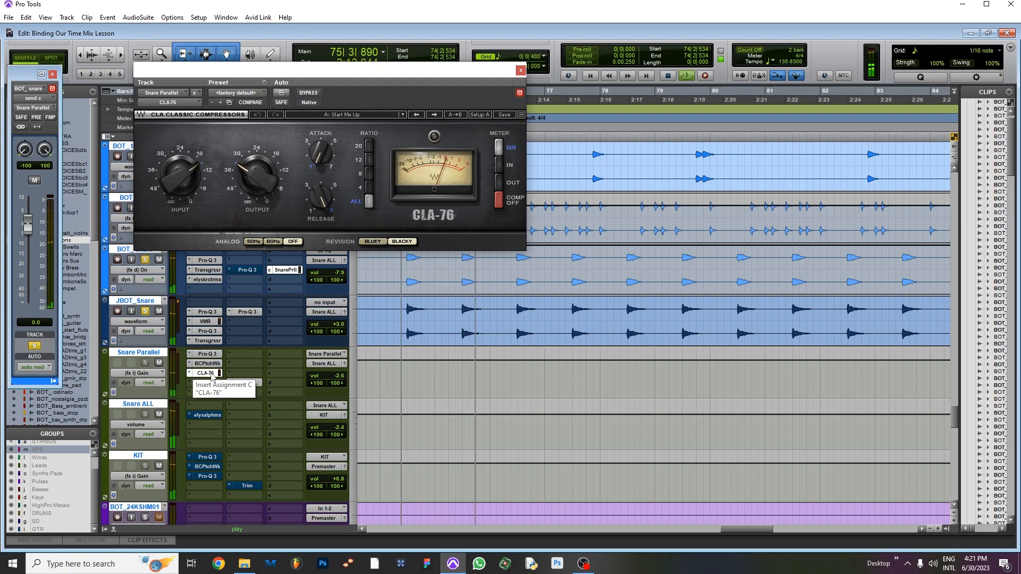
pyautogui.press('space')
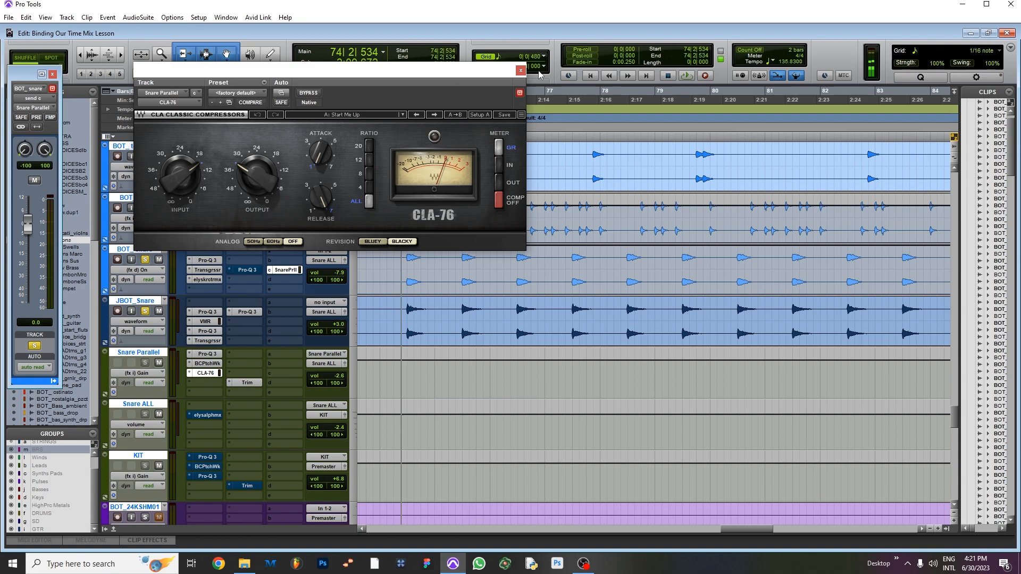
pyautogui.click(520, 71)
# - Highlight the space after the first JBOT_Snare hit from 74|3|909, and review the CLA-76 settings on Snare Parallel
pyautogui.press('t')
pyautogui.moveTo(692, 320); pyautogui.dragTo(719, 311)
pyautogui.press('r')
pyautogui.press('r')
pyautogui.press('r')
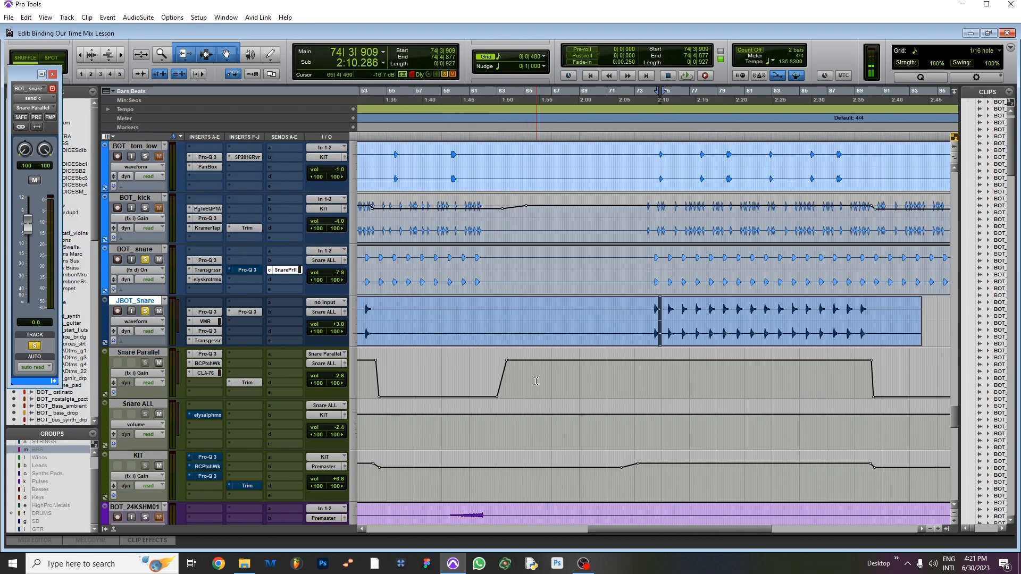
pyautogui.press('t')
pyautogui.press('t')
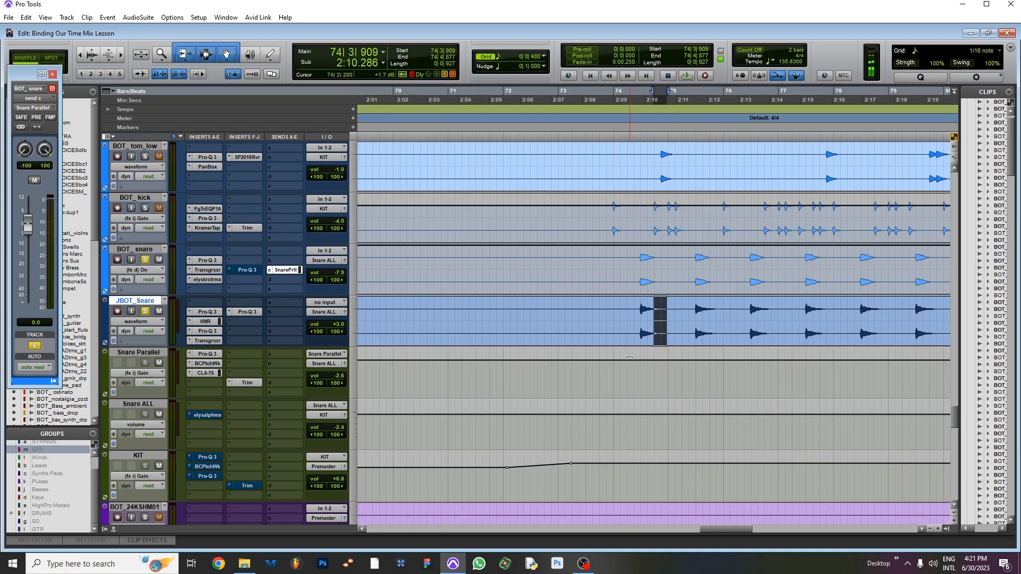
pyautogui.click(207, 374)
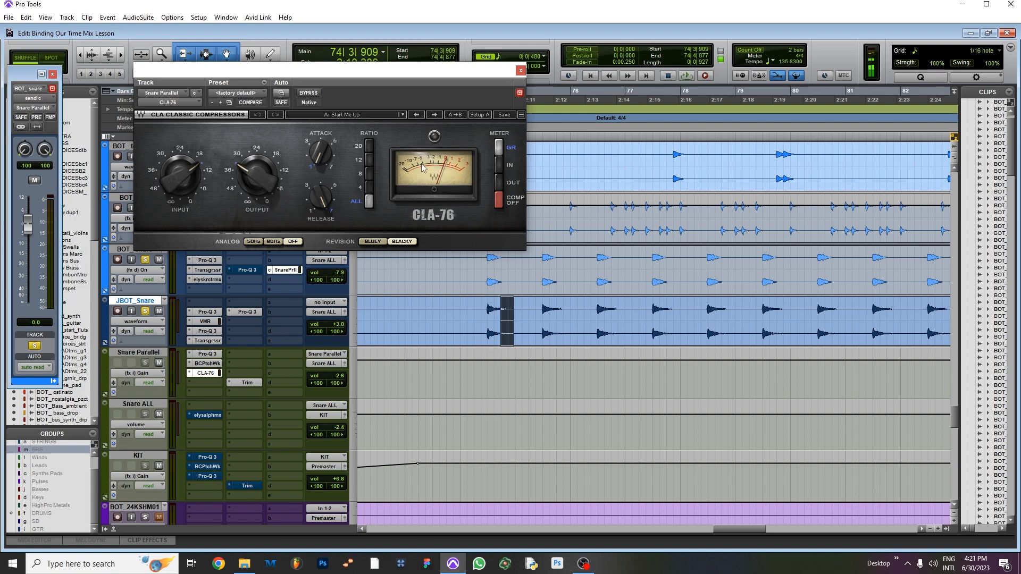
pyautogui.click(520, 70)
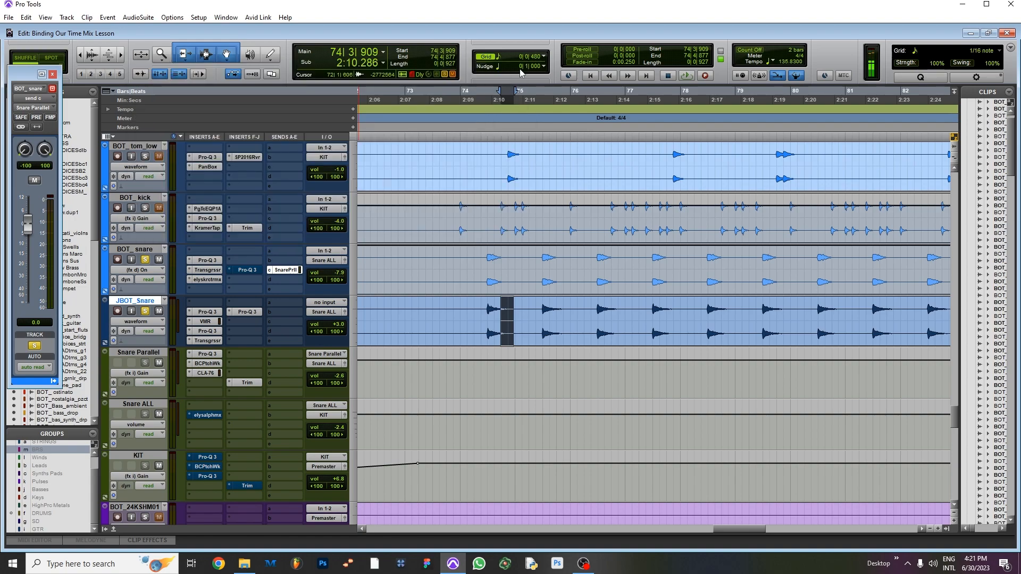
# - Place the playback start at 74|3|390 and examine the snare clips and Snare Parallel automation across the whole song
pyautogui.click(493, 91)
pyautogui.press('r')
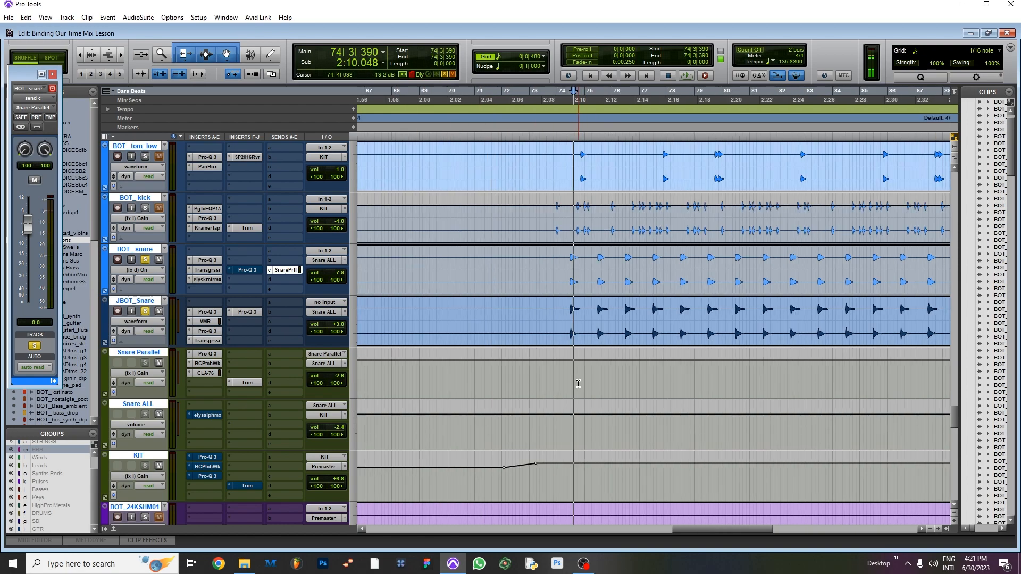
pyautogui.press('r')
pyautogui.press('r')
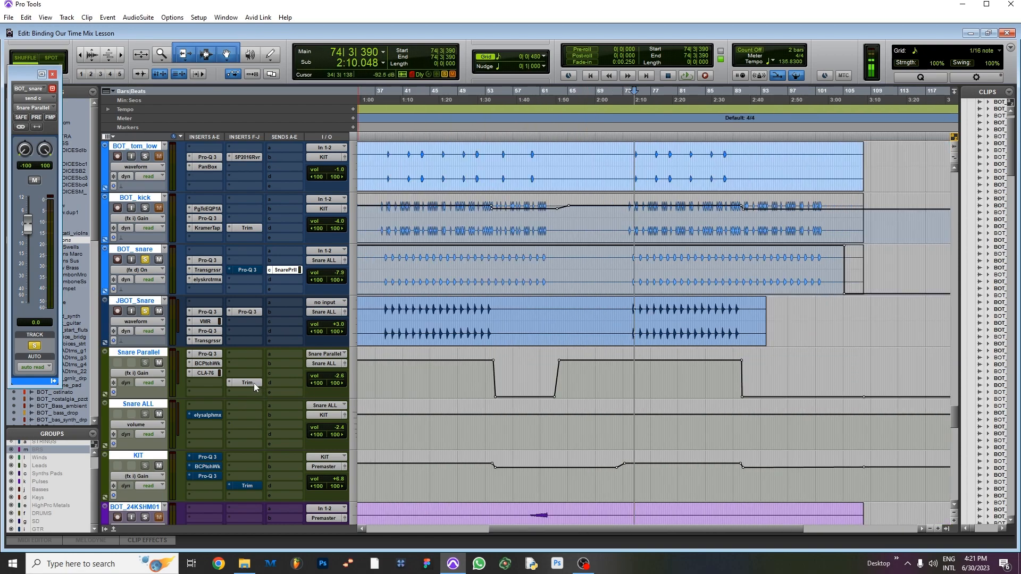
pyautogui.press('r')
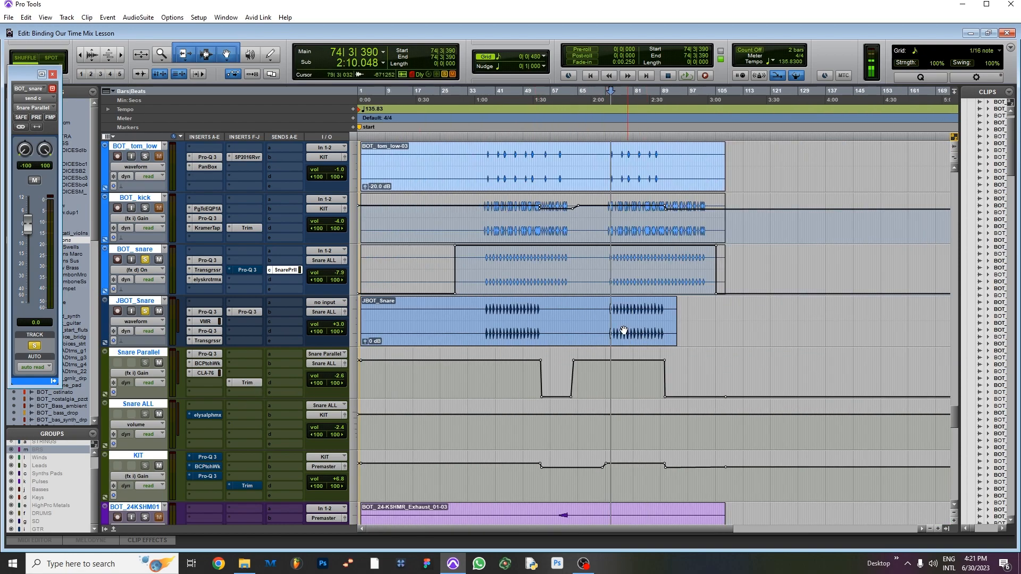
pyautogui.press('t')
pyautogui.press('t')
pyautogui.press('t')
pyautogui.press('t')
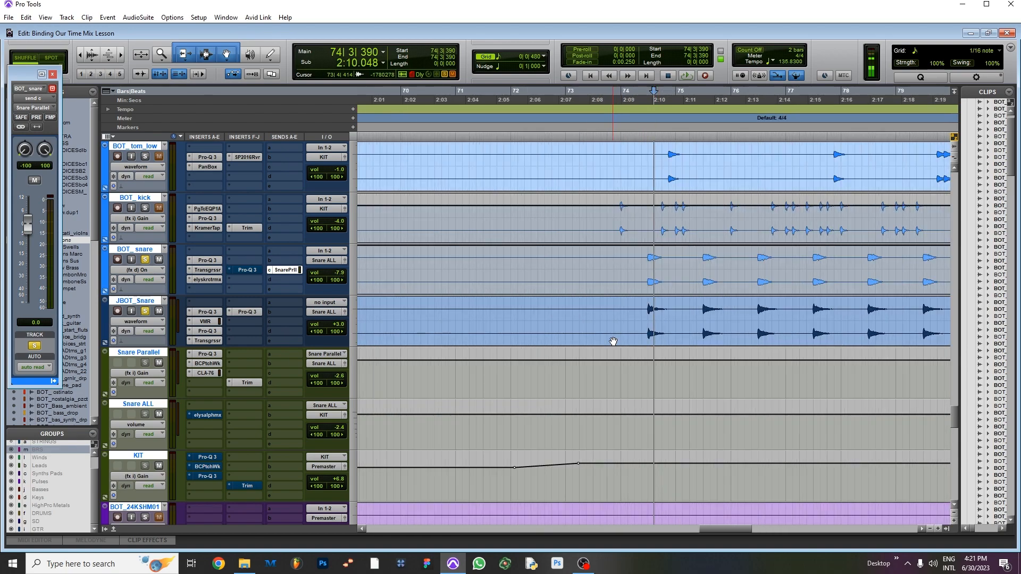
pyautogui.hscroll(3, 613, 342)
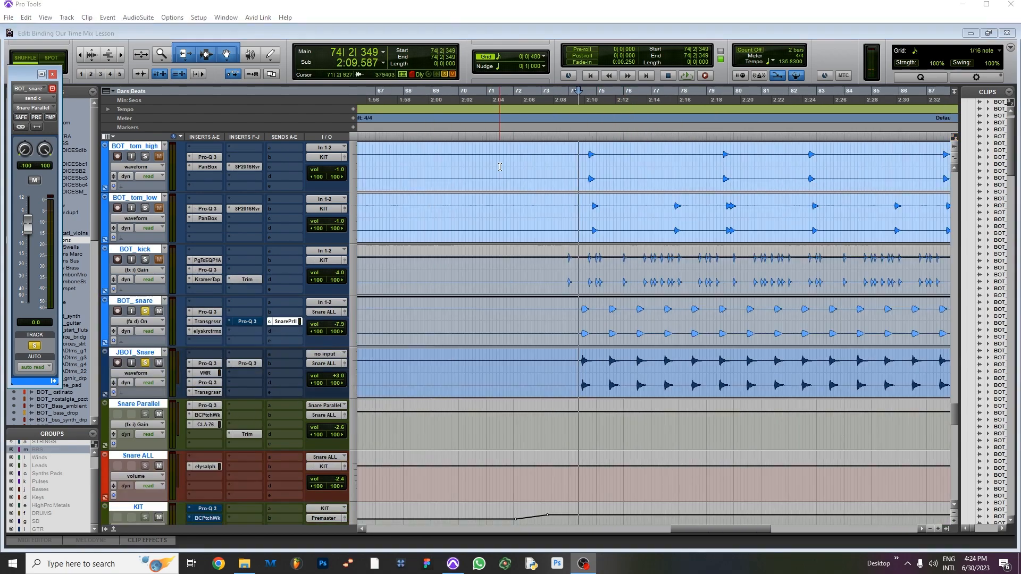
# - Place the playback start at 74|2|237 and audition BOT_snare and JBOT_Snare separately by soloing each one
pyautogui.scroll(-1, 310, 345)
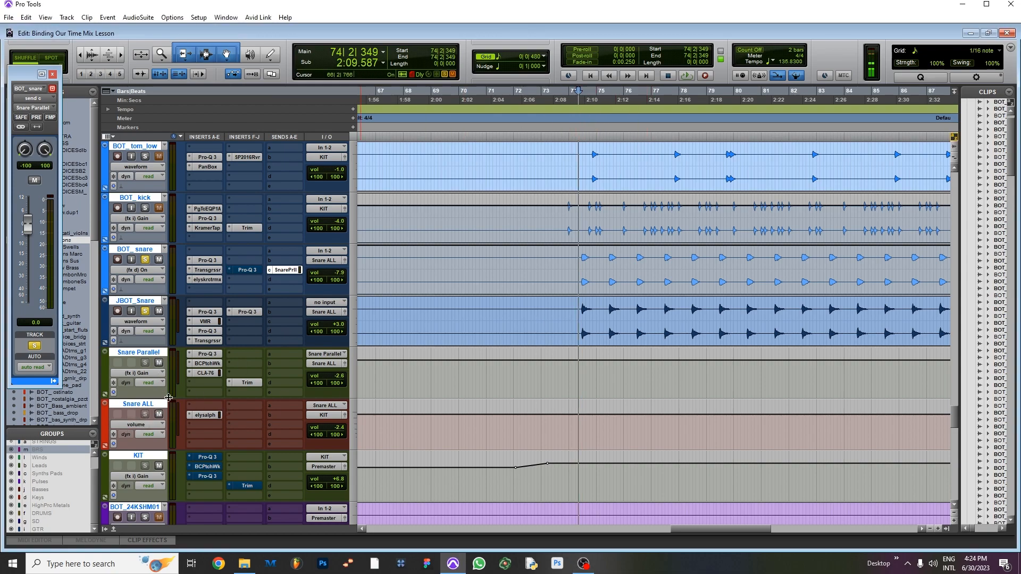
pyautogui.click(576, 100)
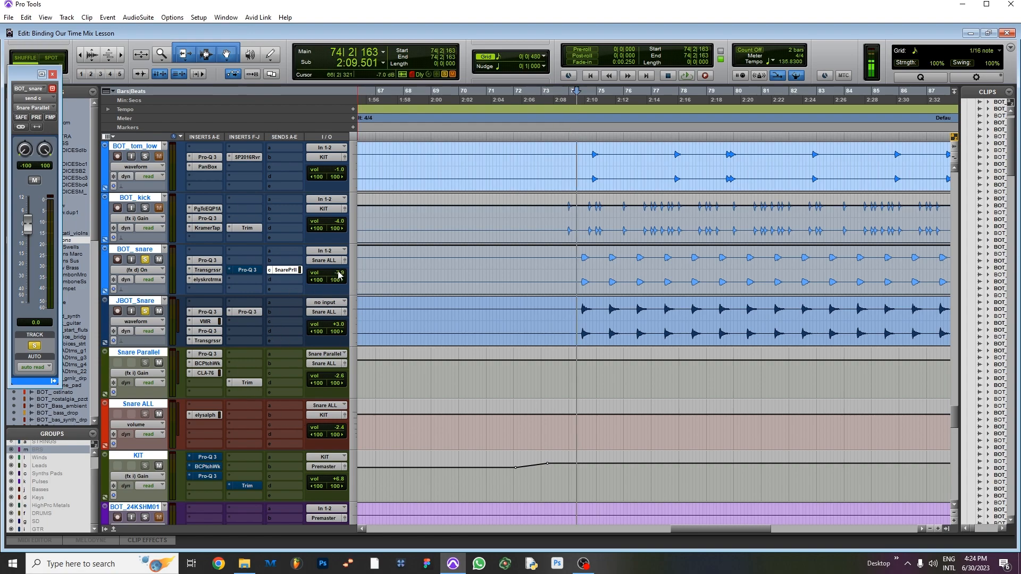
pyautogui.click(591, 100)
pyautogui.click(584, 100)
pyautogui.click(577, 100)
pyautogui.click(145, 311)
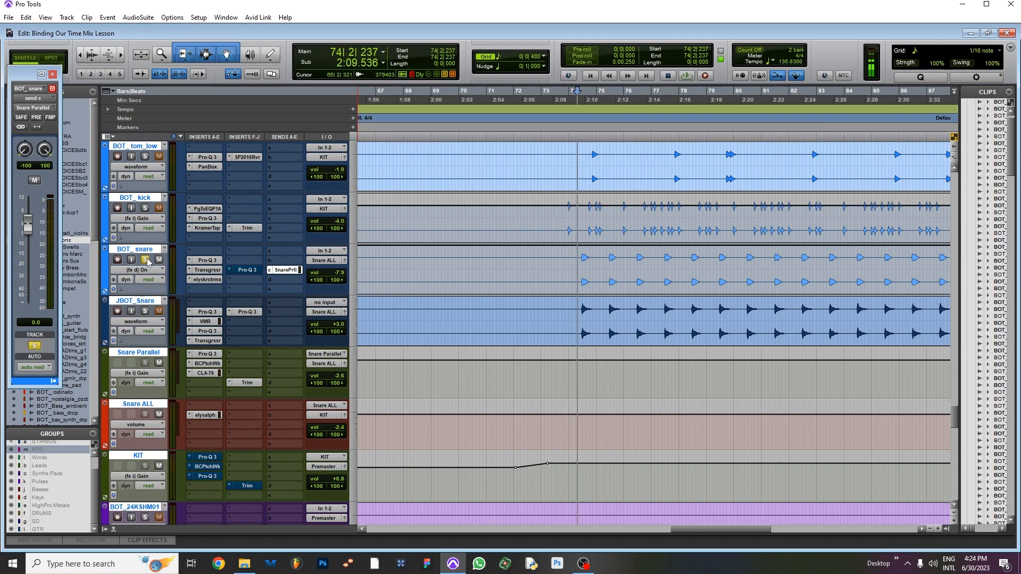
pyautogui.keyDown('ctrl'); pyautogui.click(145, 311); pyautogui.keyUp('ctrl')
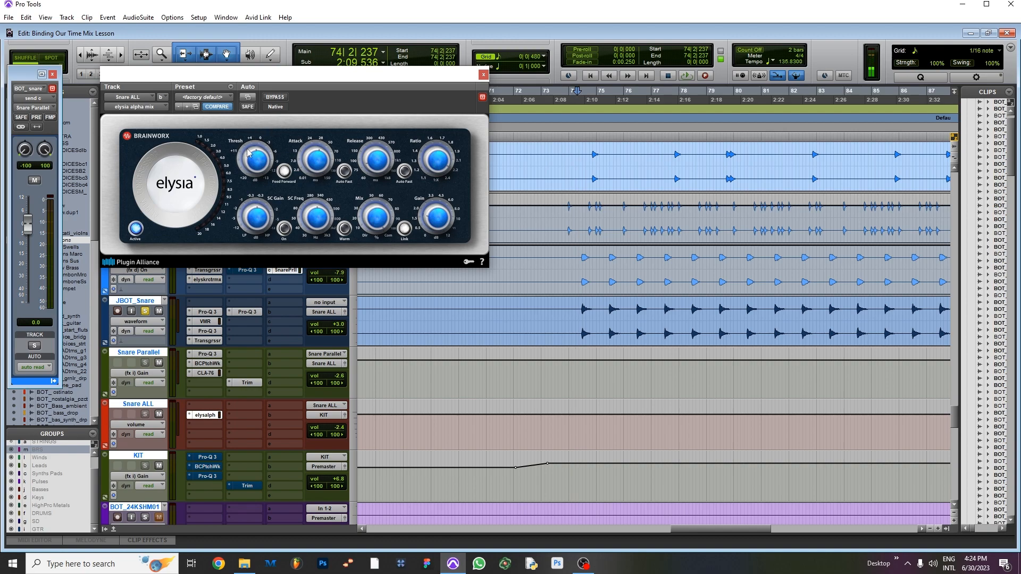
# - Solo all tracks of the DRUMS group and play them from 74|1|307
pyautogui.click(581, 97)
pyautogui.click(580, 100)
pyautogui.click(571, 98)
pyautogui.scroll(1, 559, 267)
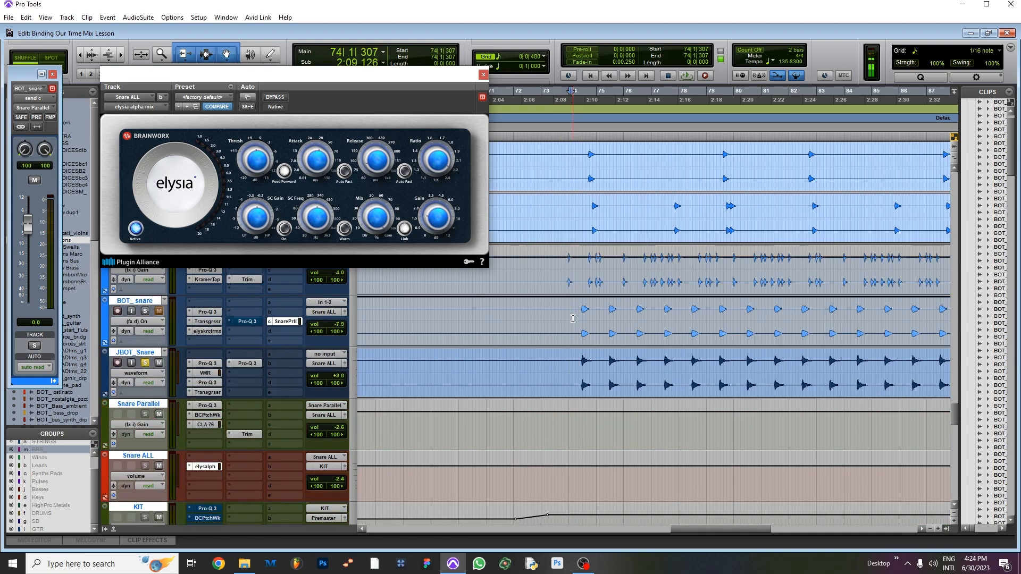
pyautogui.scroll(-3, 546, 314)
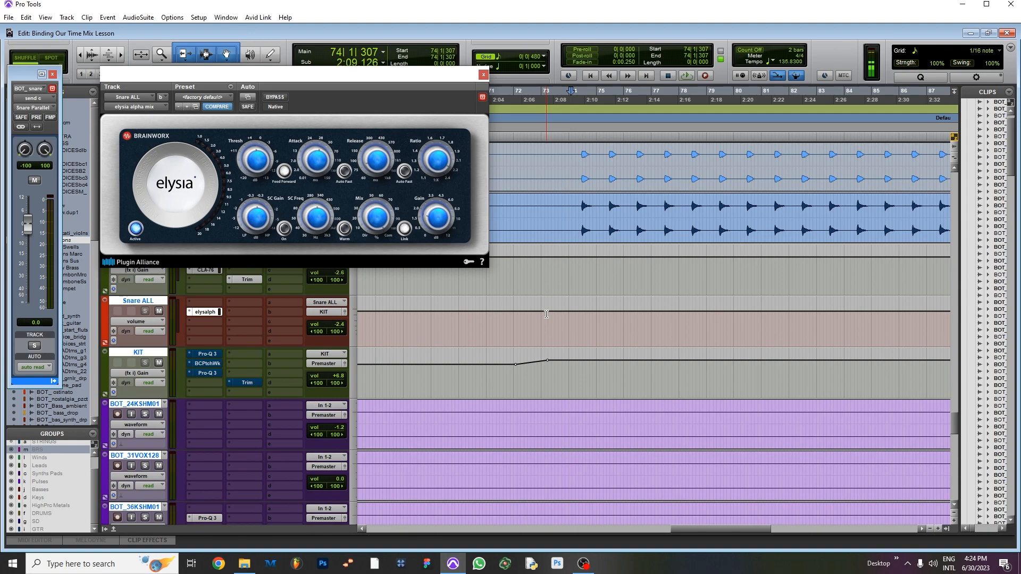
pyautogui.click(11, 513)
pyautogui.hotkey('shift', 's')
pyautogui.press('space')
pyautogui.scroll(2, 390, 290)
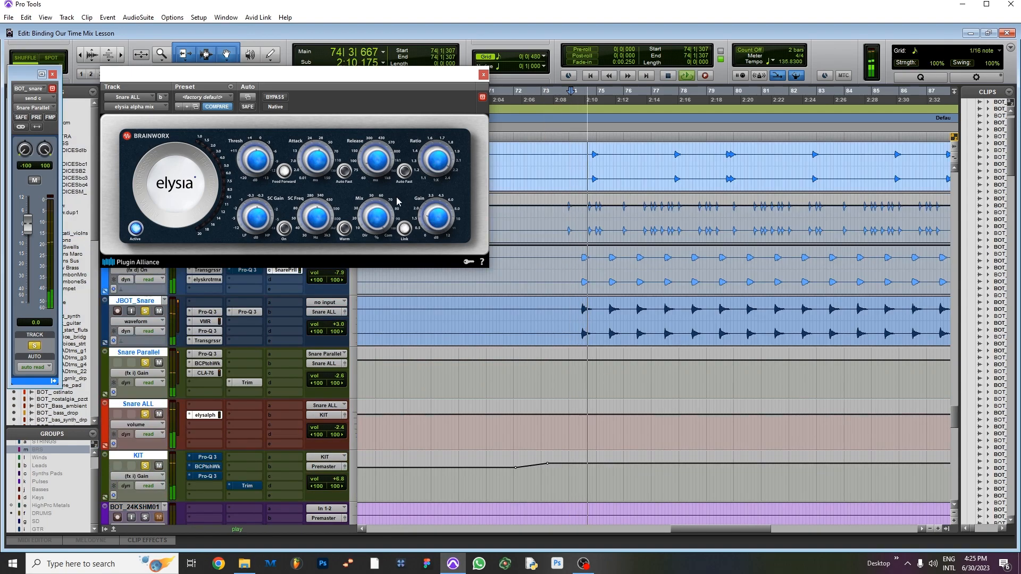
# - Compare extreme thresholds of -13.0 dB and +19.3 dB on the elysia alpha compressor of Snare ALL during playback
pyautogui.moveTo(259, 161); pyautogui.dragTo(268, 128)
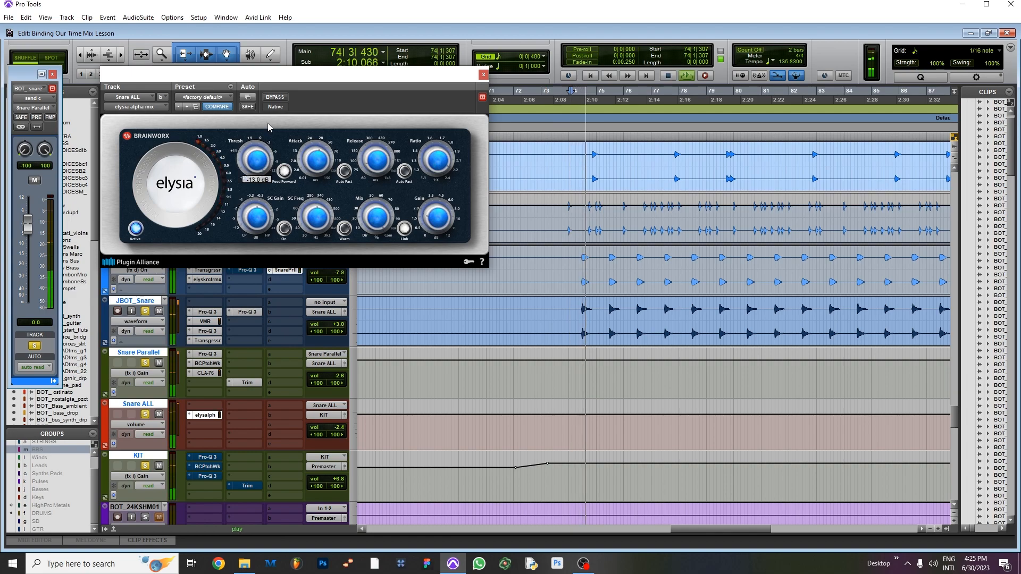
pyautogui.press('space')
pyautogui.press('space')
pyautogui.press('space')
pyautogui.moveTo(258, 147); pyautogui.dragTo(253, 197)
pyautogui.press('space')
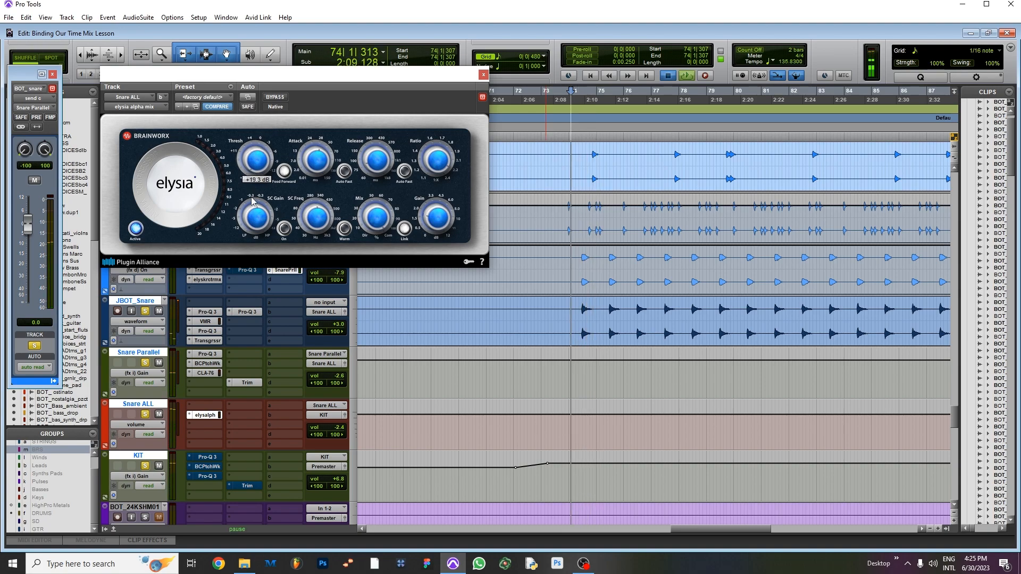
# - Set the threshold of the elysia alpha compressor on Snare ALL to +4.0 dB while the drums play, and close its window
pyautogui.moveTo(253, 200); pyautogui.dragTo(260, 36)
pyautogui.press('space')
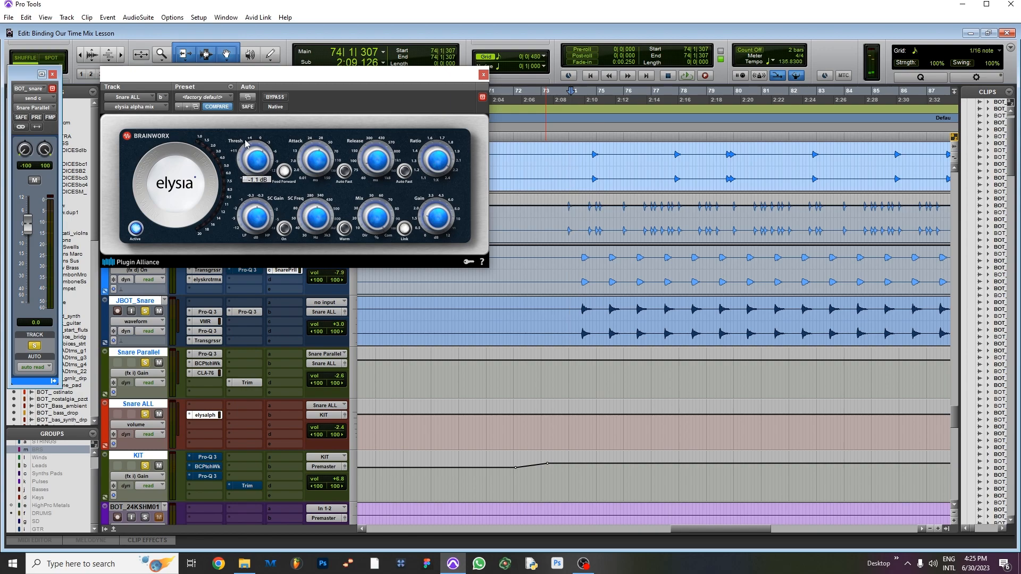
pyautogui.press('space')
pyautogui.moveTo(248, 144); pyautogui.dragTo(236, 149)
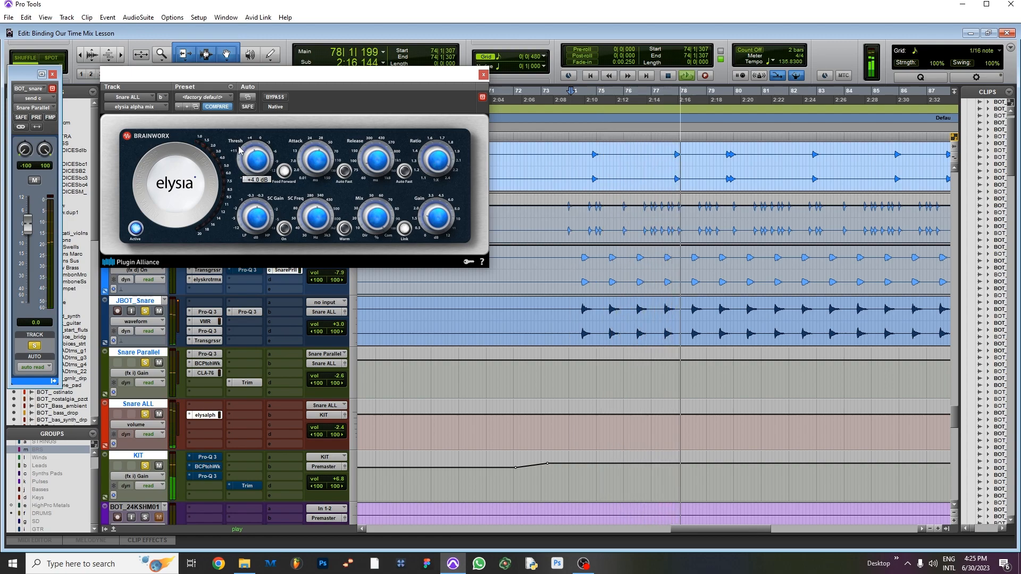
pyautogui.press('space')
pyautogui.click(483, 74)
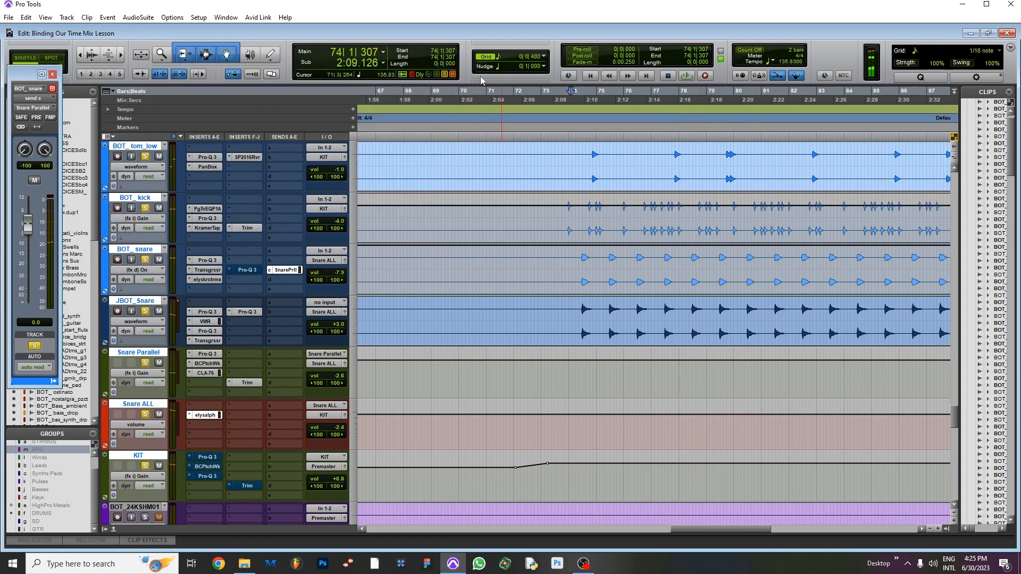
pyautogui.press('r')
pyautogui.press('r')
pyautogui.hscroll(3, 522, 372)
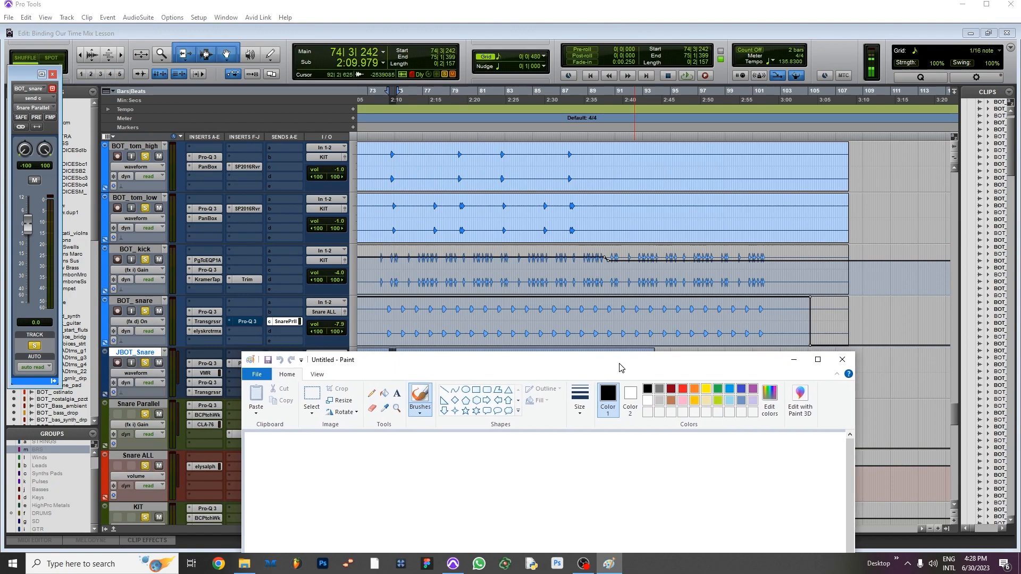
# - In Paint, draw two long horizontal red lines and fill the band between them with red scribbles
pyautogui.moveTo(621, 367); pyautogui.dragTo(677, 315)
pyautogui.moveTo(674, 315); pyautogui.dragTo(707, 128)
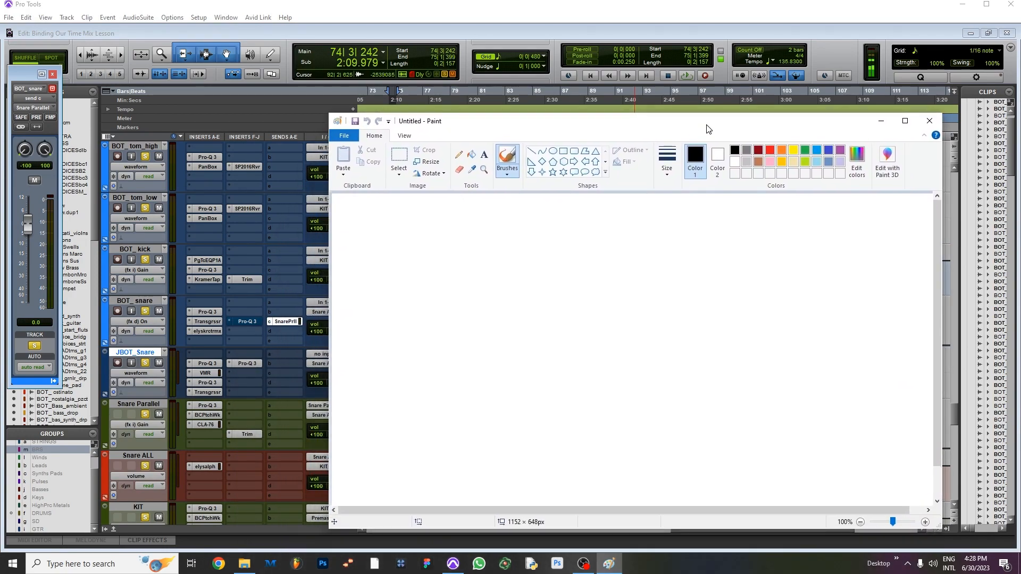
pyautogui.click(770, 150)
pyautogui.moveTo(454, 274); pyautogui.dragTo(843, 286)
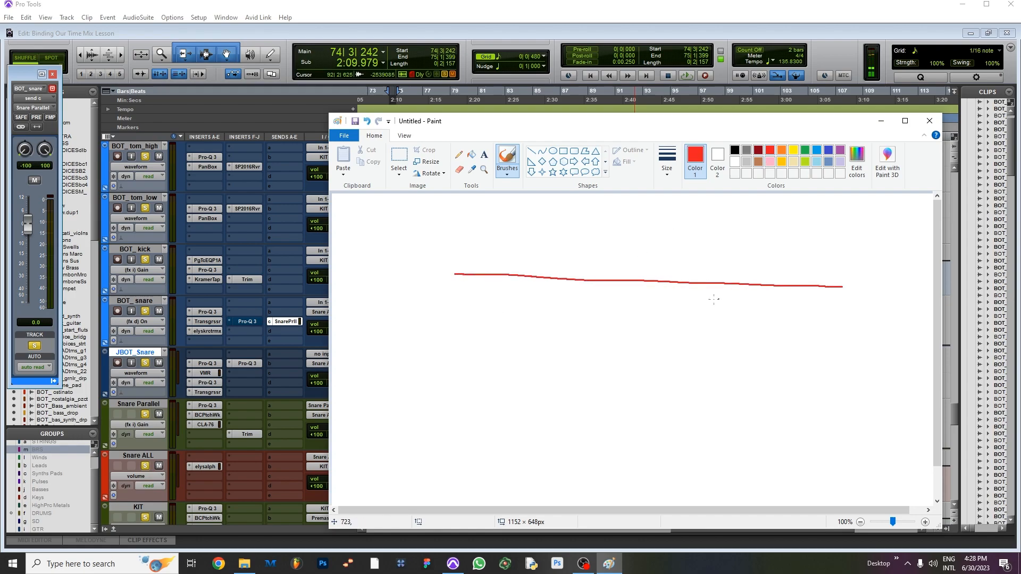
pyautogui.moveTo(452, 339); pyautogui.dragTo(845, 346)
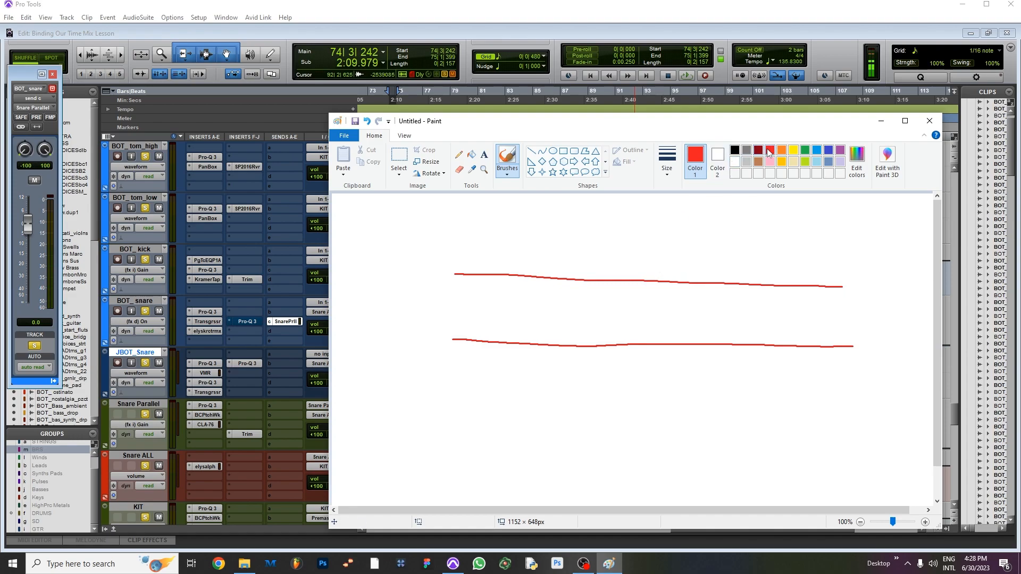
pyautogui.moveTo(460, 279)
pyautogui.mouseDown()
pyautogui.moveTo(497, 336)
pyautogui.moveTo(478, 314)
pyautogui.moveTo(588, 298)
pyautogui.moveTo(665, 301)
pyautogui.moveTo(591, 327)
pyautogui.moveTo(692, 298)
pyautogui.moveTo(832, 335)
pyautogui.moveTo(701, 332)
pyautogui.moveTo(471, 298)
pyautogui.moveTo(468, 287)
pyautogui.moveTo(563, 288)
pyautogui.moveTo(574, 309)
pyautogui.moveTo(766, 326)
pyautogui.moveTo(704, 296)
pyautogui.moveTo(755, 294)
pyautogui.moveTo(532, 298)
pyautogui.moveTo(510, 329)
pyautogui.moveTo(833, 327)
pyautogui.mouseUp()
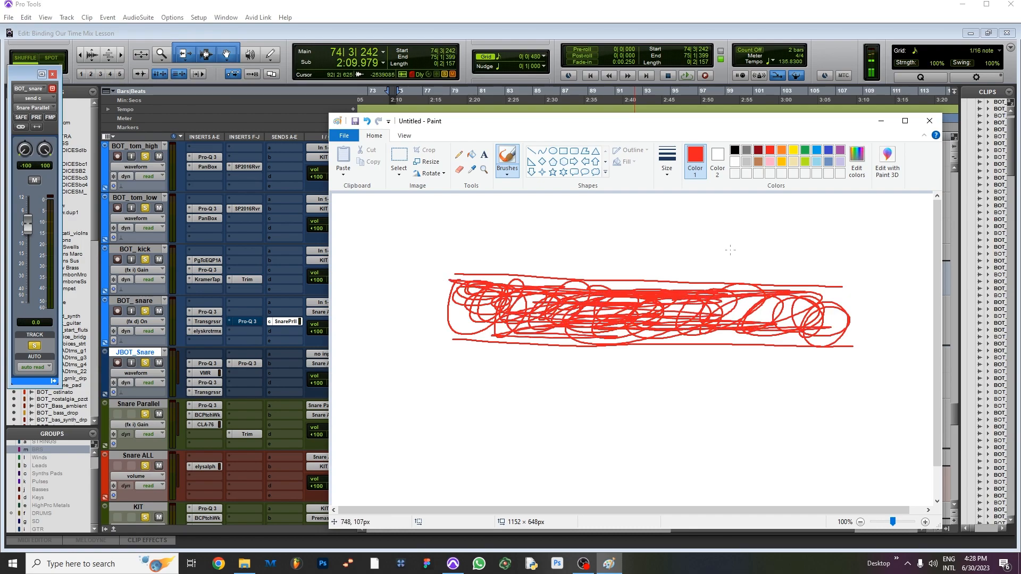
# - Draw a tall, narrow blue spike and a wide blue tapering shape across the red band
pyautogui.click(826, 151)
pyautogui.moveTo(495, 239)
pyautogui.mouseDown()
pyautogui.moveTo(501, 435)
pyautogui.moveTo(524, 300)
pyautogui.moveTo(500, 223)
pyautogui.mouseUp()
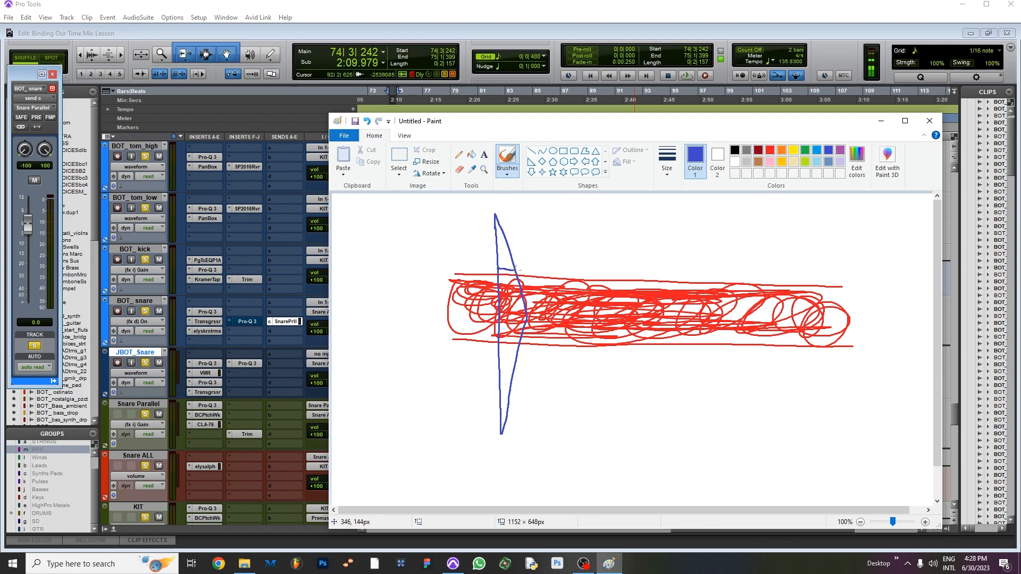
pyautogui.moveTo(581, 216)
pyautogui.mouseDown()
pyautogui.moveTo(592, 410)
pyautogui.moveTo(671, 426)
pyautogui.moveTo(834, 356)
pyautogui.moveTo(851, 303)
pyautogui.moveTo(679, 231)
pyautogui.moveTo(579, 218)
pyautogui.mouseUp()
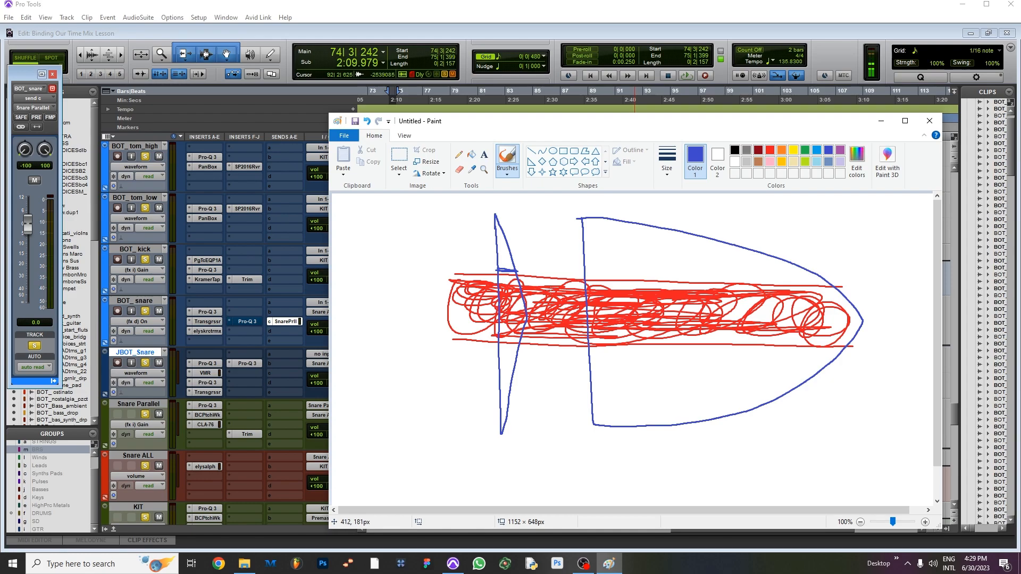
# - Circle in orange where the narrow spike meets the red band, and outline the wide shape's upper part above the band
pyautogui.click(781, 151)
pyautogui.moveTo(527, 285)
pyautogui.mouseDown()
pyautogui.moveTo(537, 347)
pyautogui.moveTo(511, 277)
pyautogui.moveTo(512, 345)
pyautogui.mouseUp()
pyautogui.moveTo(561, 299); pyautogui.dragTo(522, 284)
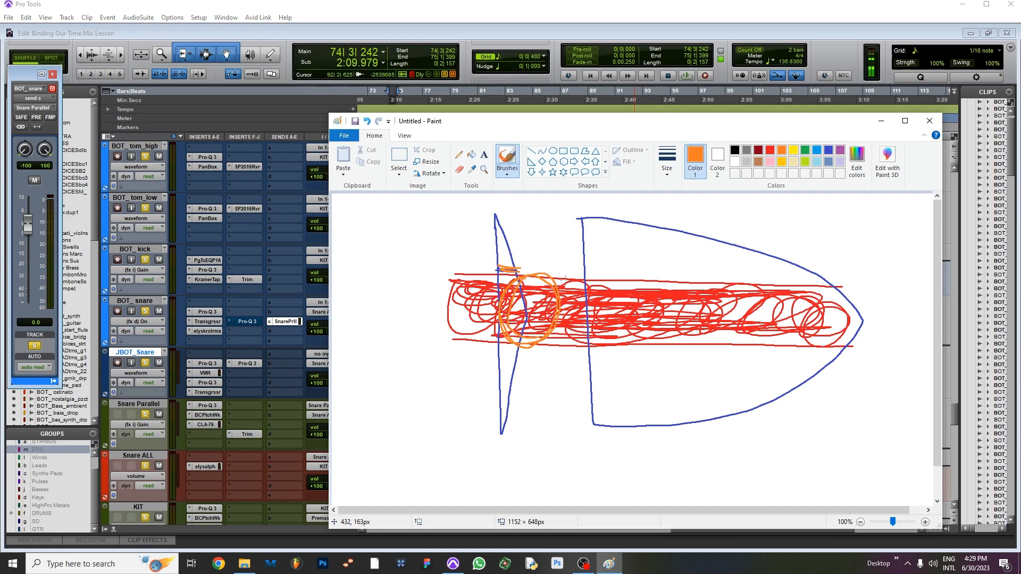
pyautogui.moveTo(604, 276)
pyautogui.mouseDown()
pyautogui.moveTo(844, 281)
pyautogui.moveTo(723, 213)
pyautogui.moveTo(578, 217)
pyautogui.moveTo(573, 274)
pyautogui.mouseUp()
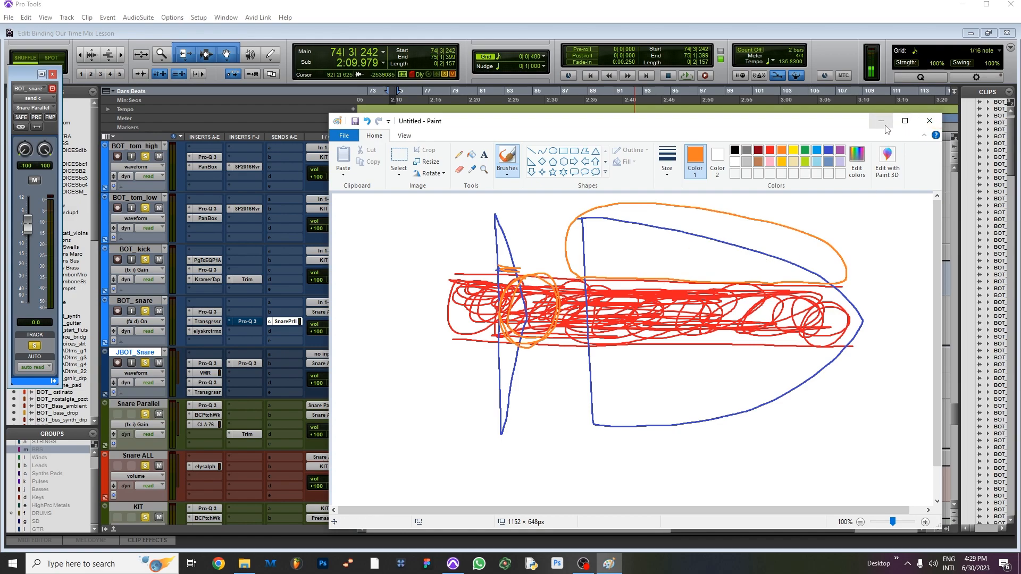
# - Close Paint without saving the drawing, and place the playback start at 75|3|259 in Pro Tools
pyautogui.click(929, 121)
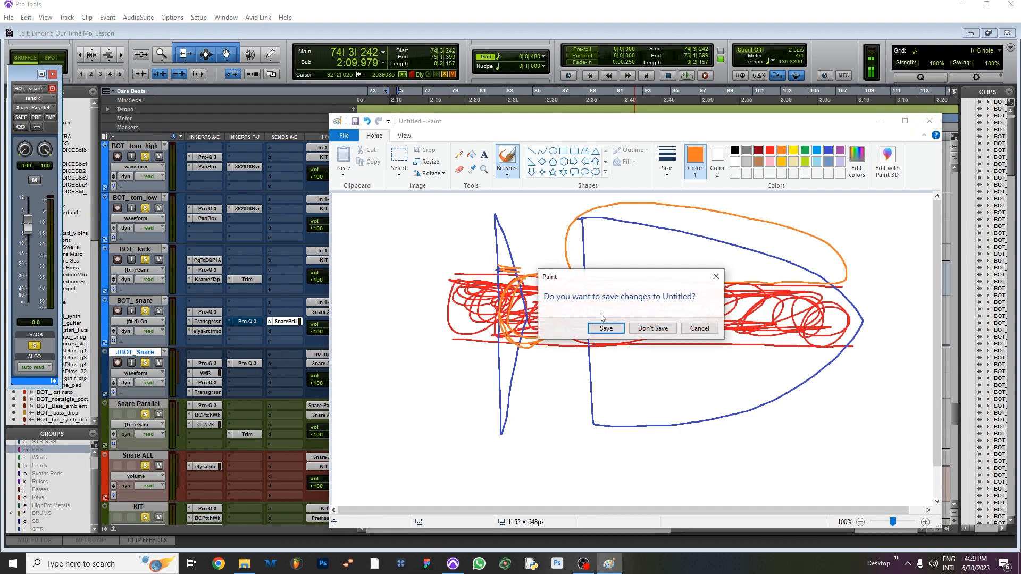
pyautogui.click(653, 329)
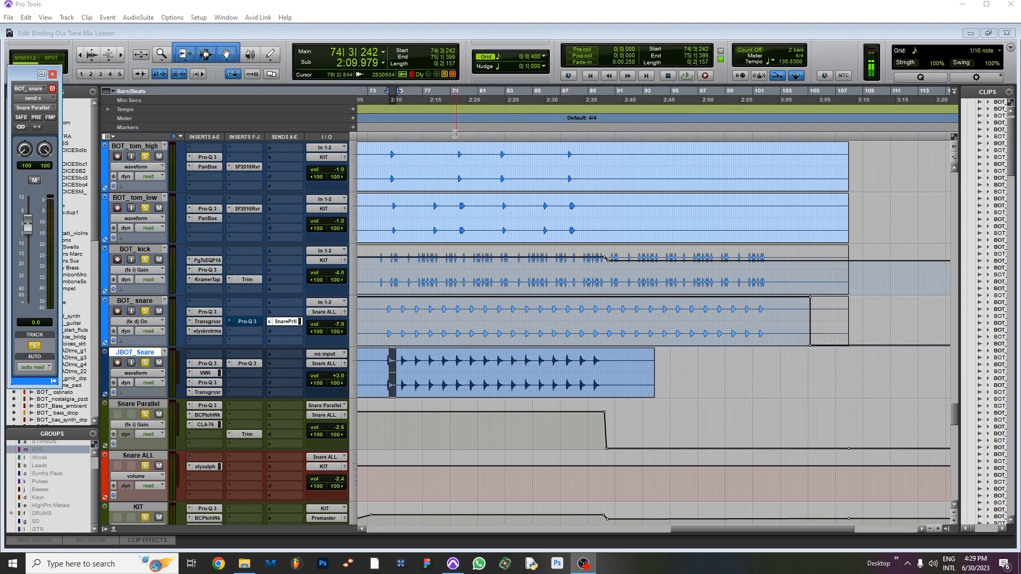
pyautogui.click(403, 94)
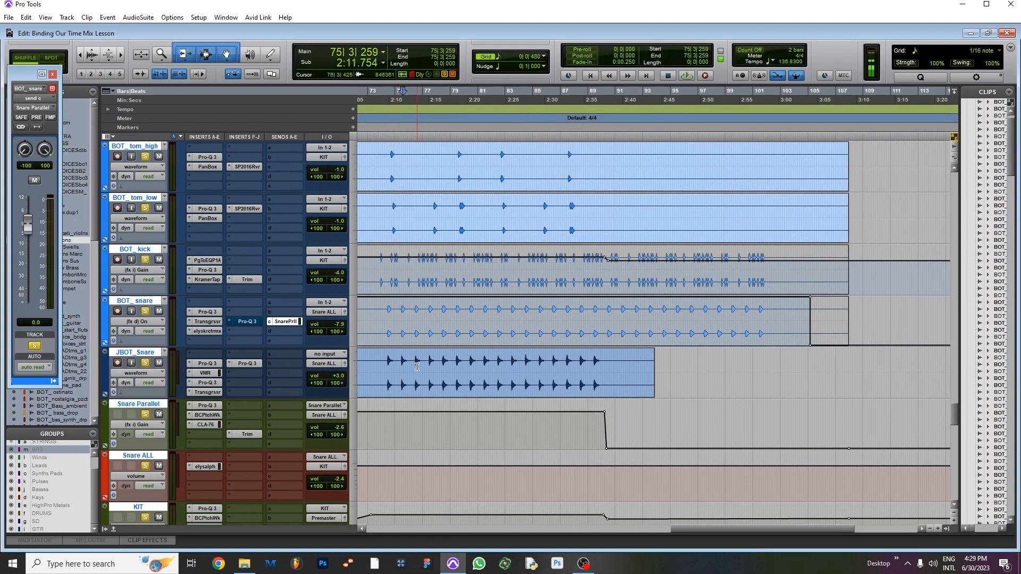
pyautogui.scroll(1, 466, 318)
pyautogui.scroll(-3, 466, 318)
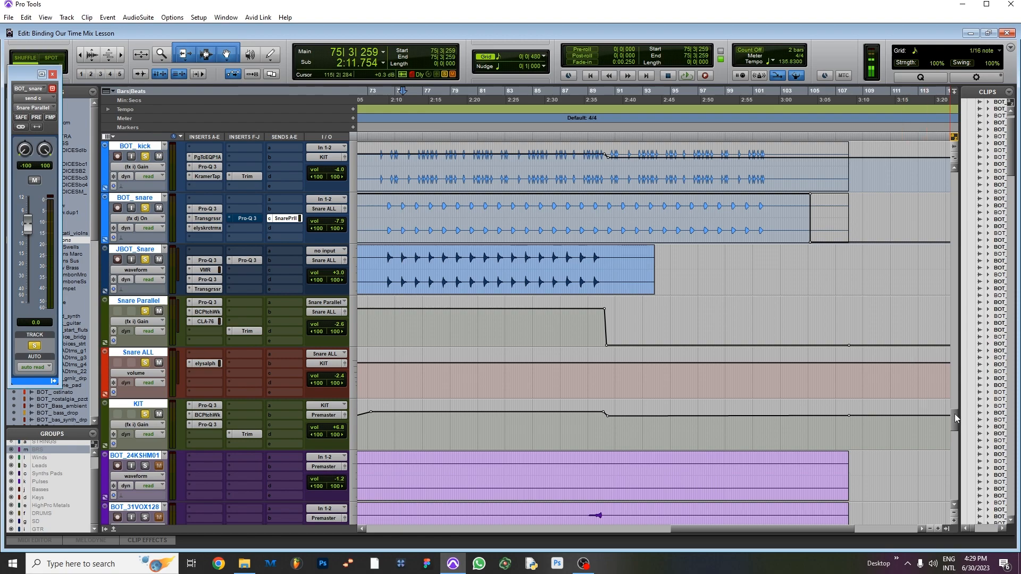
pyautogui.scroll(2, 955, 412)
# - Highlight the tail and the whole first JBOT_Snare hit in bar 74, and place the playback start at 74|2|757
pyautogui.hotkey('ctrl', ']')
pyautogui.hotkey('ctrl', ']')
pyautogui.hotkey('ctrl', ']')
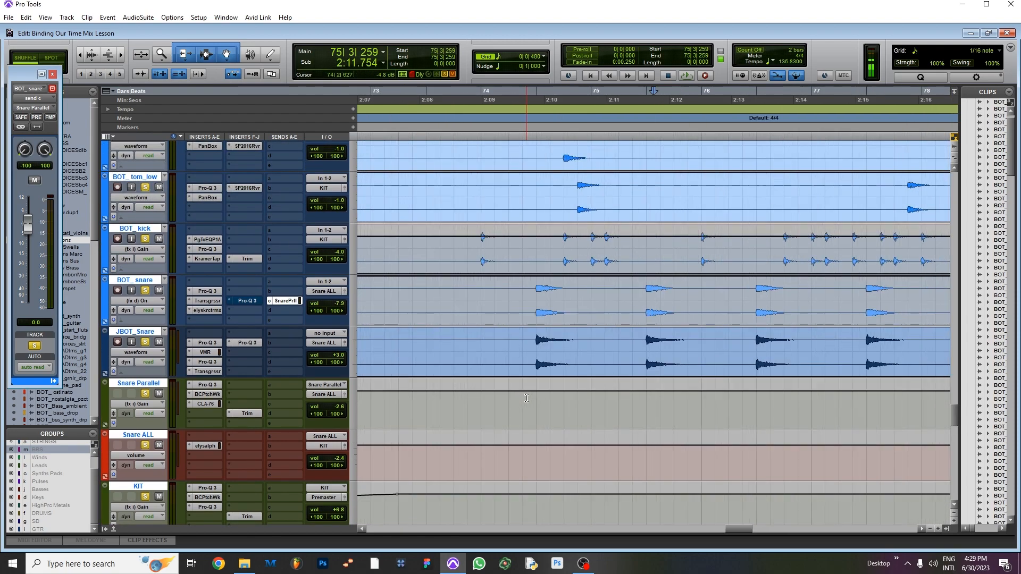
pyautogui.moveTo(561, 345); pyautogui.dragTo(570, 344)
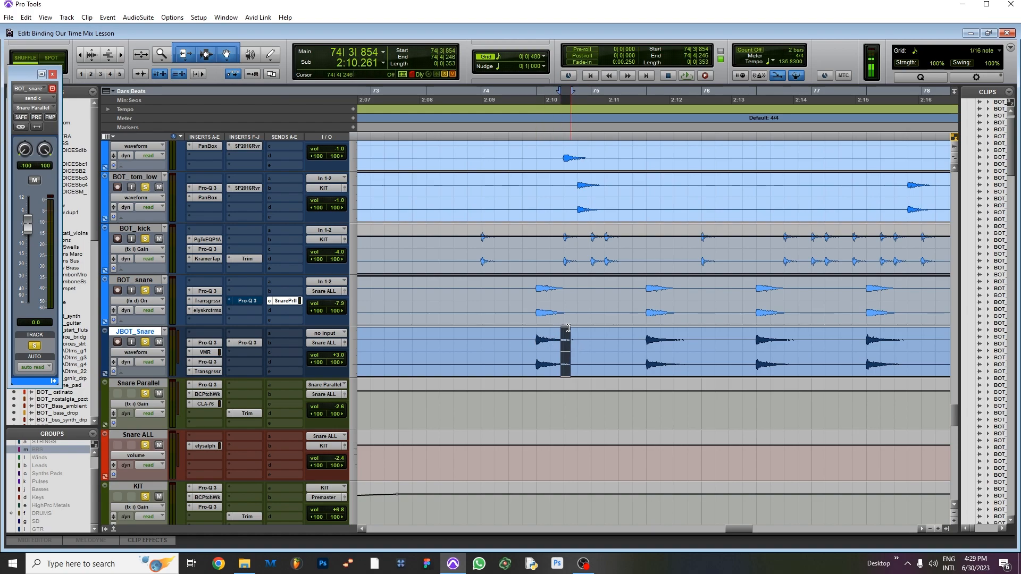
pyautogui.moveTo(536, 343); pyautogui.dragTo(600, 364)
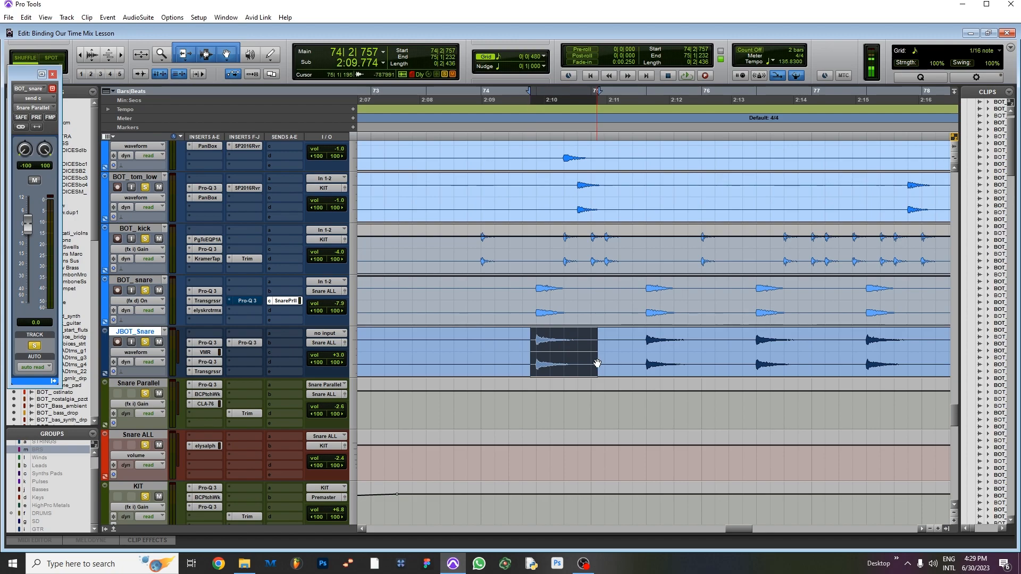
pyautogui.click(535, 97)
pyautogui.hotkey('ctrl', '[')
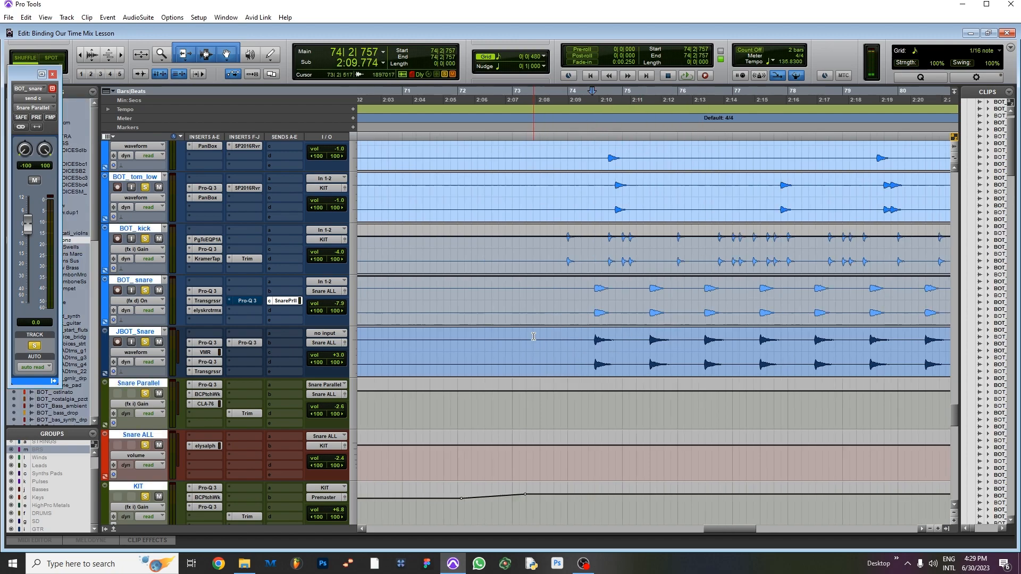
pyautogui.hotkey('ctrl', '[')
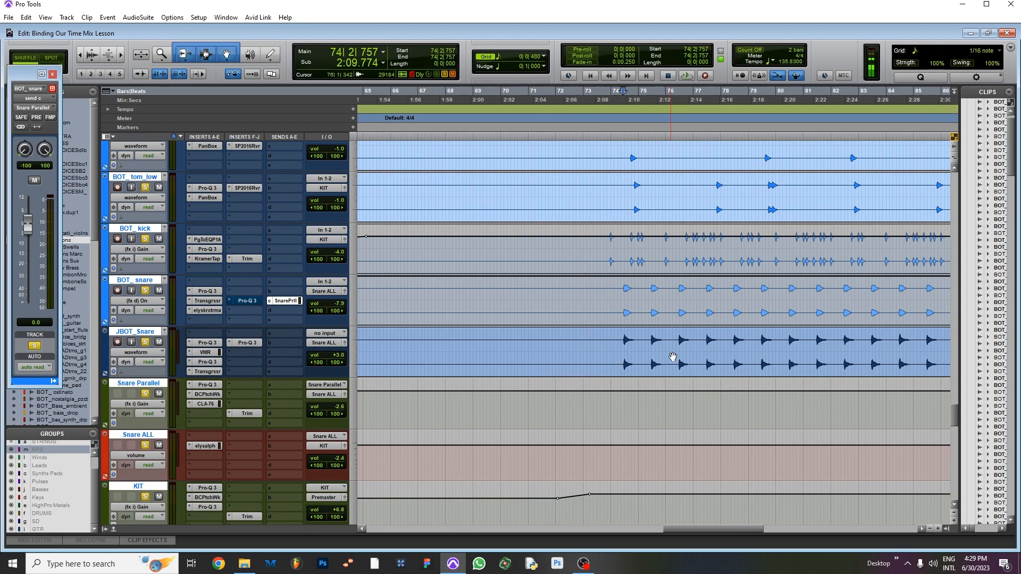
# - Open a blank Paint canvas over the Pro Tools session
pyautogui.hotkey('ctrl', ']')
pyautogui.hotkey('ctrl', ']')
pyautogui.hotkey('ctrl', ']')
pyautogui.hotkey('ctrl', ']')
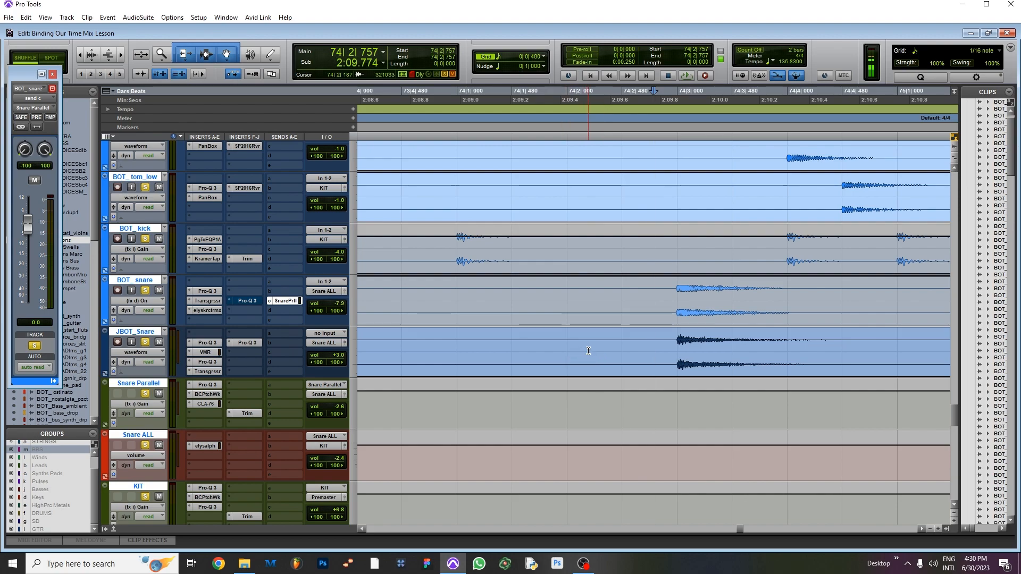
pyautogui.click(88, 562)
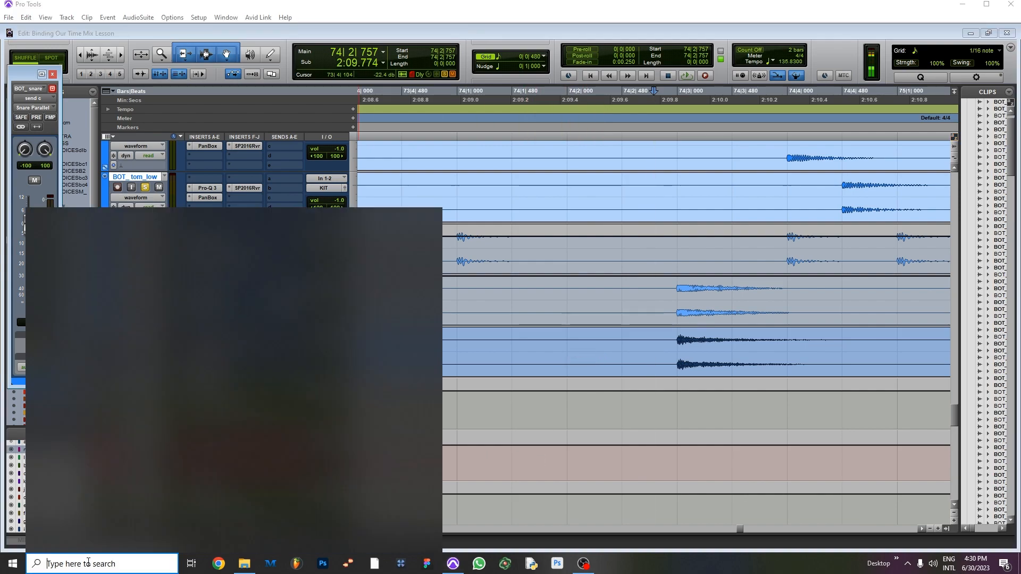
pyautogui.write('paint')
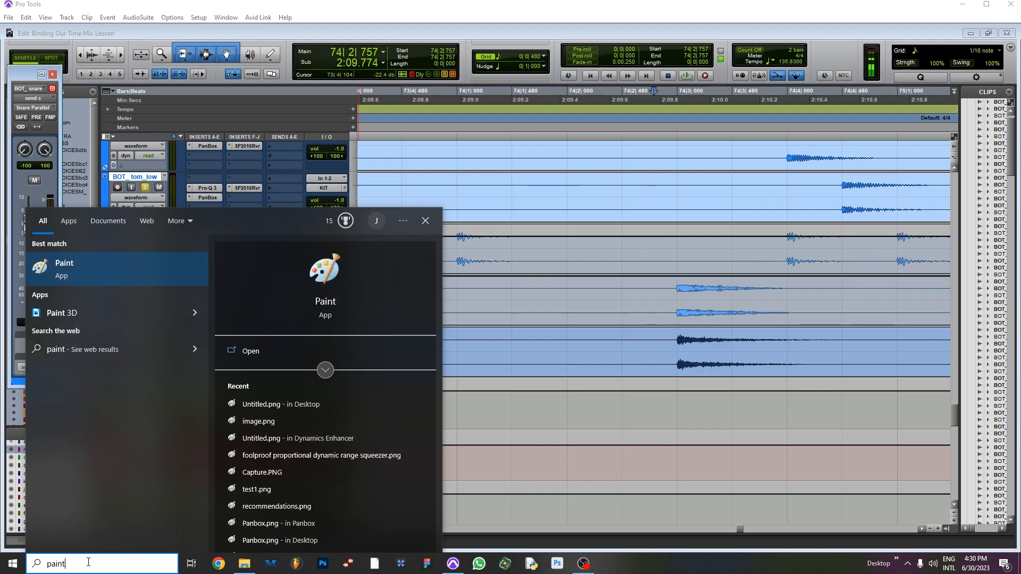
pyautogui.press('Return')
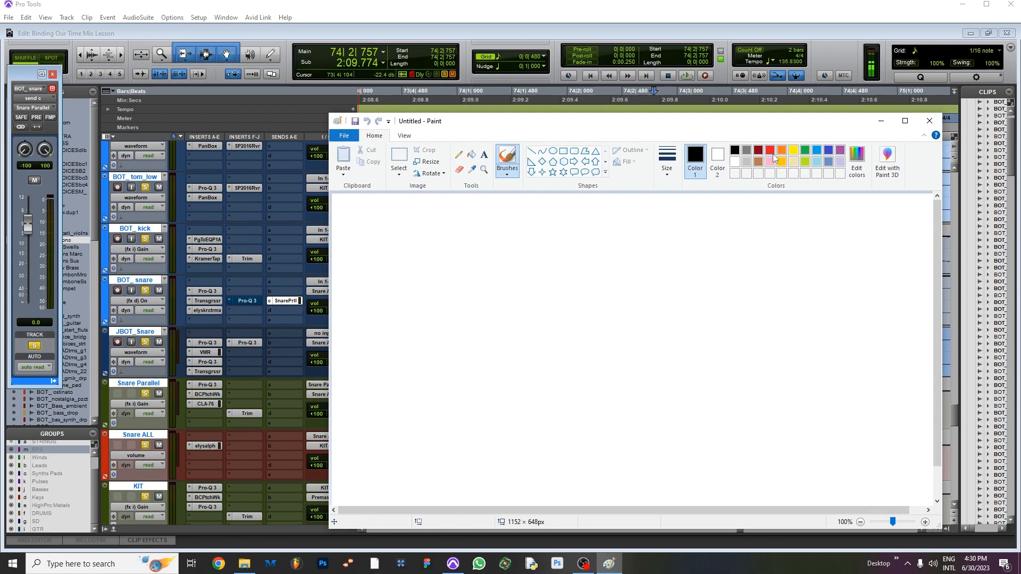
# - Draw a blue snare waveform outline with a short stepped transient and long tapering tail, and circle the upper transient step in orange
pyautogui.click(828, 150)
pyautogui.moveTo(489, 239); pyautogui.dragTo(493, 264)
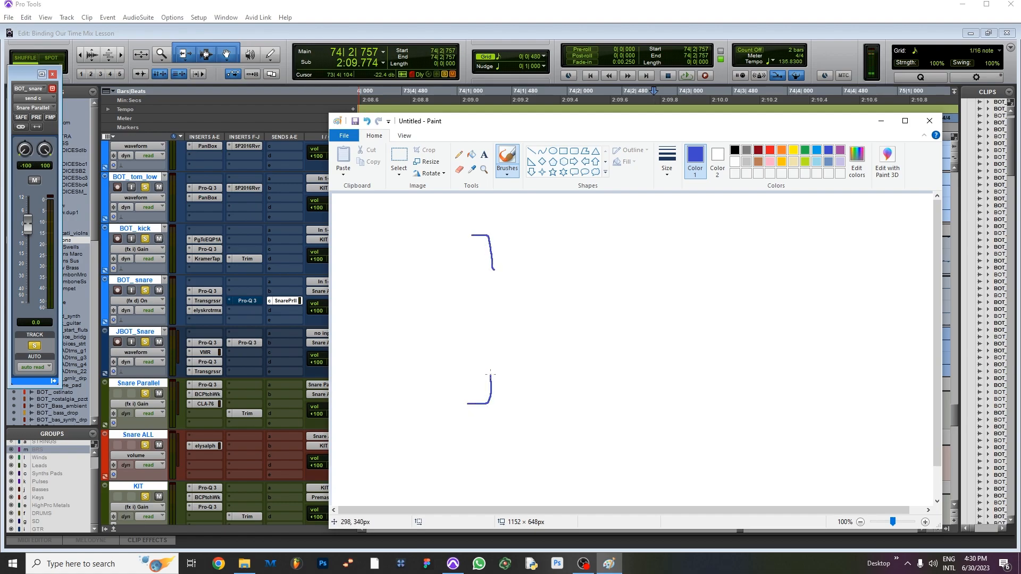
pyautogui.moveTo(524, 372)
pyautogui.mouseDown()
pyautogui.moveTo(709, 365)
pyautogui.moveTo(797, 341)
pyautogui.moveTo(855, 304)
pyautogui.mouseUp()
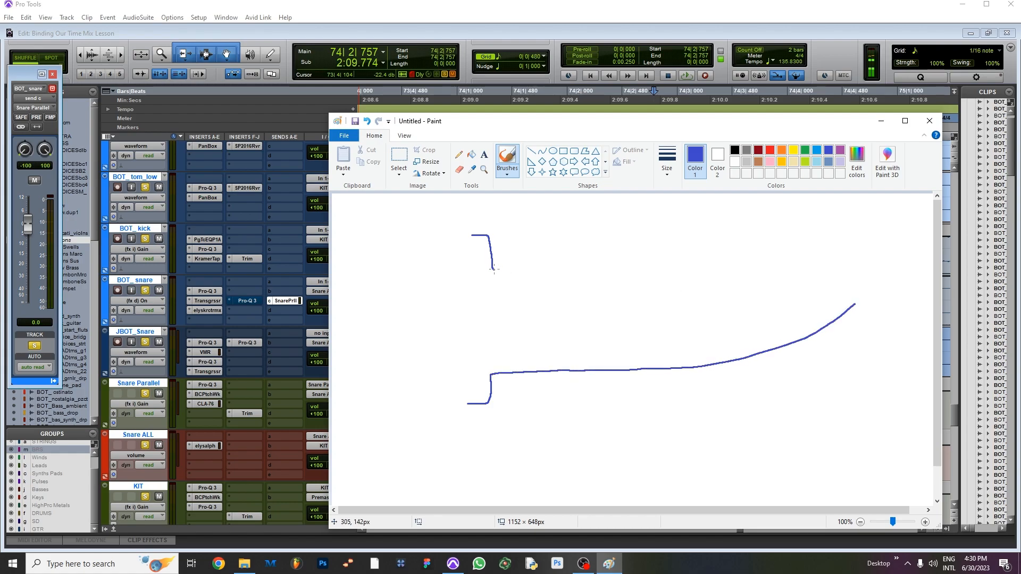
pyautogui.moveTo(494, 268)
pyautogui.mouseDown()
pyautogui.moveTo(772, 276)
pyautogui.moveTo(862, 301)
pyautogui.mouseUp()
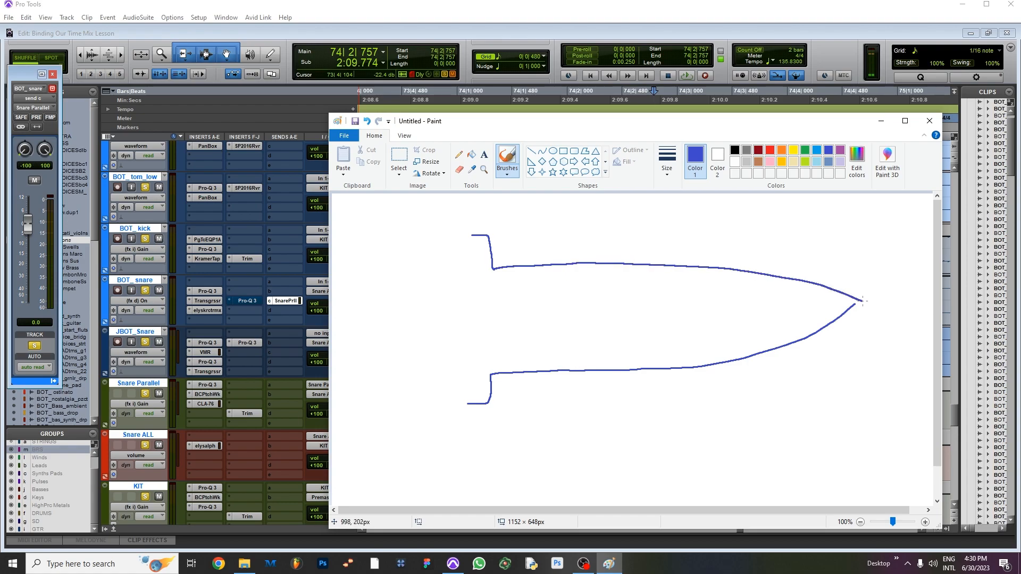
pyautogui.click(781, 150)
pyautogui.moveTo(471, 238)
pyautogui.mouseDown()
pyautogui.moveTo(510, 237)
pyautogui.moveTo(470, 231)
pyautogui.mouseUp()
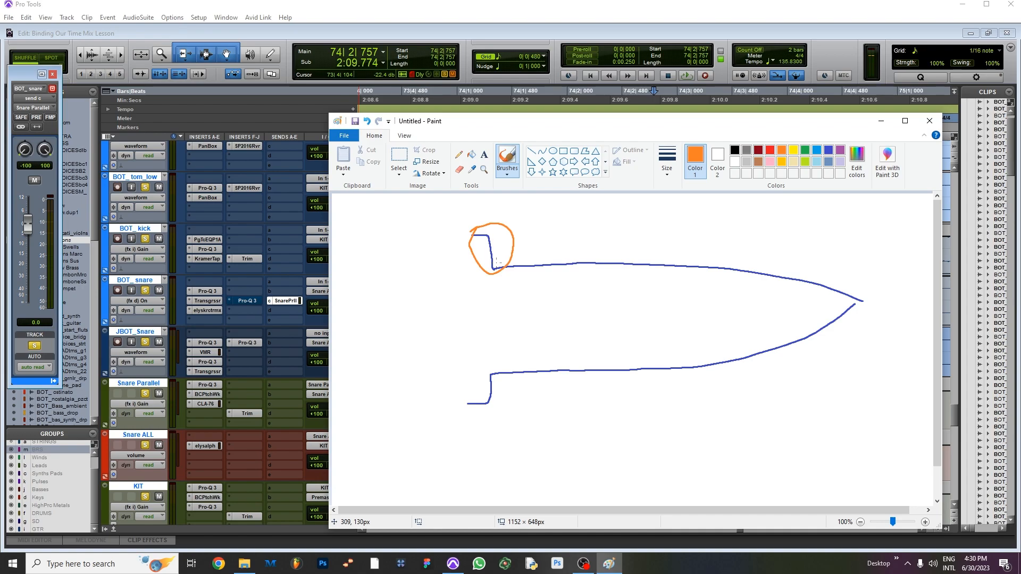
# - Minimize Paint and view the Transgressor transient and sustain settings on BOT_ snare in Pro Tools, closing the plug-in window when done
pyautogui.click(880, 121)
pyautogui.click(207, 300)
pyautogui.moveTo(261, 338)
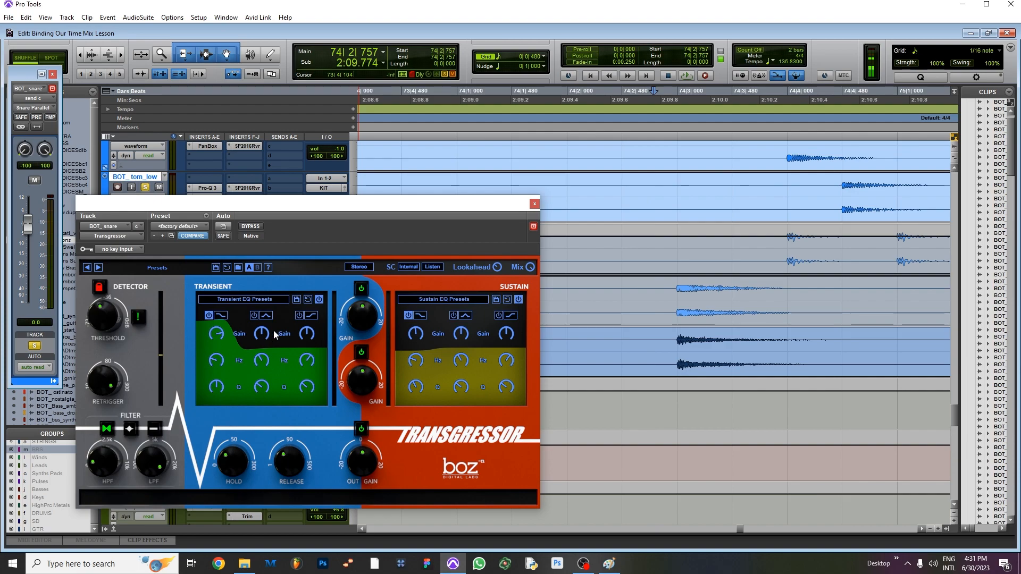
pyautogui.click(534, 203)
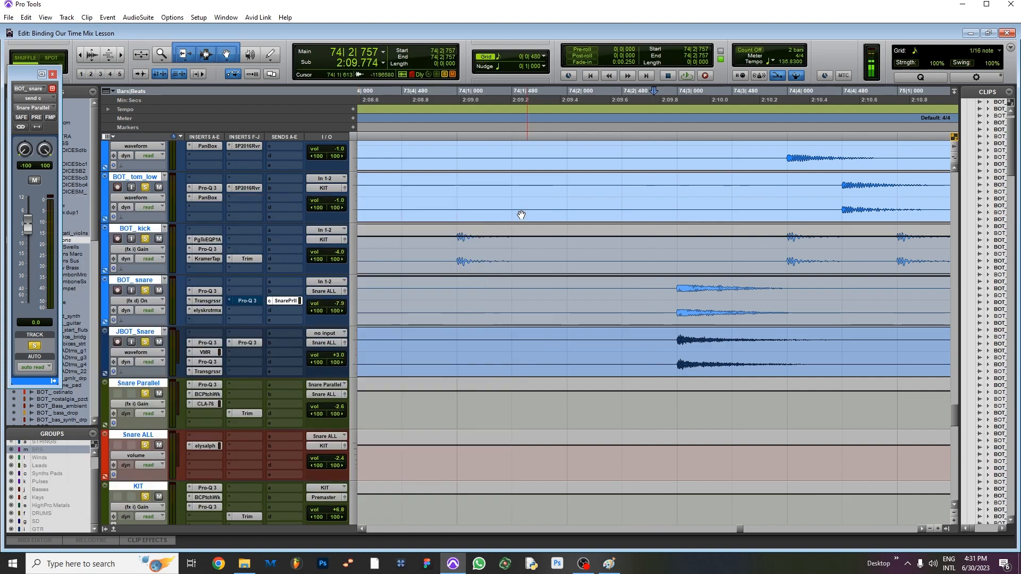
# - Insert FabFilter Pro-MB (stereo) in the empty insert slot below elyskrstrma on the BOT_ snare track
pyautogui.click(206, 321)
pyautogui.click(223, 335)
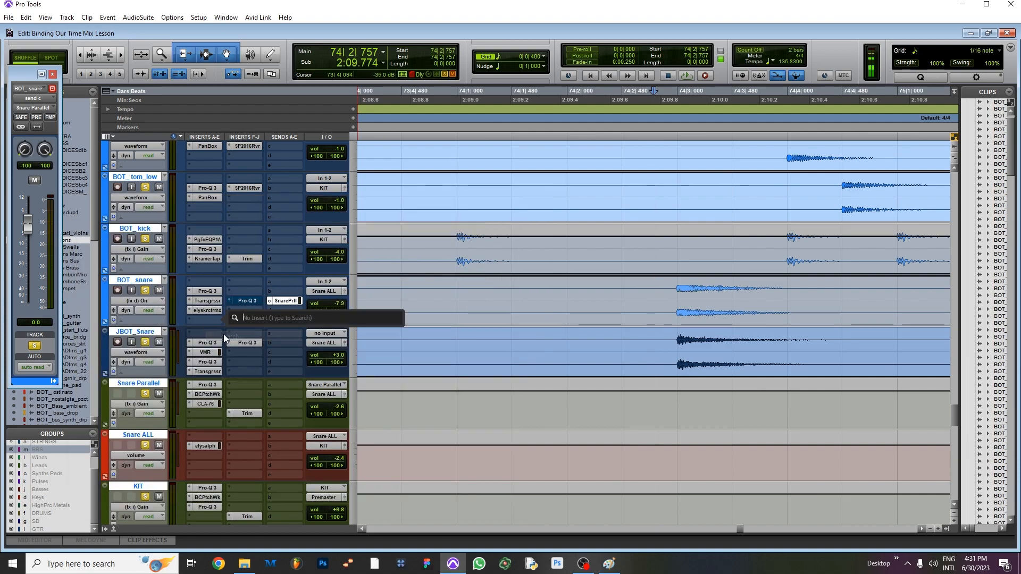
pyautogui.write('pro')
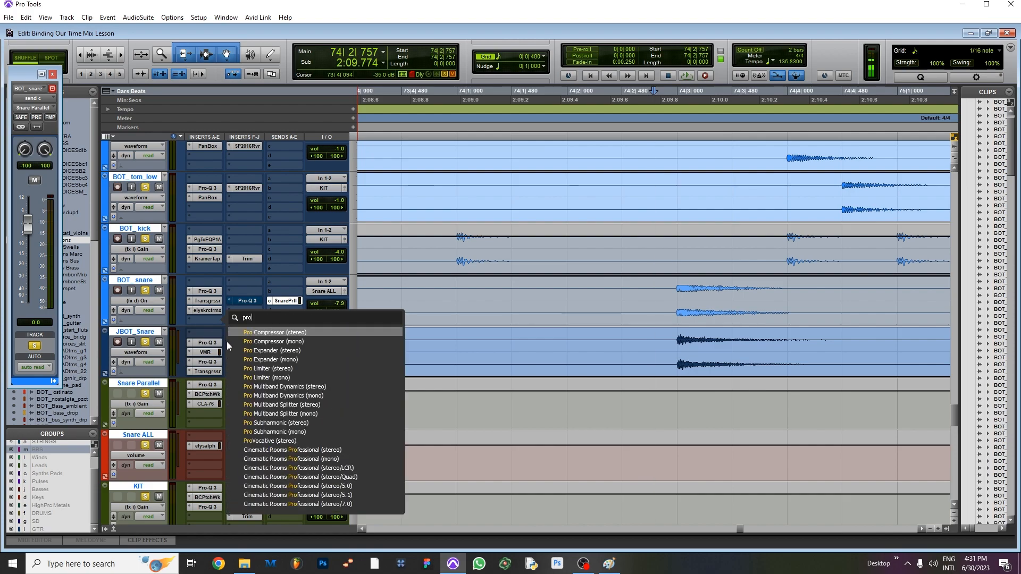
pyautogui.press('BackSpace')
pyautogui.press('BackSpace')
pyautogui.press('BackSpace')
pyautogui.write('fab')
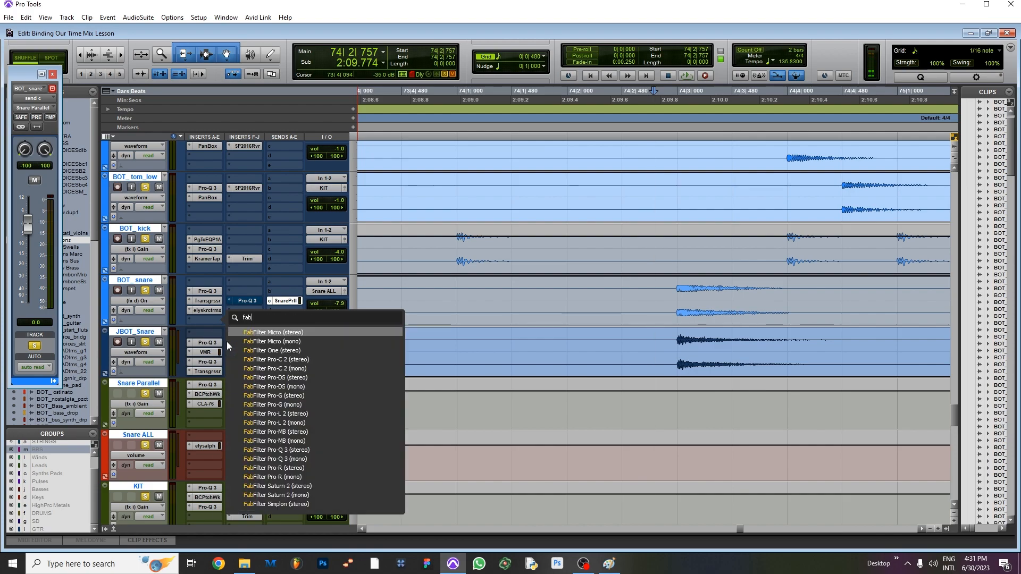
pyautogui.click(280, 434)
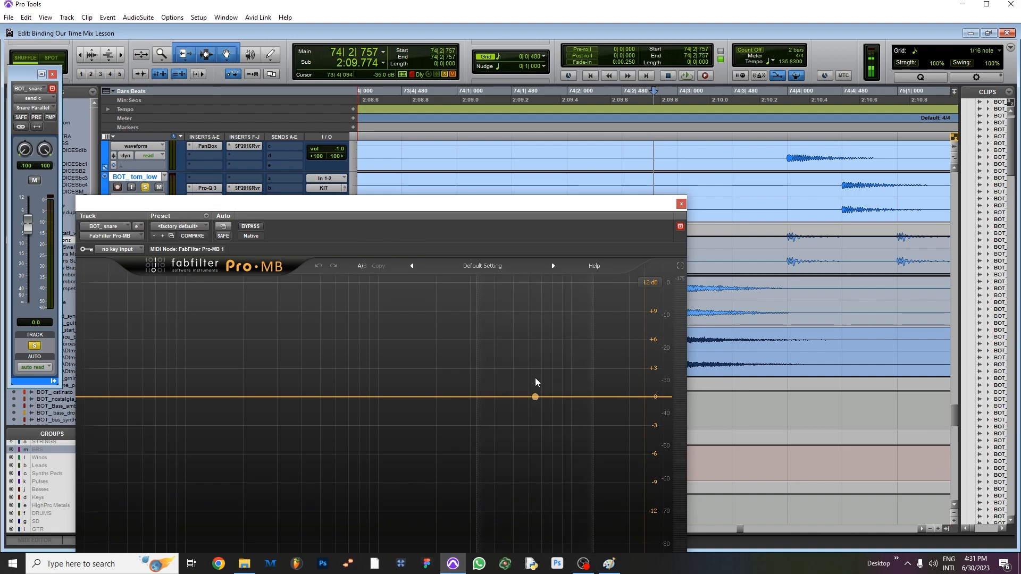
# - Add a high-frequency band in Pro-MB and set it to Expand with a range of about +6 dB
pyautogui.click(535, 399)
pyautogui.moveTo(648, 266); pyautogui.dragTo(686, 289)
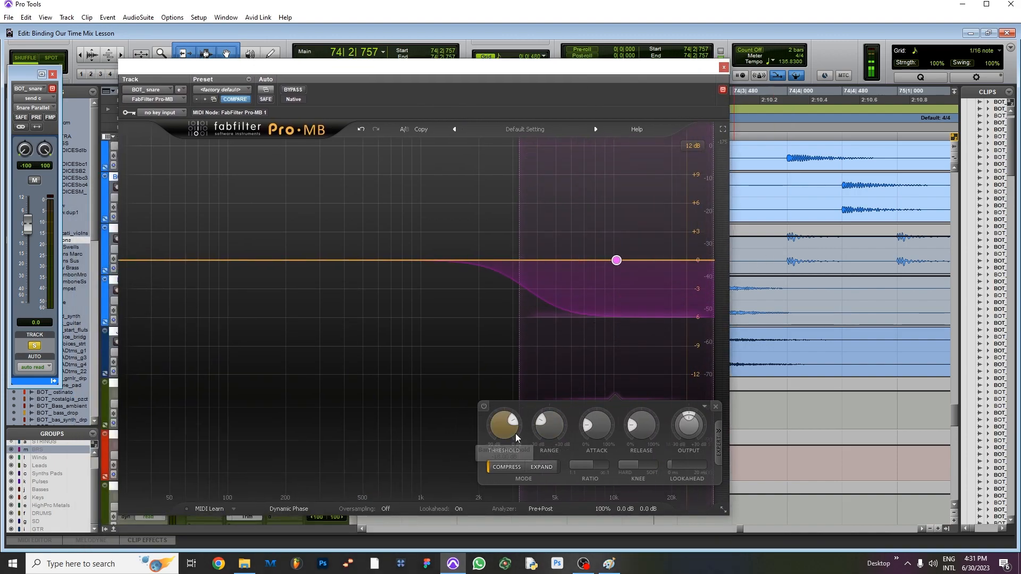
pyautogui.moveTo(550, 420); pyautogui.dragTo(519, 419)
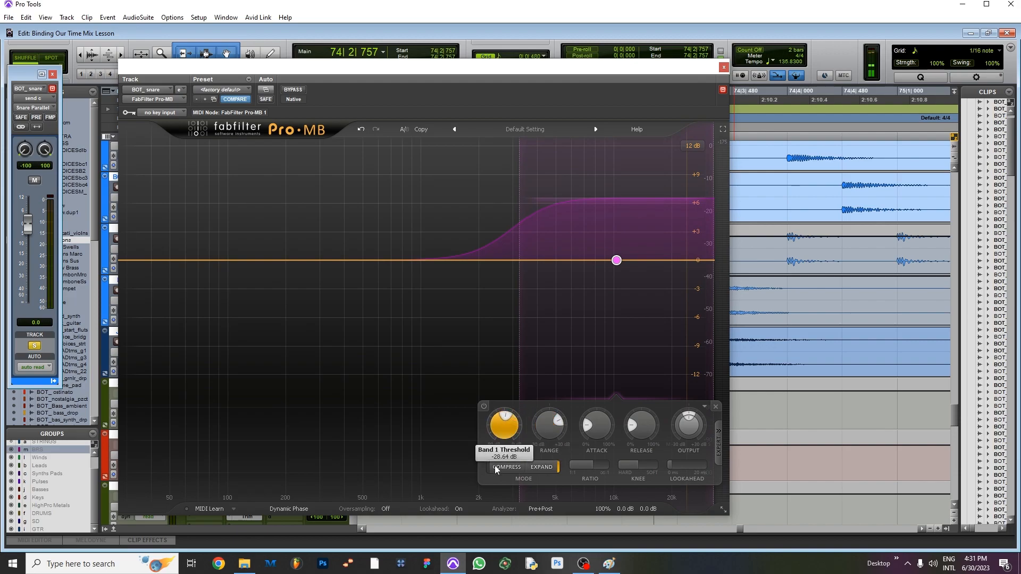
# - Set the Pro-MB band's threshold to -34.36 dB during brief playback, shorten its attack, and close the plug-in window
pyautogui.press('space')
pyautogui.moveTo(502, 426); pyautogui.dragTo(498, 441)
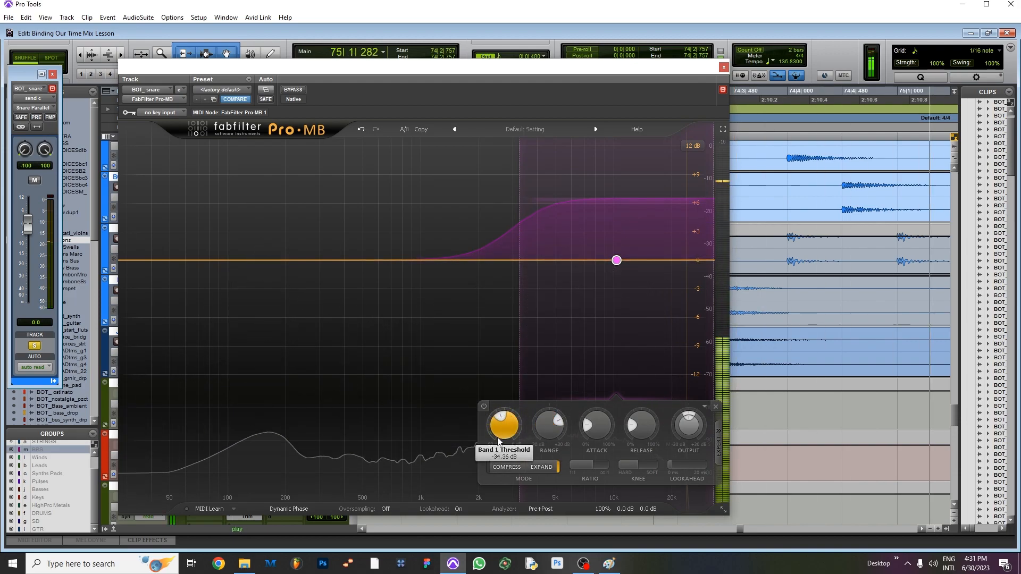
pyautogui.press('space')
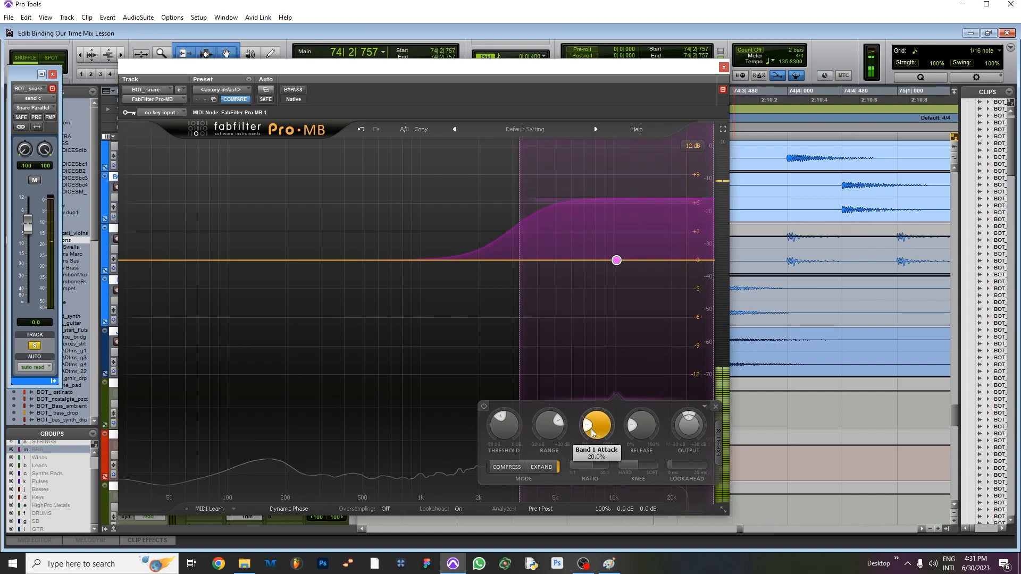
pyautogui.moveTo(597, 424); pyautogui.dragTo(615, 452)
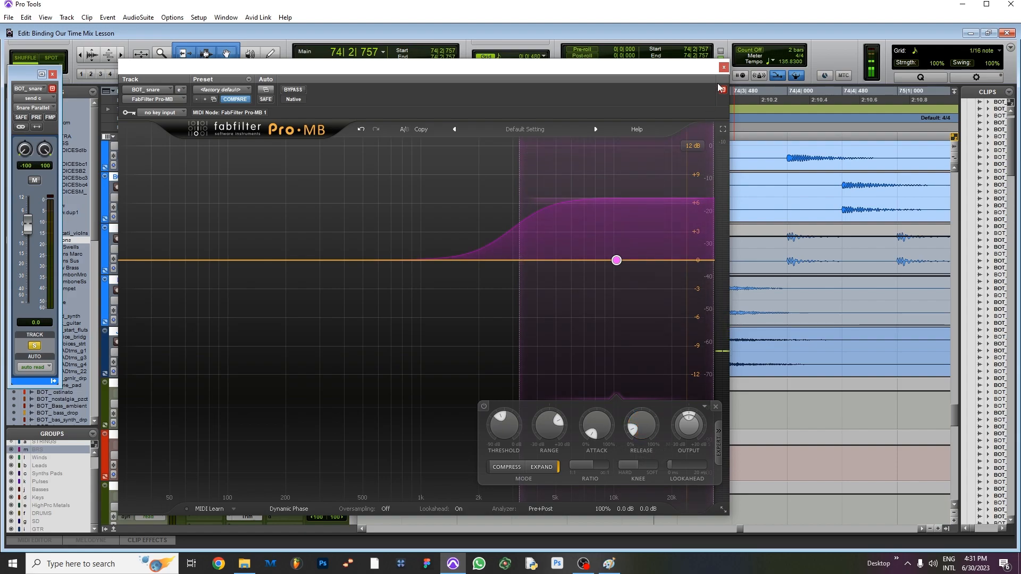
pyautogui.click(724, 67)
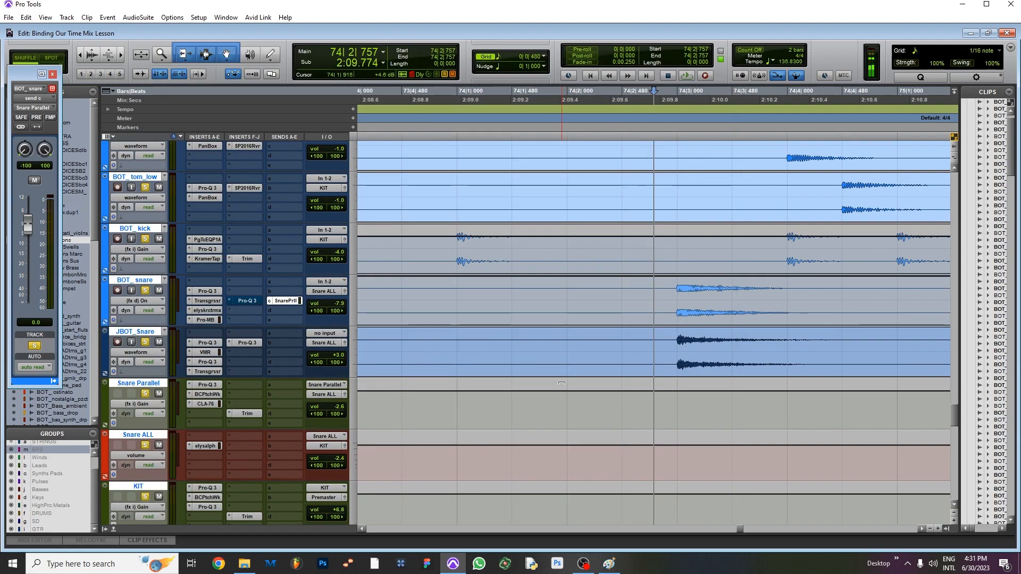
# - Return to the waveform drawing in Paint and reposition its window to compare the sketch with the snare tracks
pyautogui.press('r')
pyautogui.press('r')
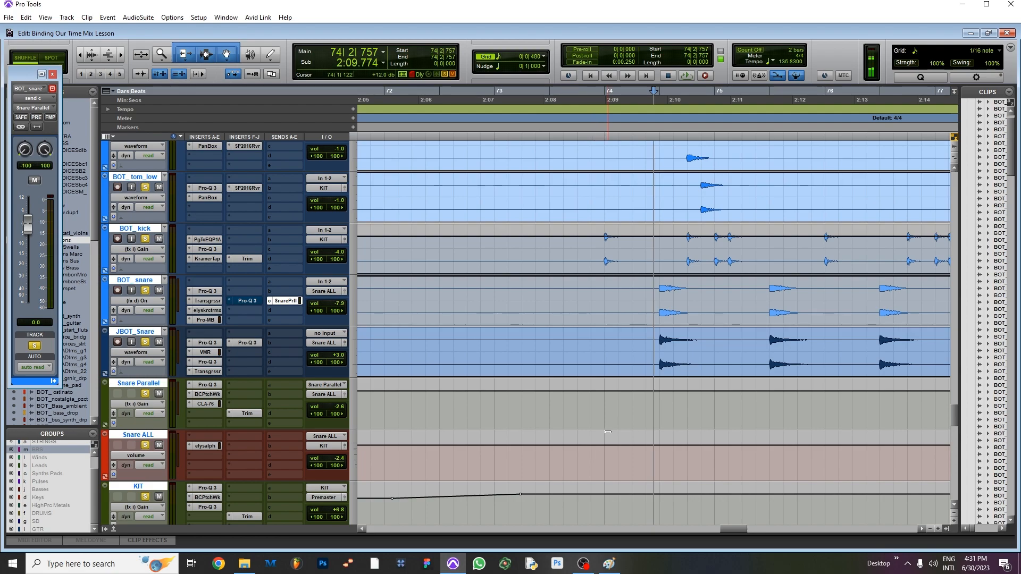
pyautogui.moveTo(608, 570)
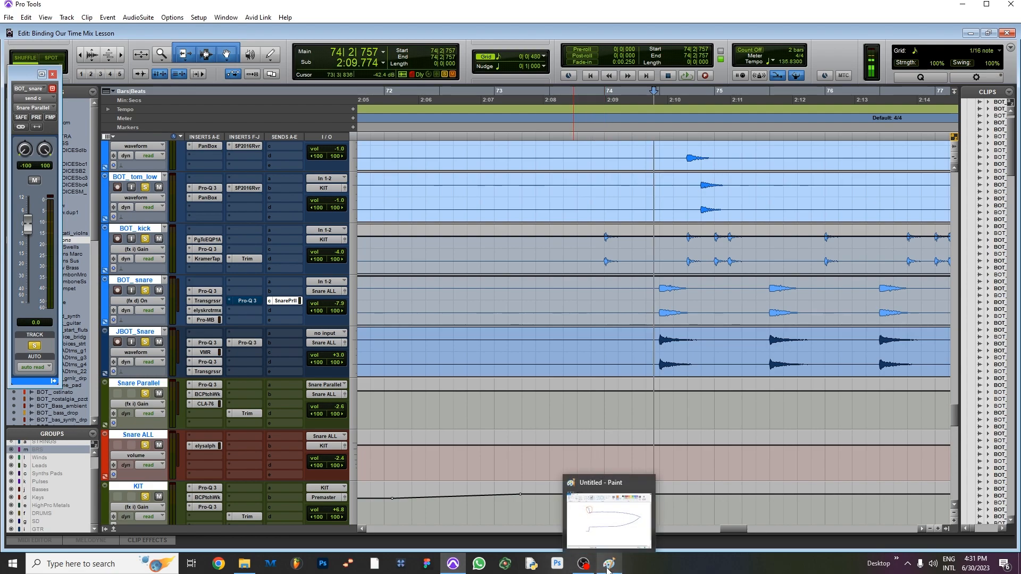
pyautogui.click(608, 568)
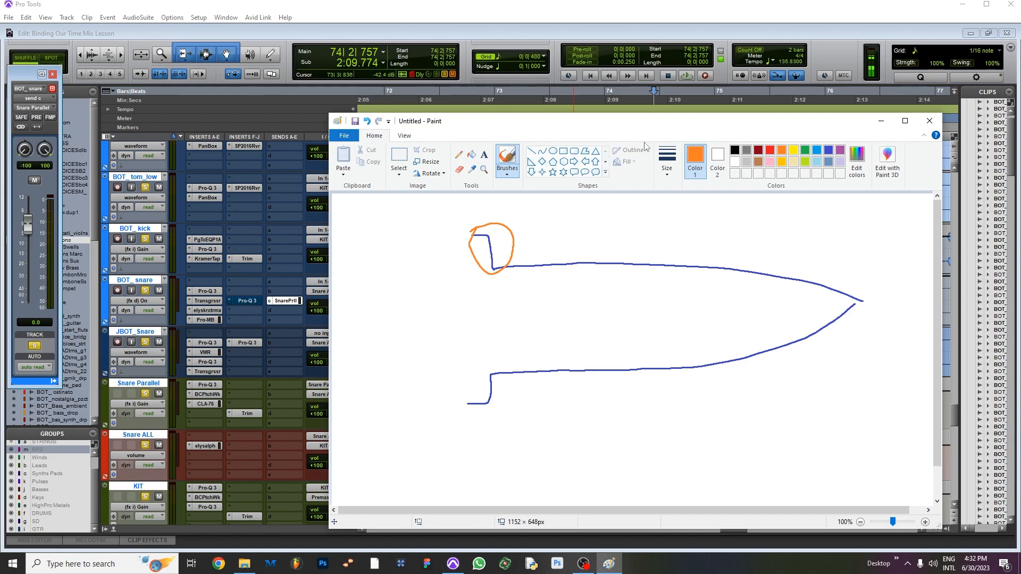
pyautogui.moveTo(777, 125)
pyautogui.mouseDown()
pyautogui.moveTo(549, 470)
pyautogui.moveTo(560, 407)
pyautogui.mouseUp()
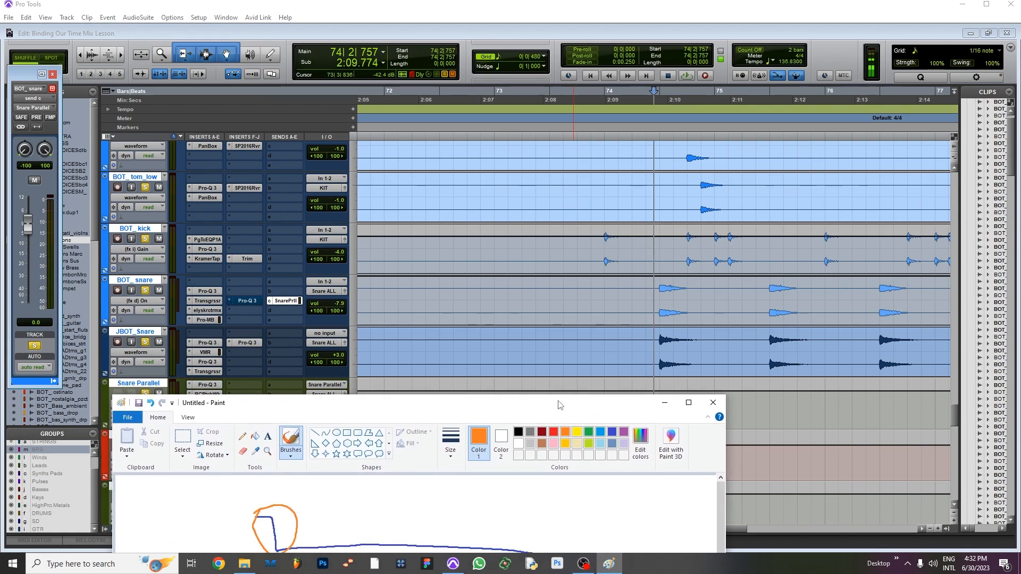
pyautogui.moveTo(626, 407)
pyautogui.mouseDown()
pyautogui.moveTo(714, 133)
pyautogui.moveTo(719, 359)
pyautogui.moveTo(698, 415)
pyautogui.moveTo(701, 363)
pyautogui.moveTo(692, 424)
pyautogui.moveTo(834, 130)
pyautogui.moveTo(792, 135)
pyautogui.moveTo(683, 491)
pyautogui.moveTo(786, 166)
pyautogui.mouseUp()
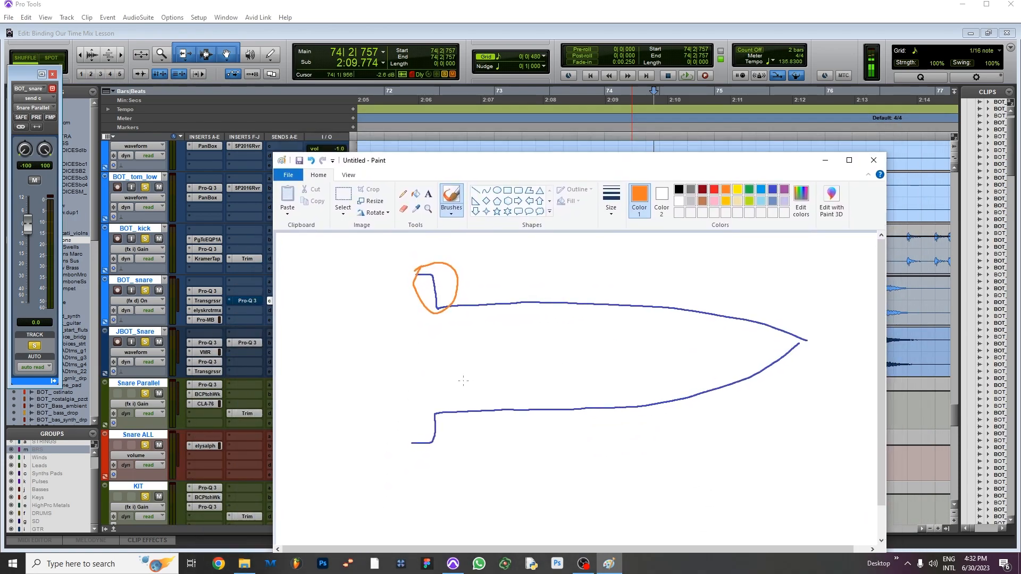